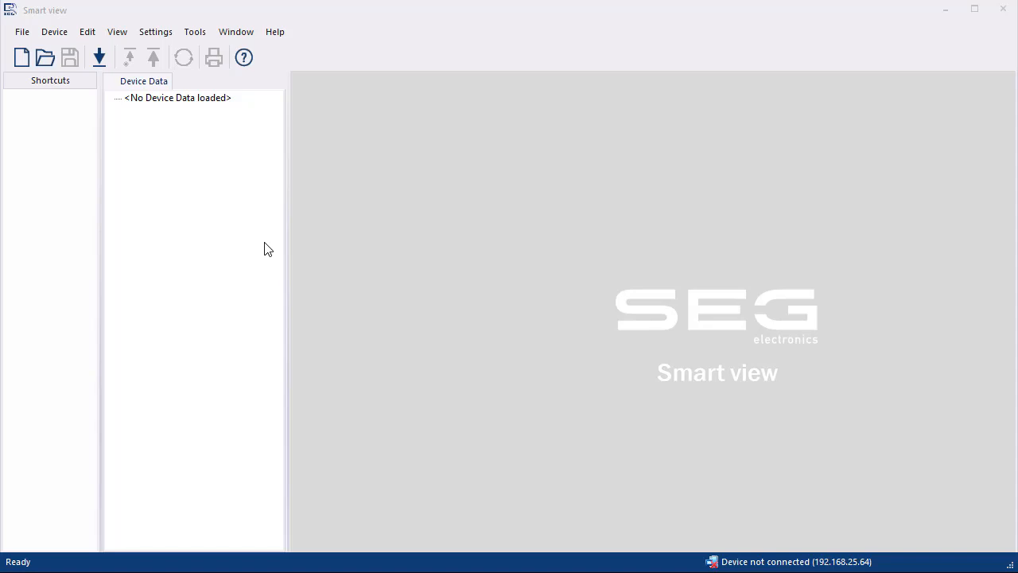
Step: Launch SCADApter from SEG Smart view's Tools menu
left_click(167, 35)
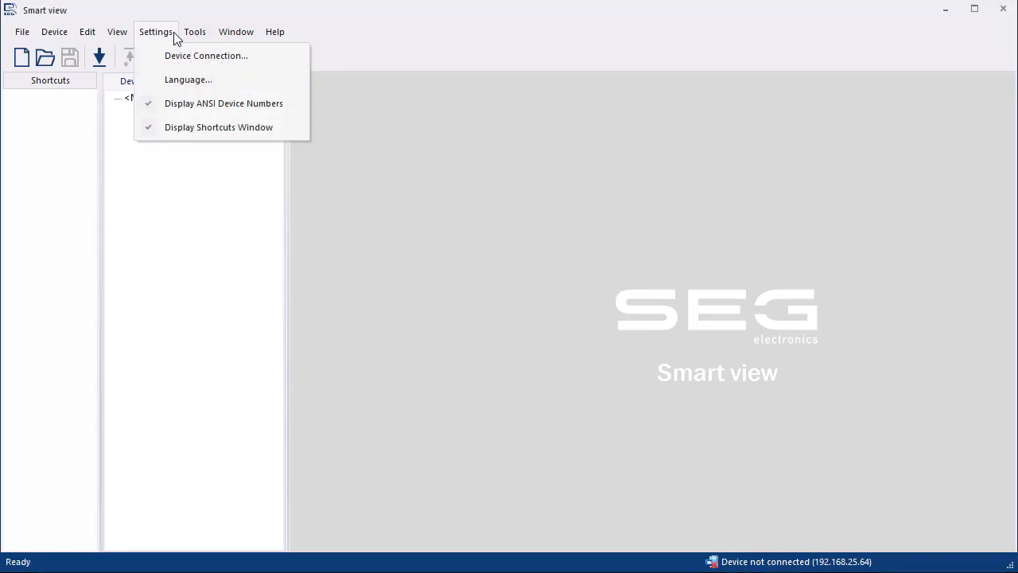
left_click(189, 34)
left_click(191, 35)
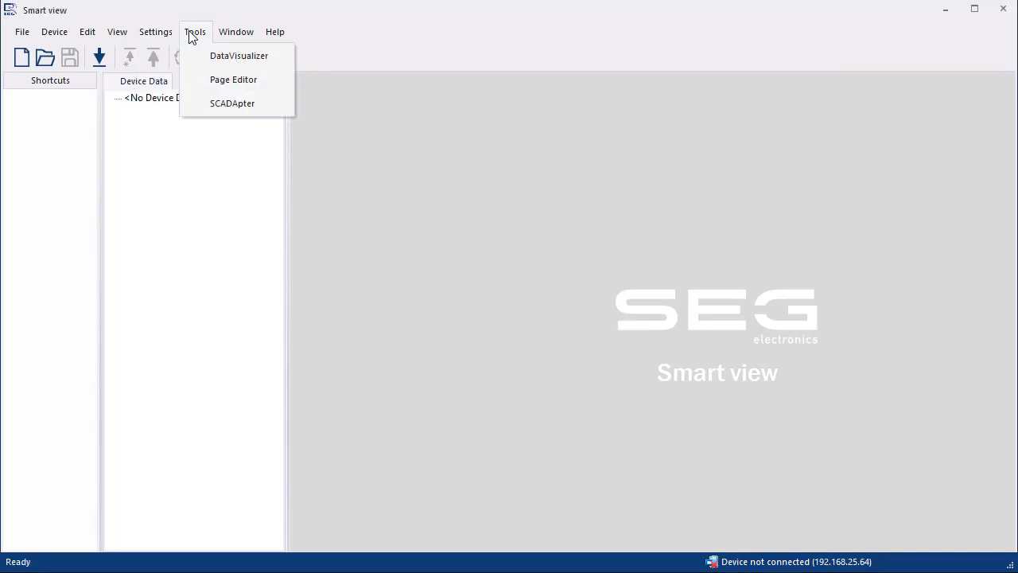
left_click(229, 111)
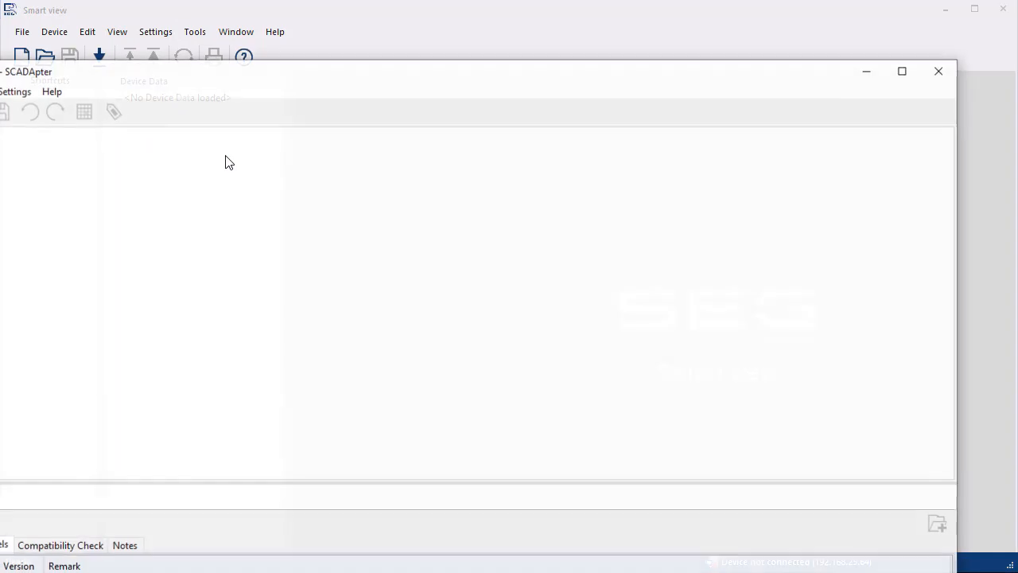
Step: Fit the SCADApter window to the screen and create a new MCA4, Version 3.7.b map using Modbus (HighPROTEC)
left_click_drag(148, 70, 210, 10)
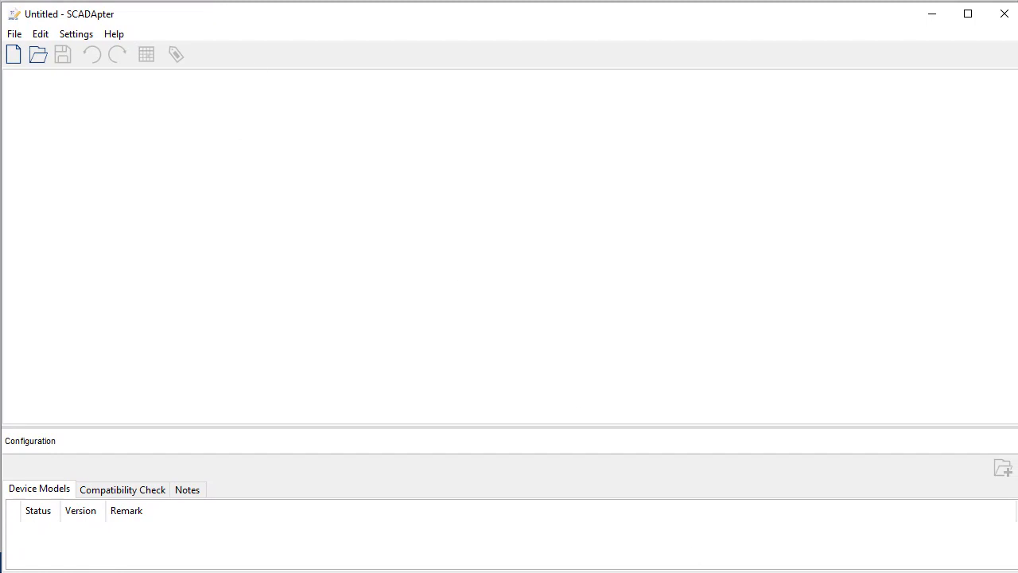
left_click_drag(1017, 572, 1013, 567)
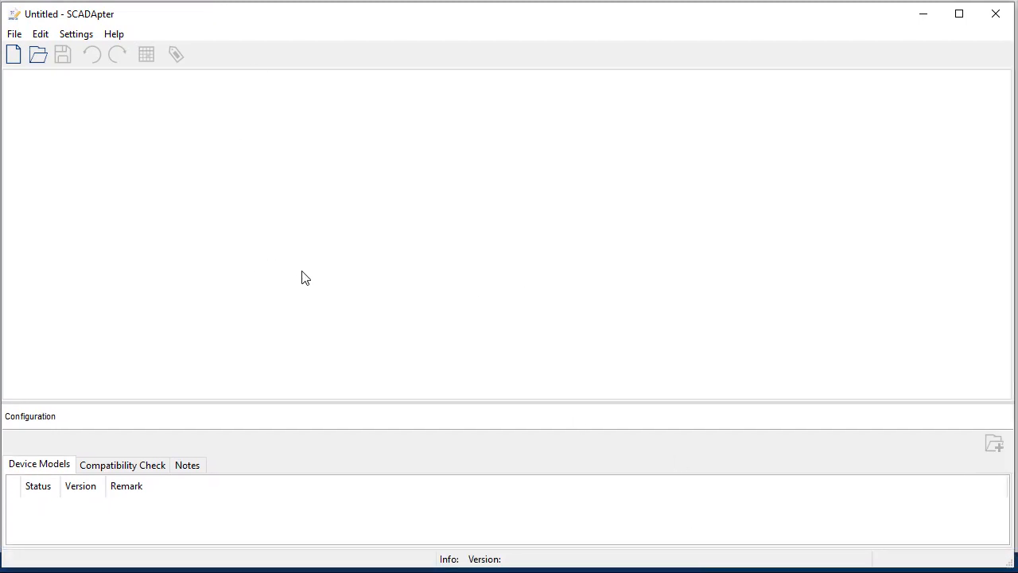
left_click(15, 37)
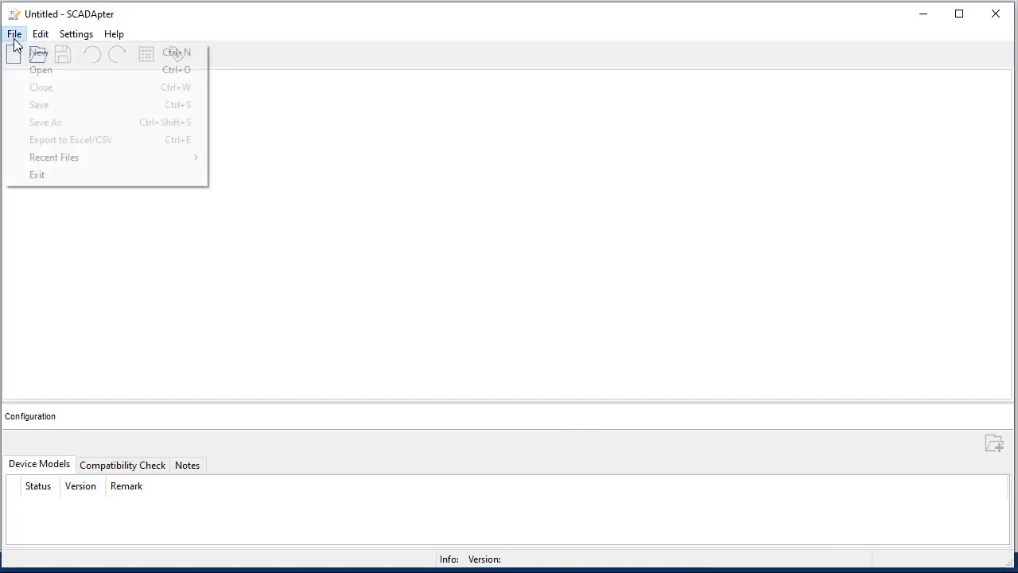
left_click(39, 54)
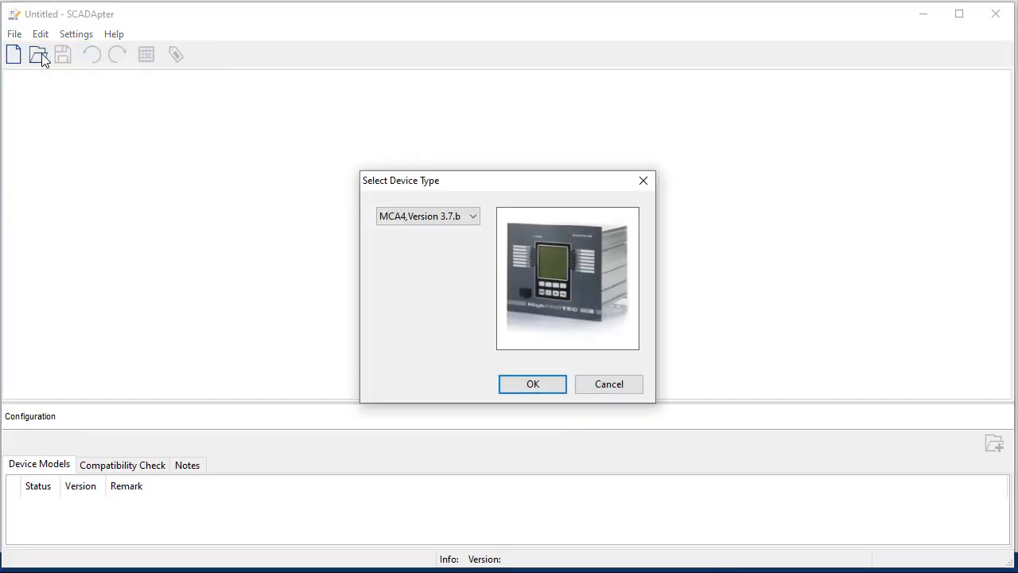
left_click(478, 221)
left_click(448, 233)
left_click(537, 391)
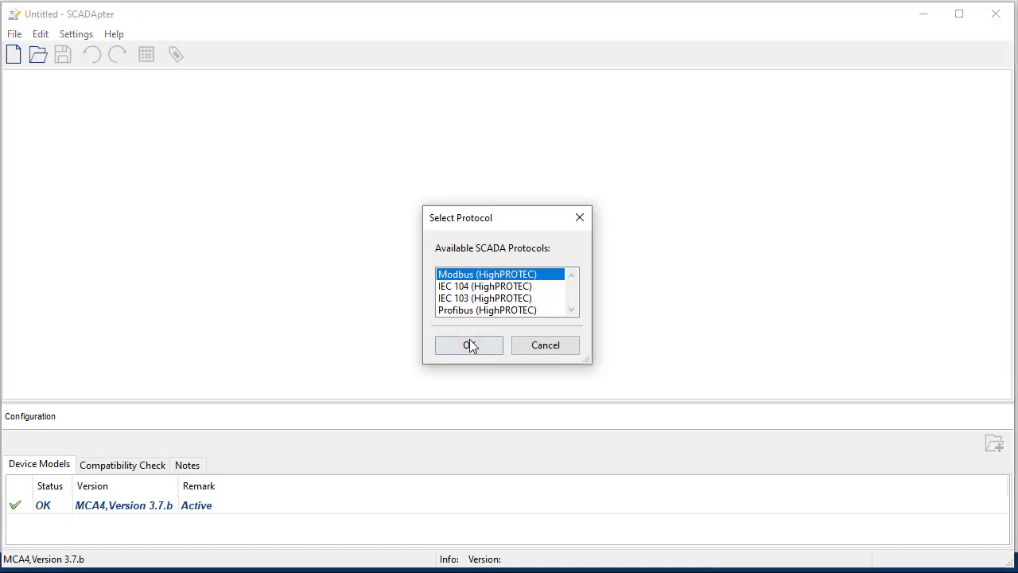
left_click(470, 345)
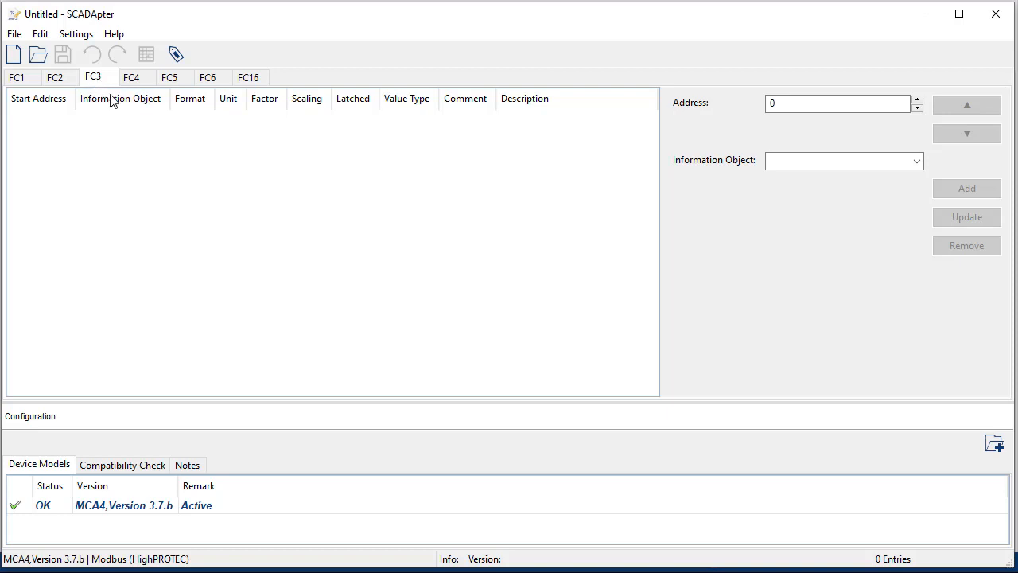
Step: Add VT.VL1 at address 100 as Int16, factor 1.00, Primary scaling
left_click_drag(822, 109, 726, 108)
type("100")
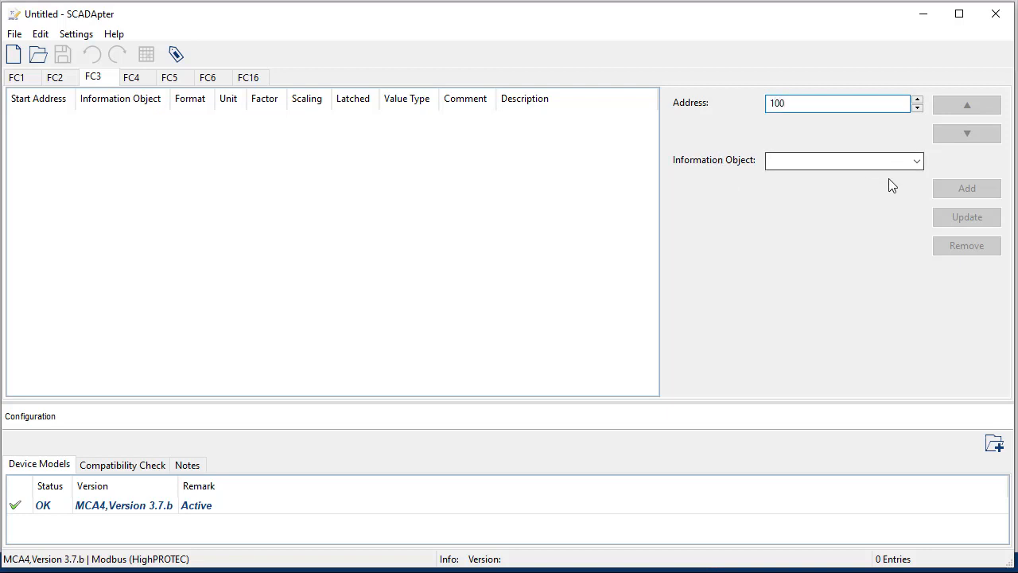
left_click(917, 161)
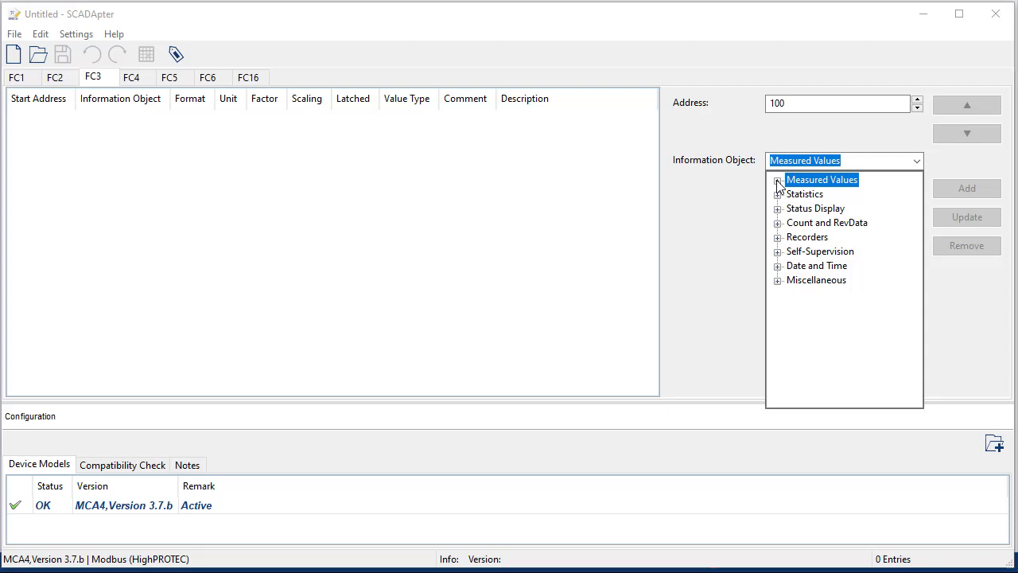
left_click(777, 181)
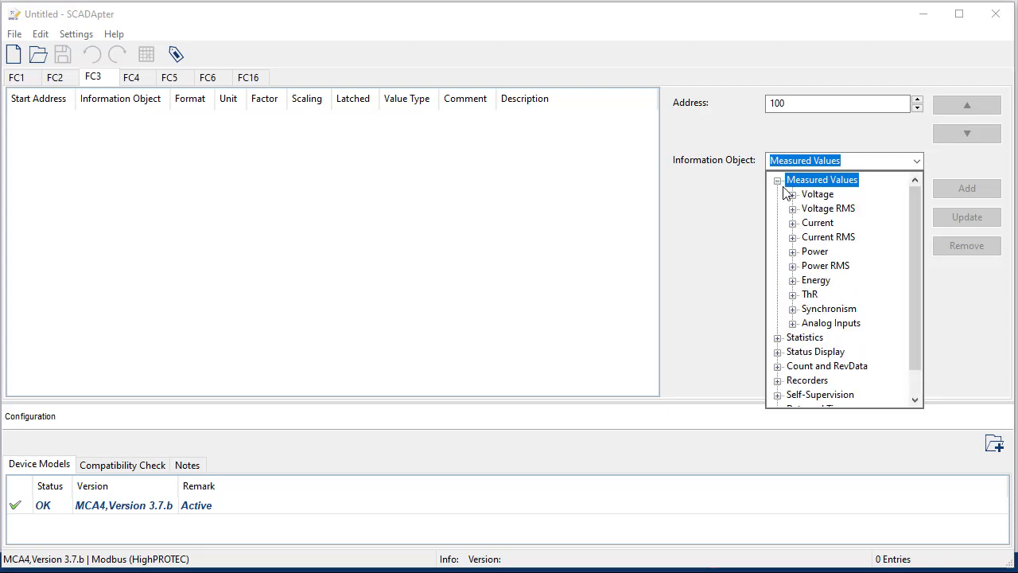
left_click(792, 195)
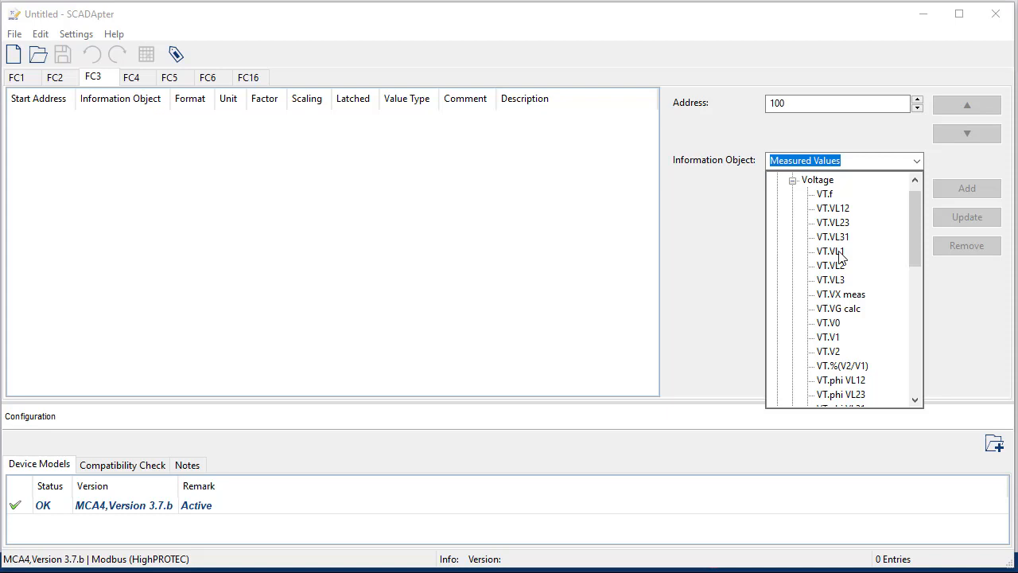
left_click(838, 251)
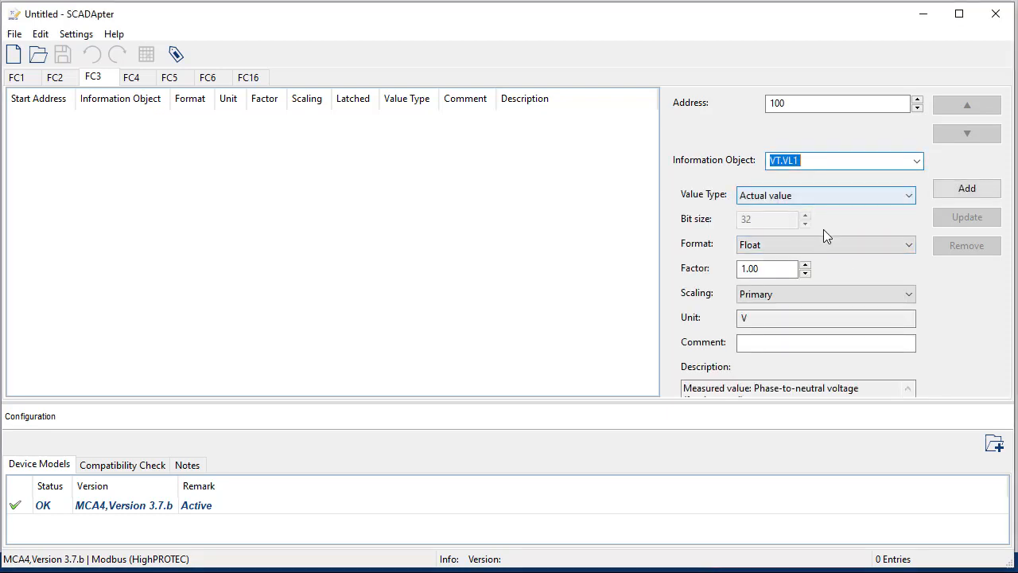
left_click(821, 244)
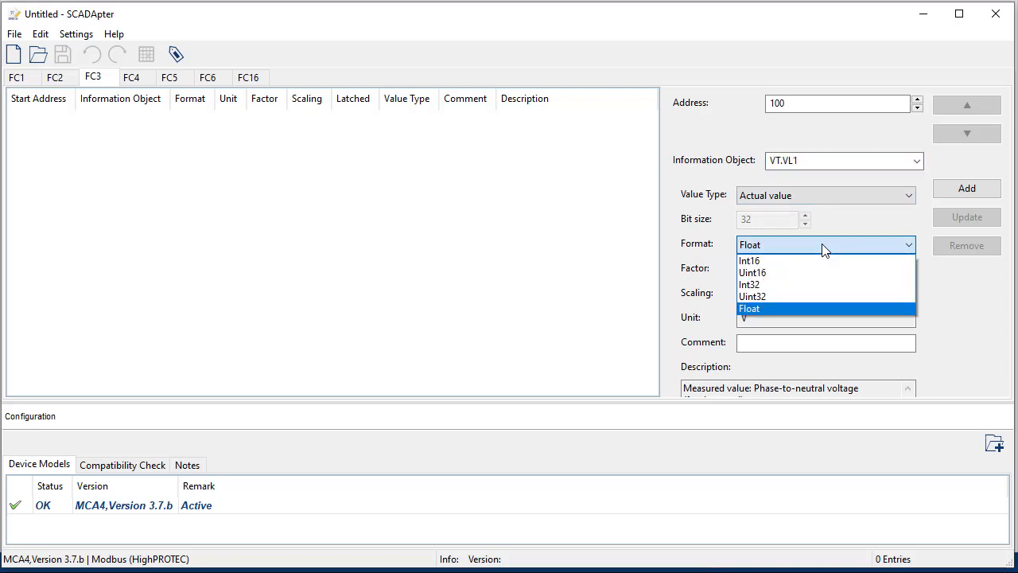
left_click(770, 262)
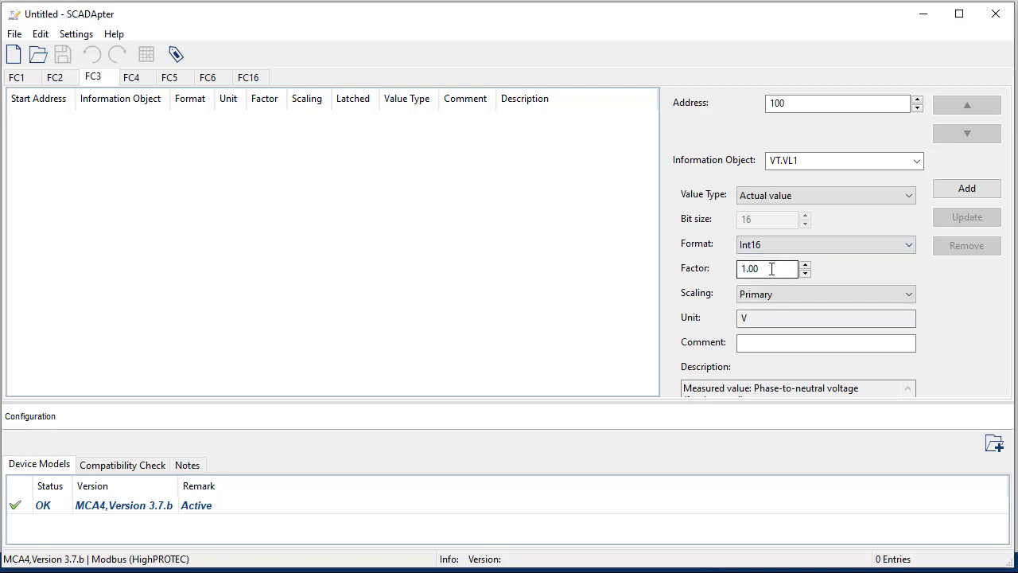
left_click(771, 268)
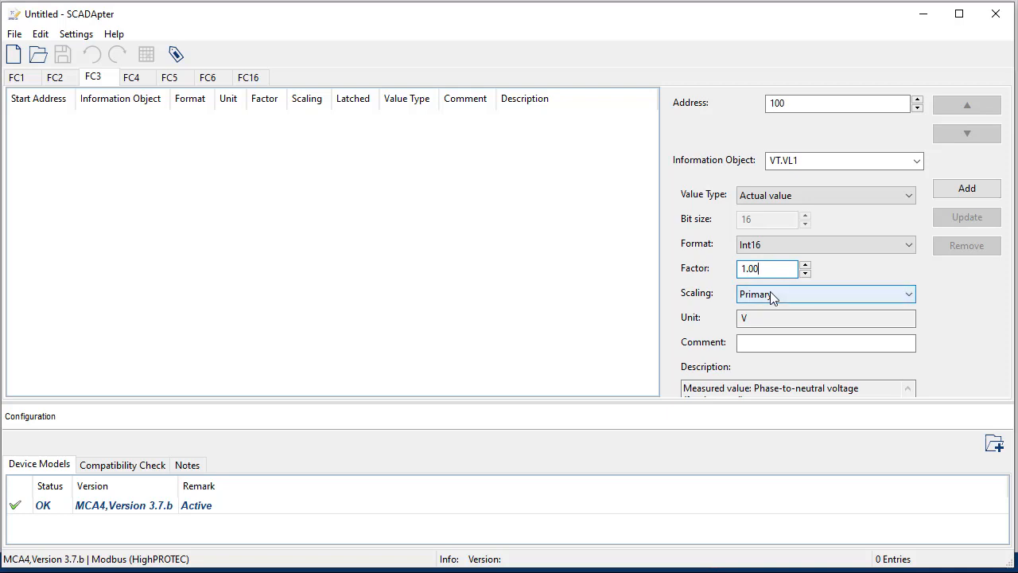
left_click(770, 293)
left_click(770, 293)
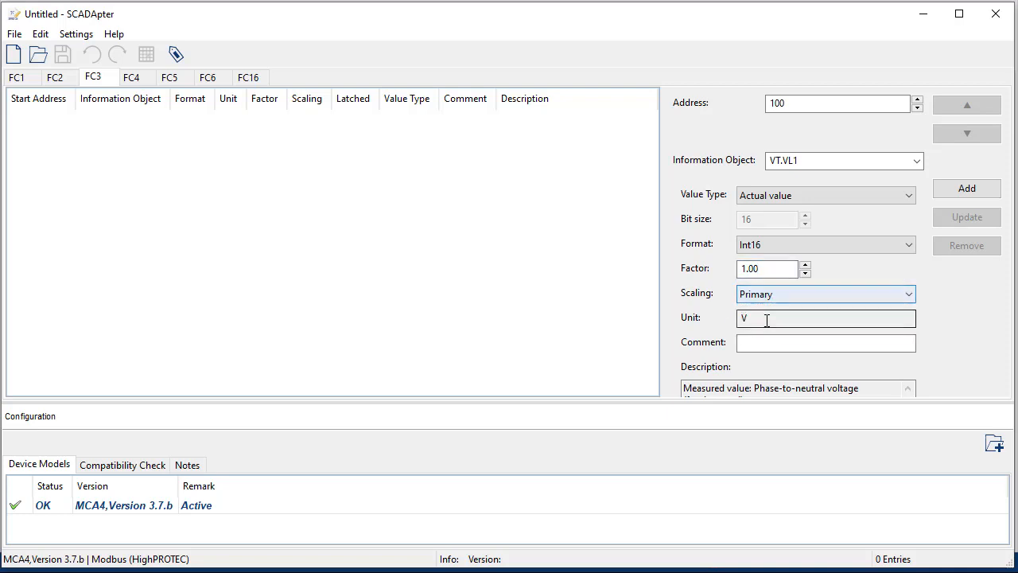
left_click(986, 191)
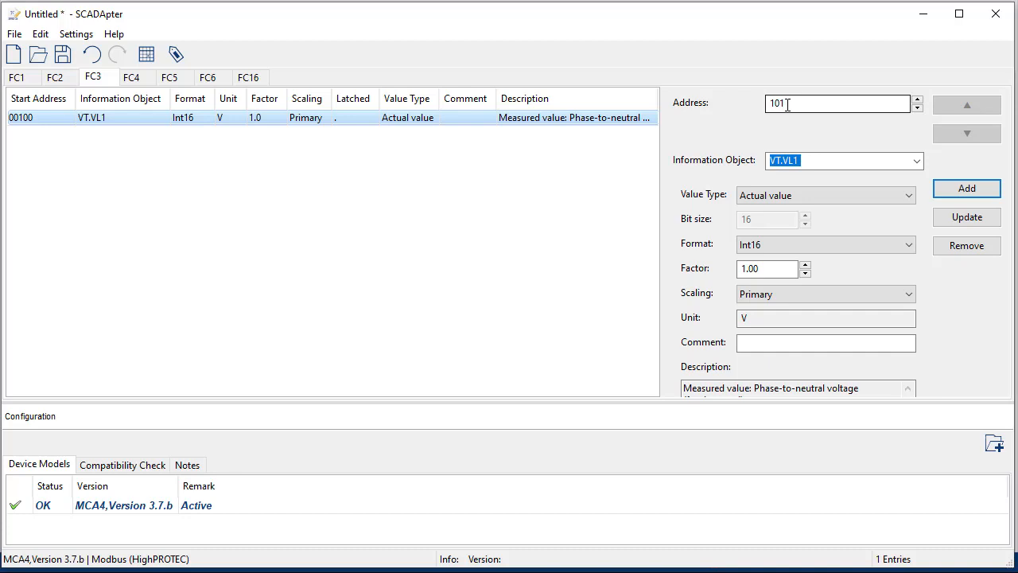
Step: Add VT.VL2, VT.VL3 and VT.VL12 at addresses 101, 102 and 103
left_click(916, 160)
left_click(835, 266)
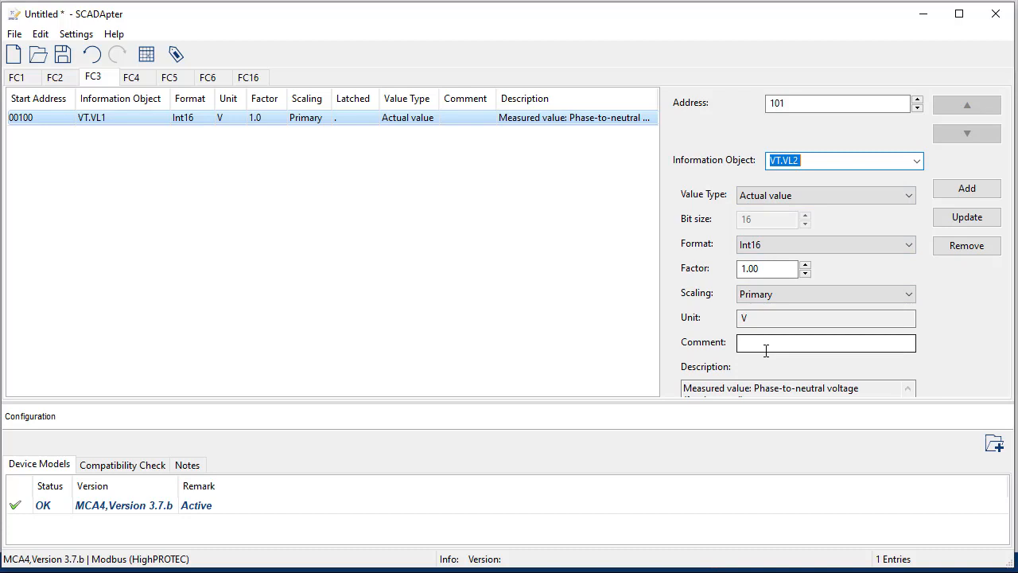
left_click(954, 192)
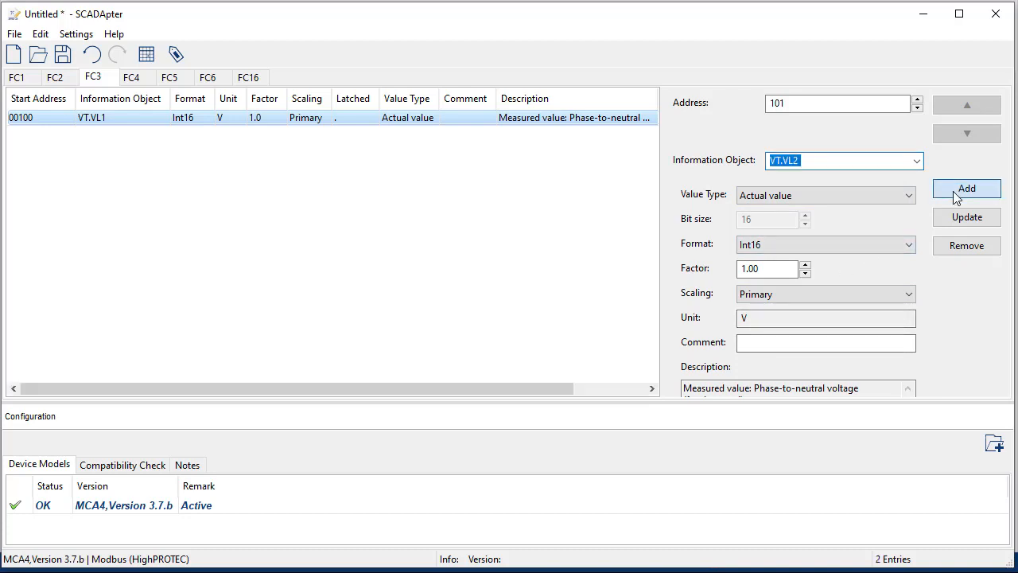
left_click(916, 161)
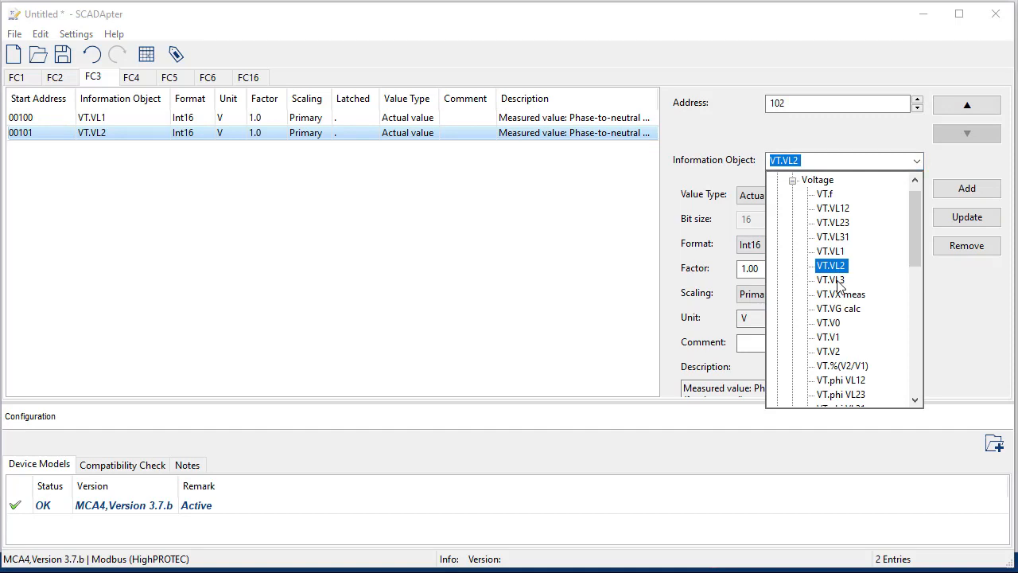
left_click(831, 279)
left_click(958, 191)
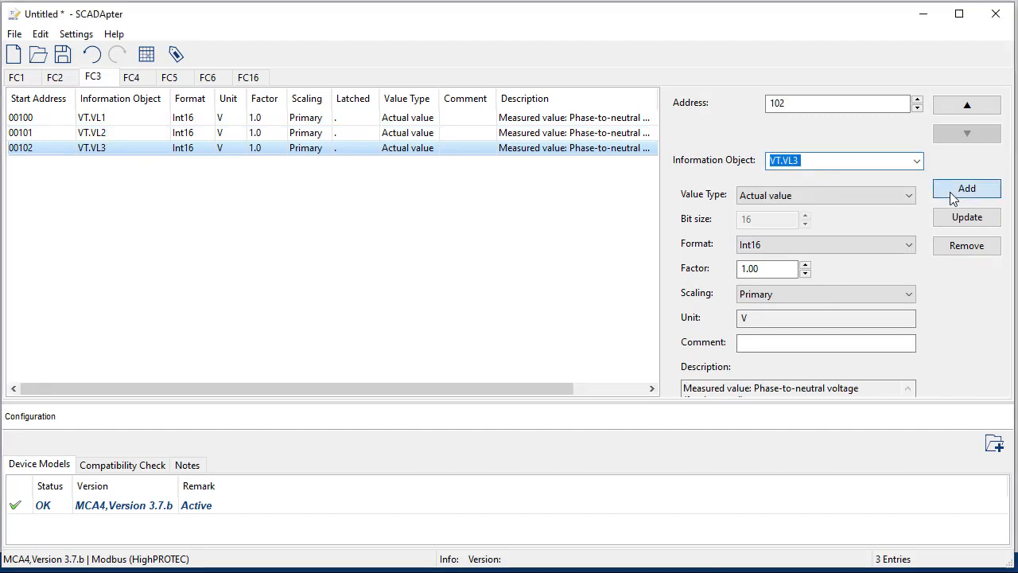
left_click(916, 163)
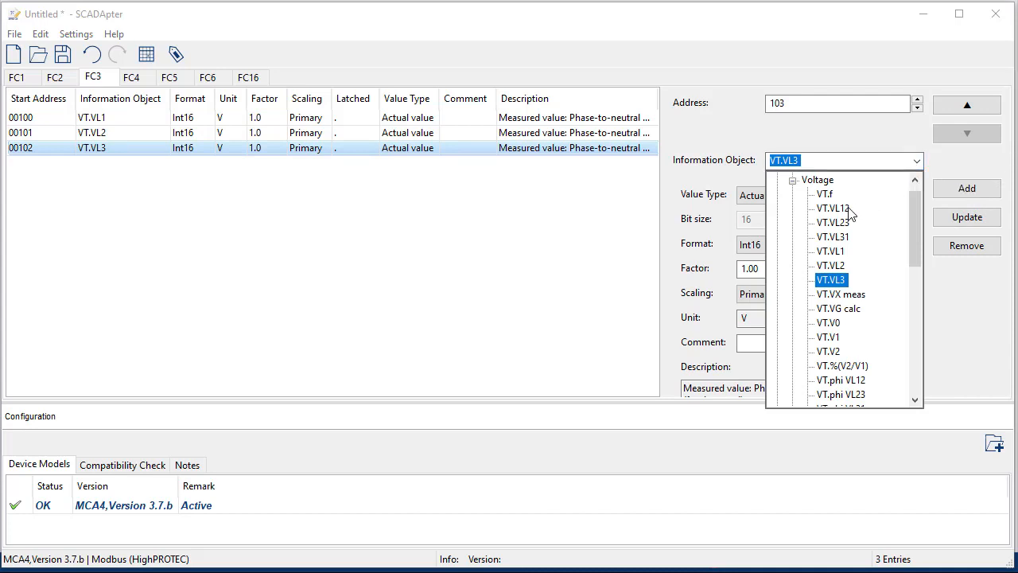
left_click(844, 209)
left_click(942, 189)
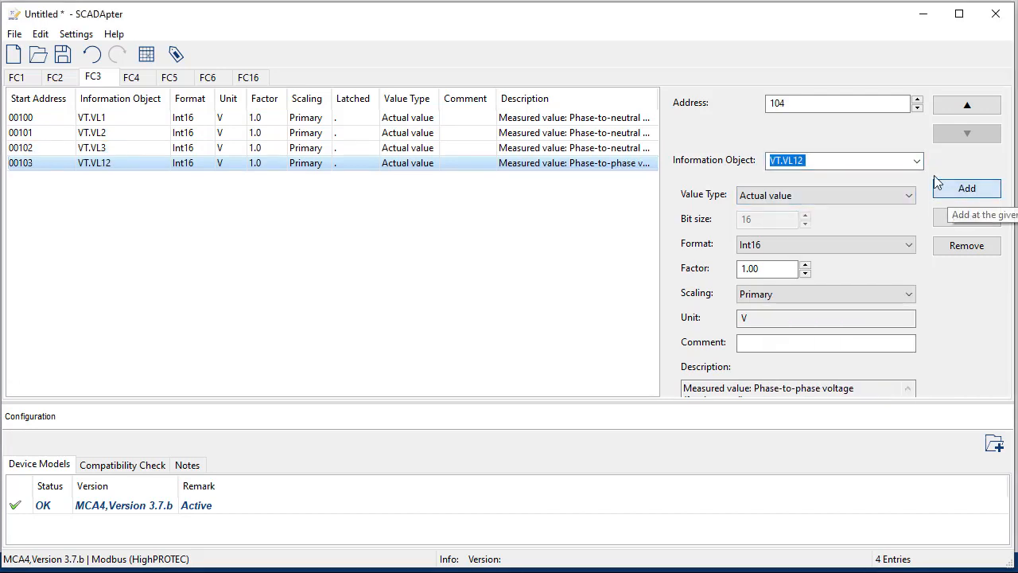
Step: Add VT.VL23 and VT.VL31 at addresses 104 and 105
left_click(916, 161)
left_click(845, 222)
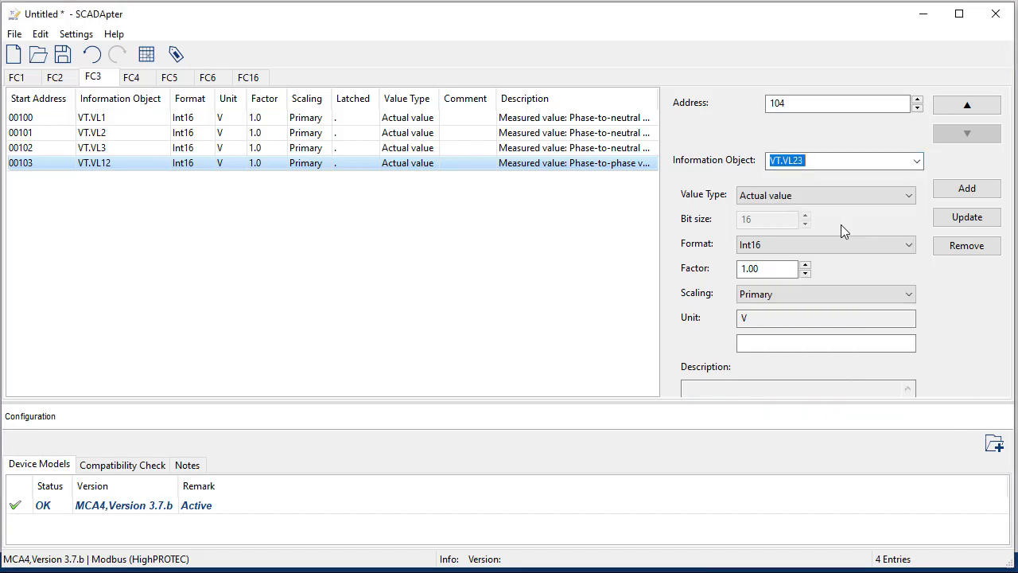
left_click(962, 189)
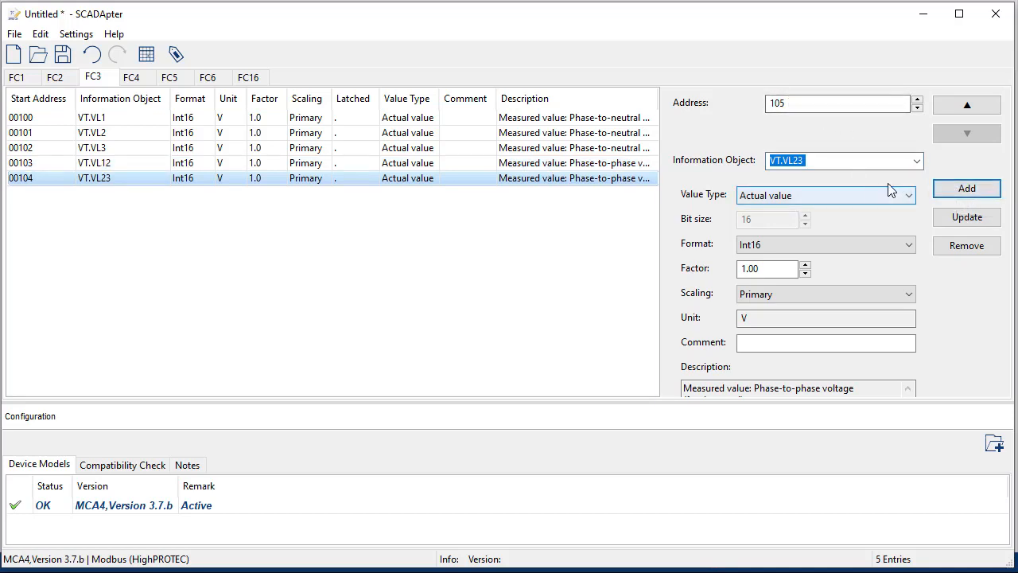
left_click(916, 161)
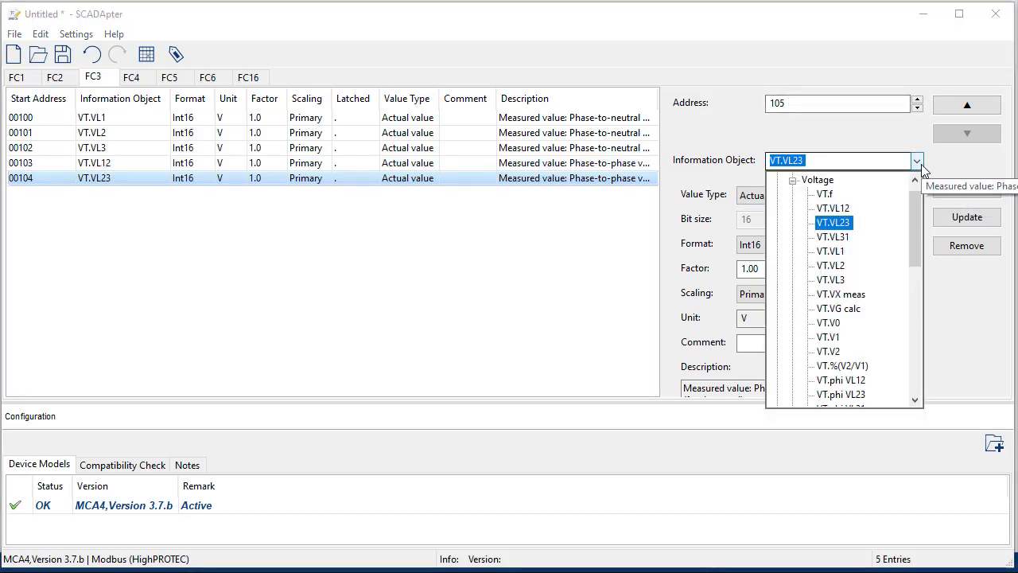
left_click(851, 235)
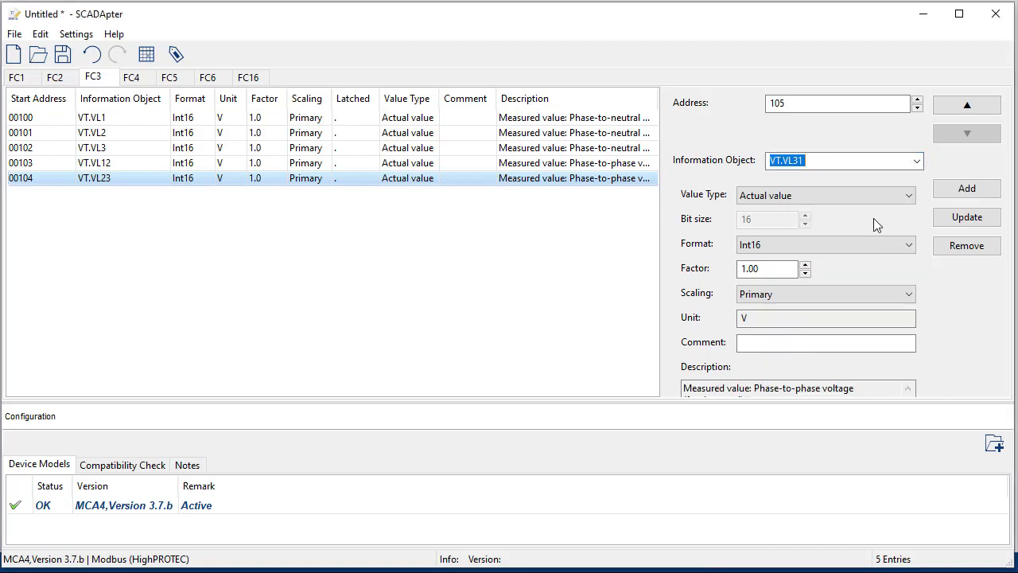
left_click(966, 189)
left_click(917, 162)
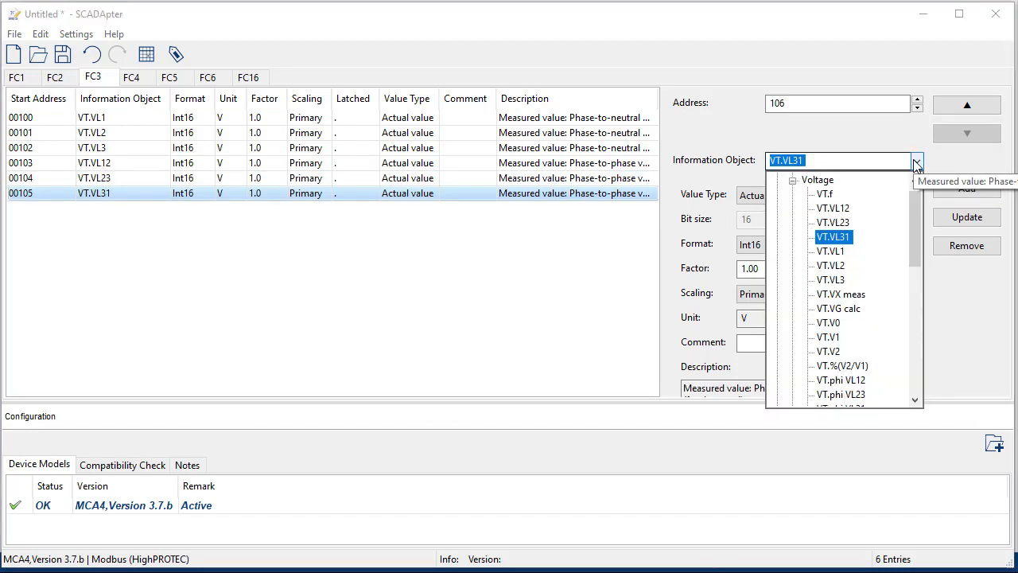
Step: From the Current group, add CT.IL1, CT.IL2 and CT.IL3 as Int16 ampere entries at 106–108
left_click_drag(915, 206, 916, 195)
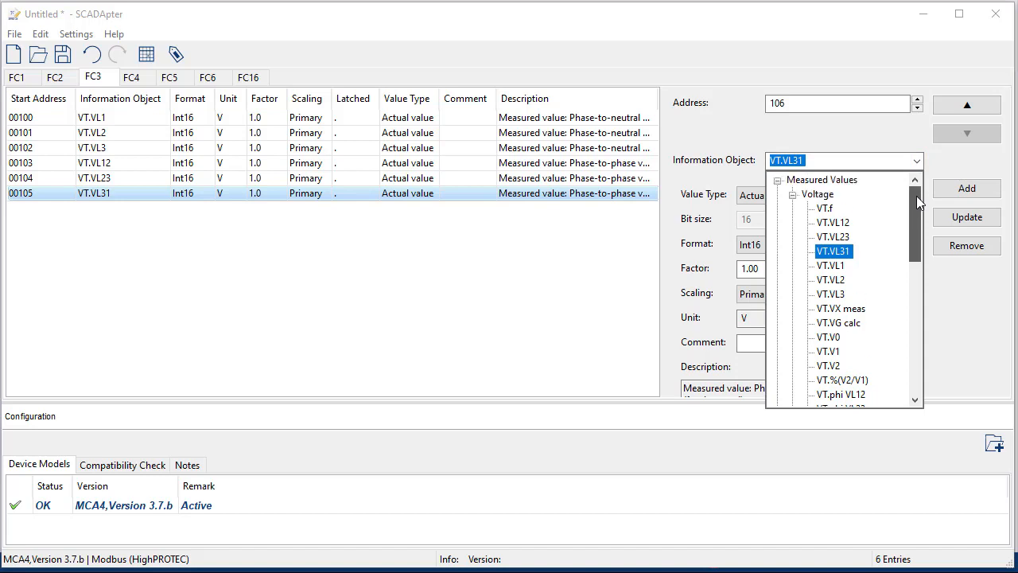
left_click(792, 194)
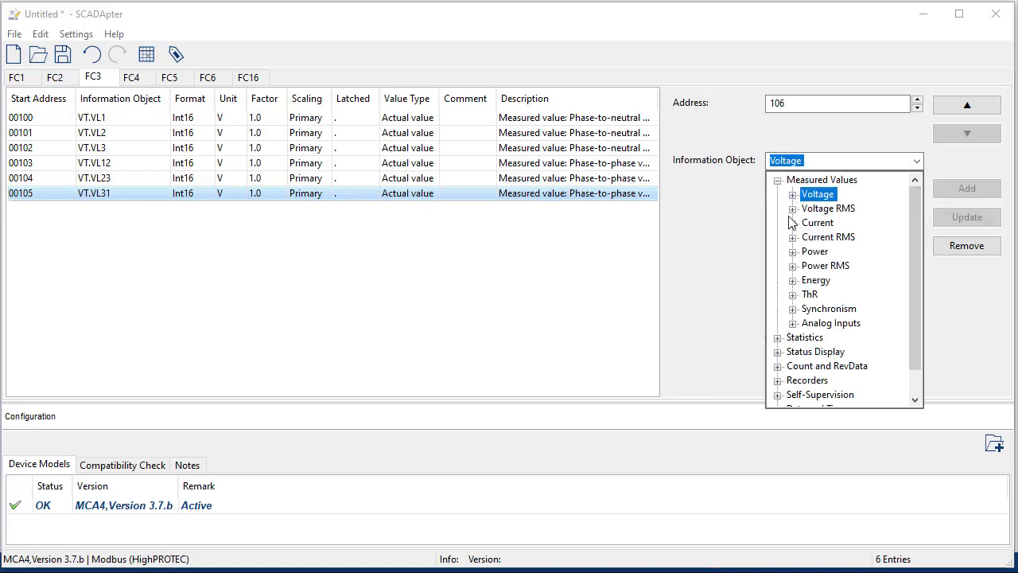
left_click(792, 222)
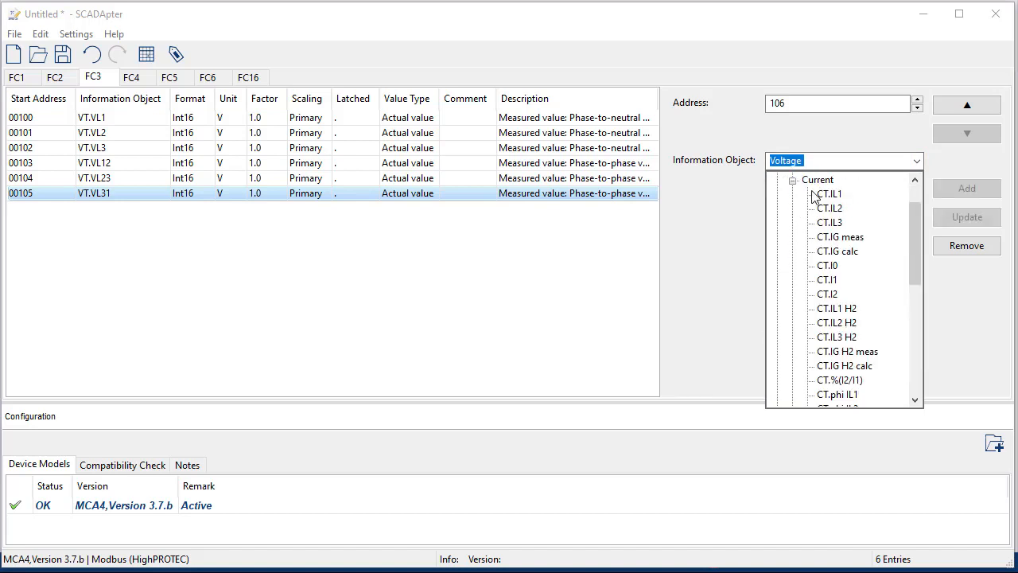
left_click_drag(920, 232, 920, 202)
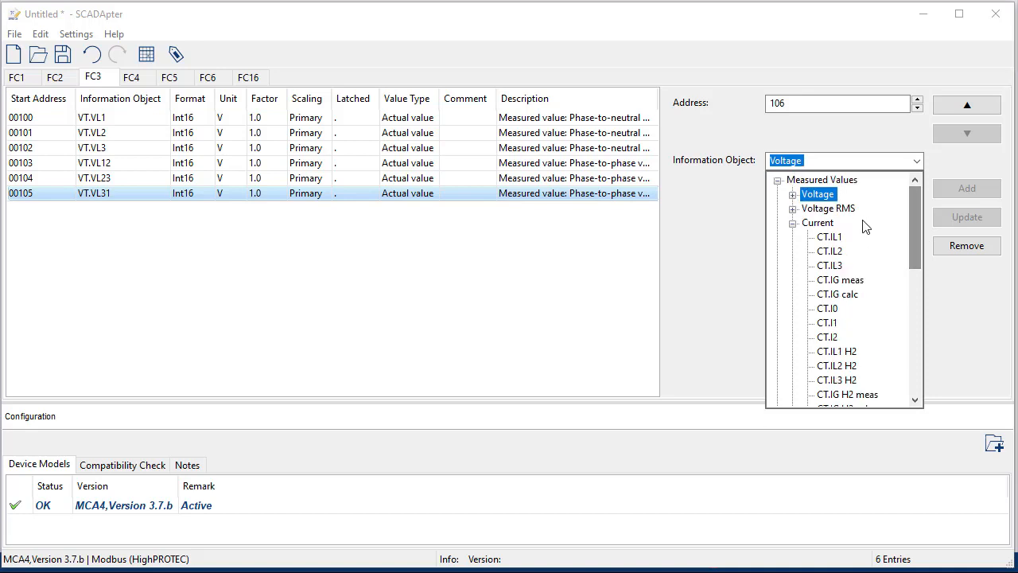
left_click(831, 237)
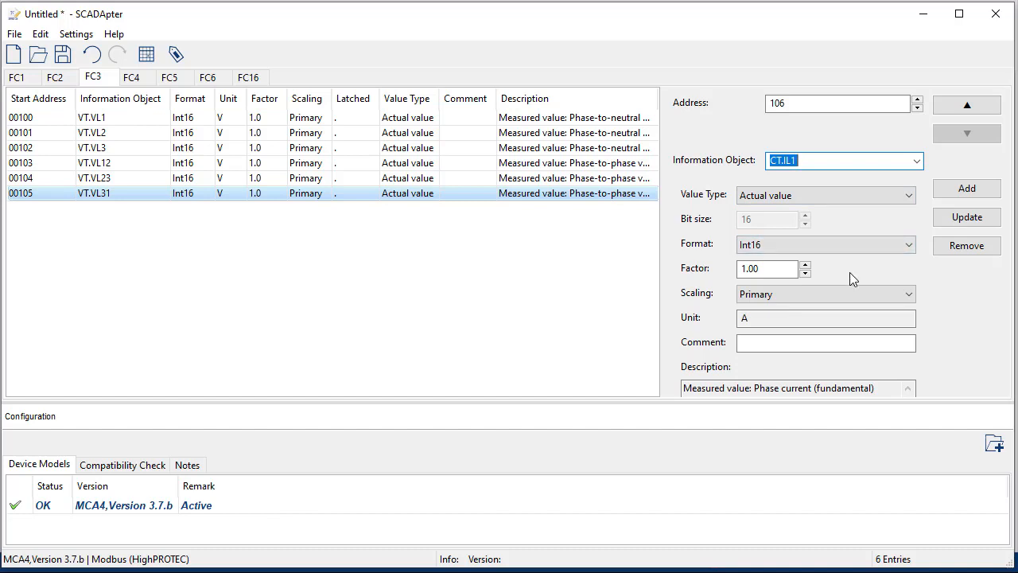
left_click(964, 191)
left_click(916, 162)
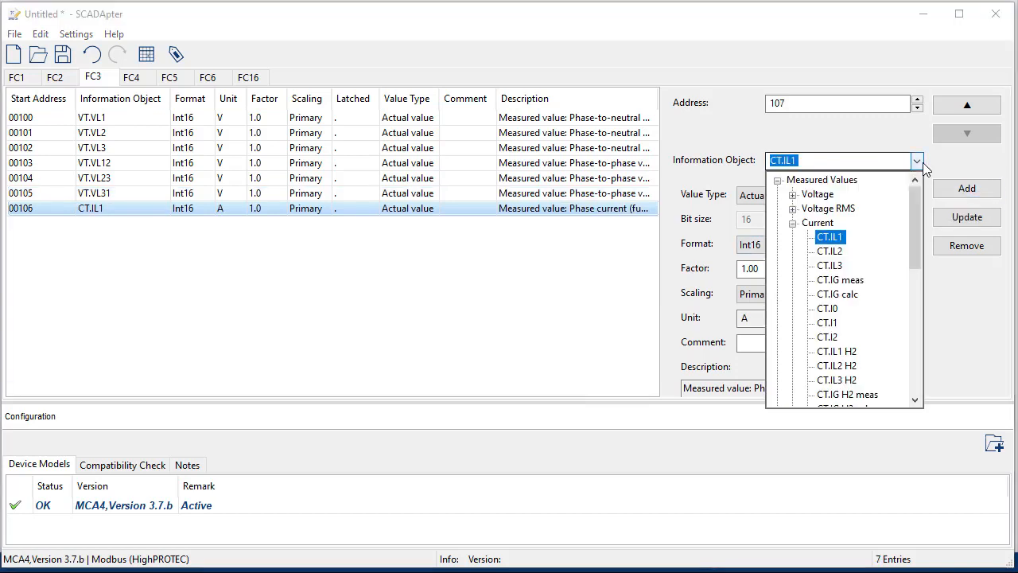
left_click(841, 253)
left_click(964, 191)
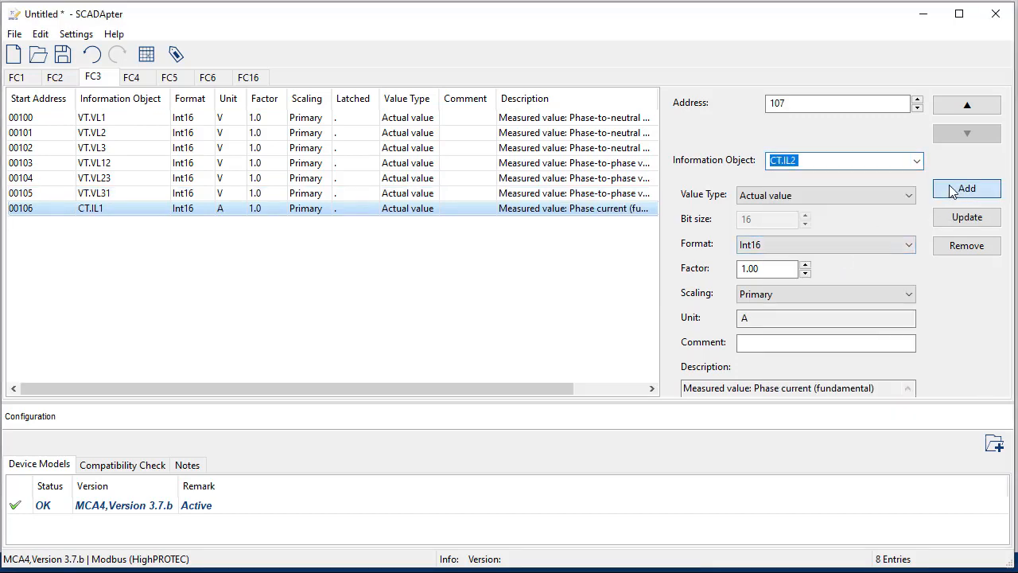
left_click(917, 162)
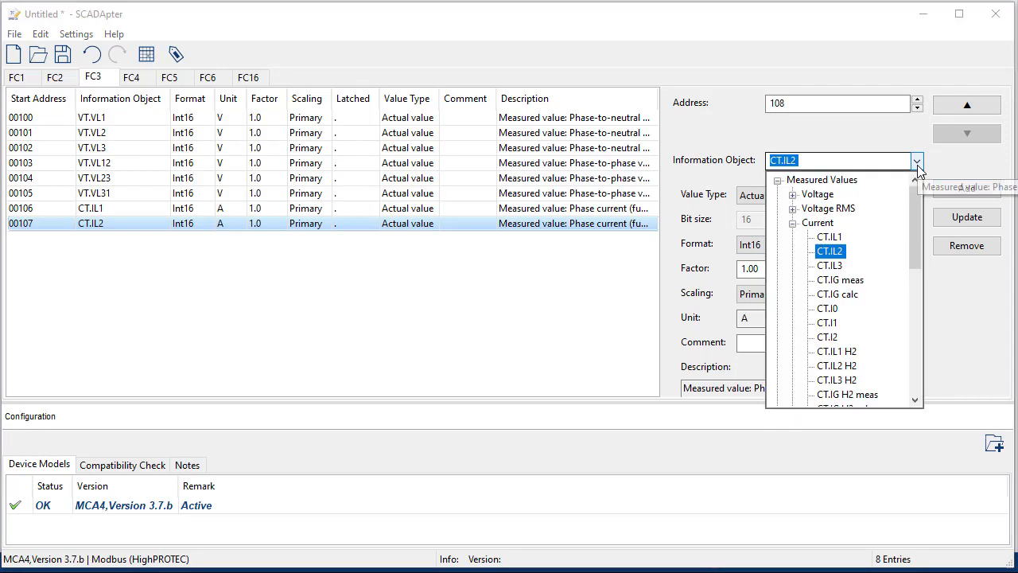
left_click(840, 266)
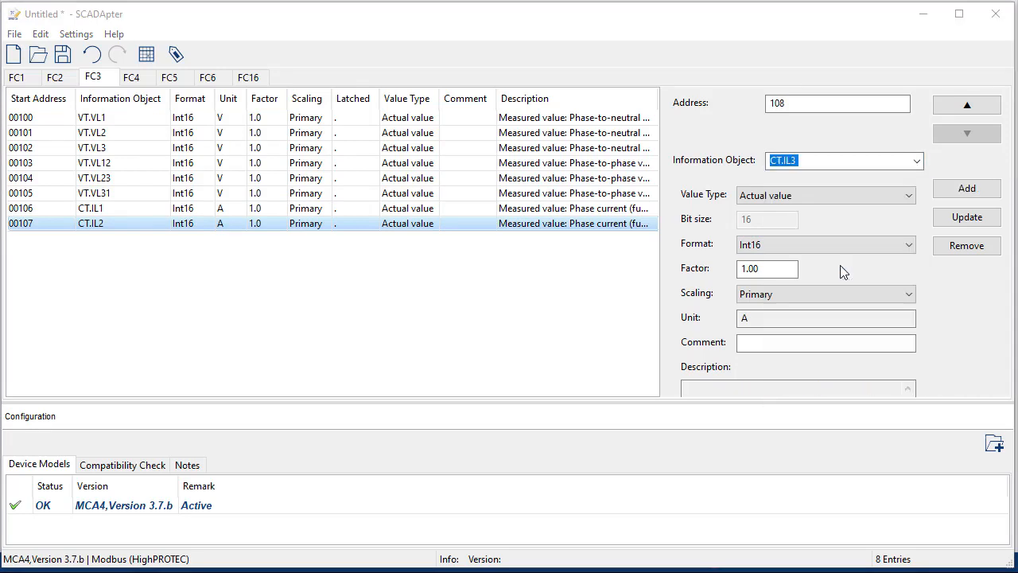
left_click(967, 189)
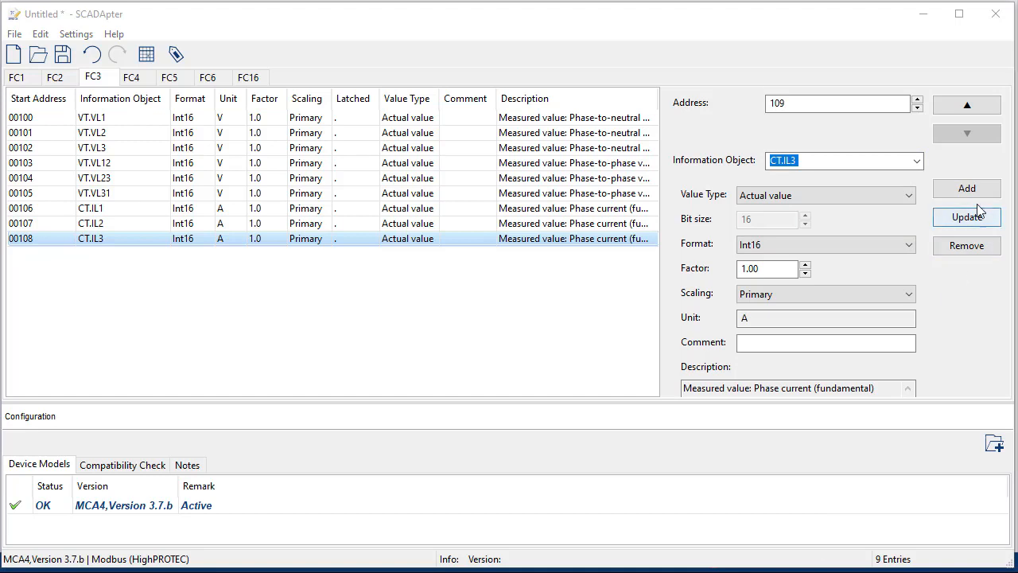
Step: From the Power group, add PQSCr.P and PQSCr.S at addresses 109 and 110
left_click(916, 161)
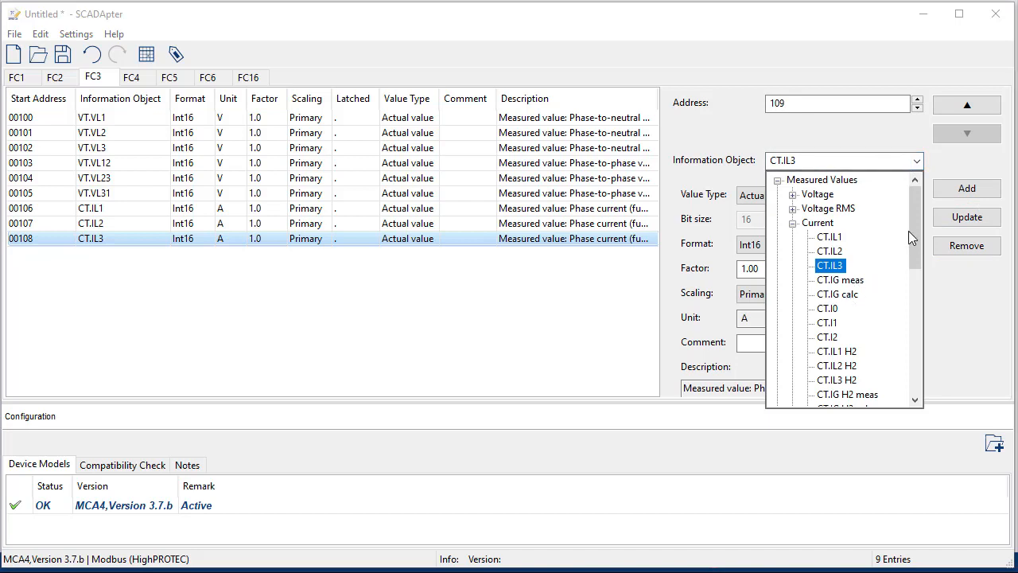
left_click(792, 224)
left_click(792, 251)
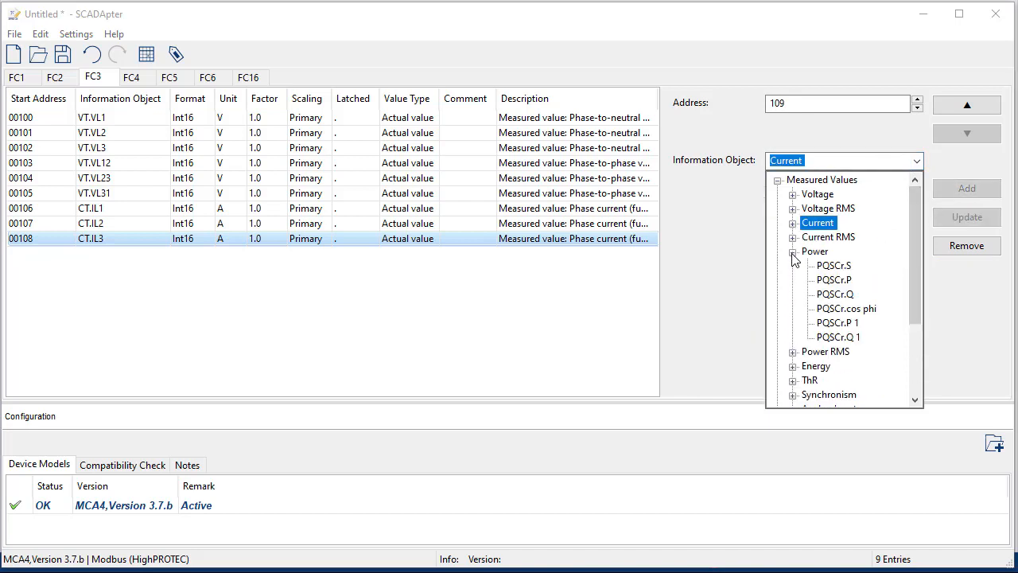
left_click(834, 280)
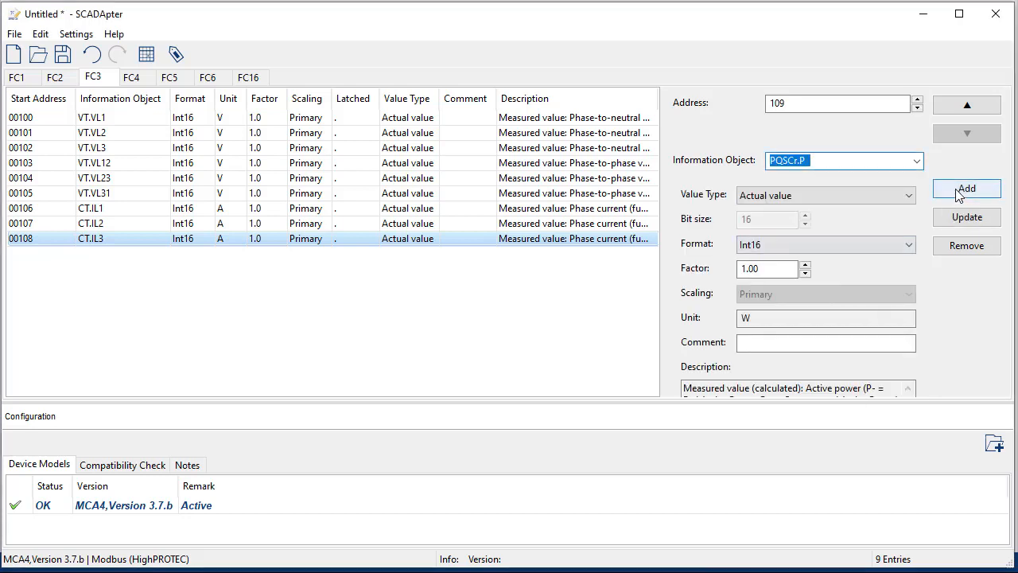
left_click(962, 190)
left_click(916, 161)
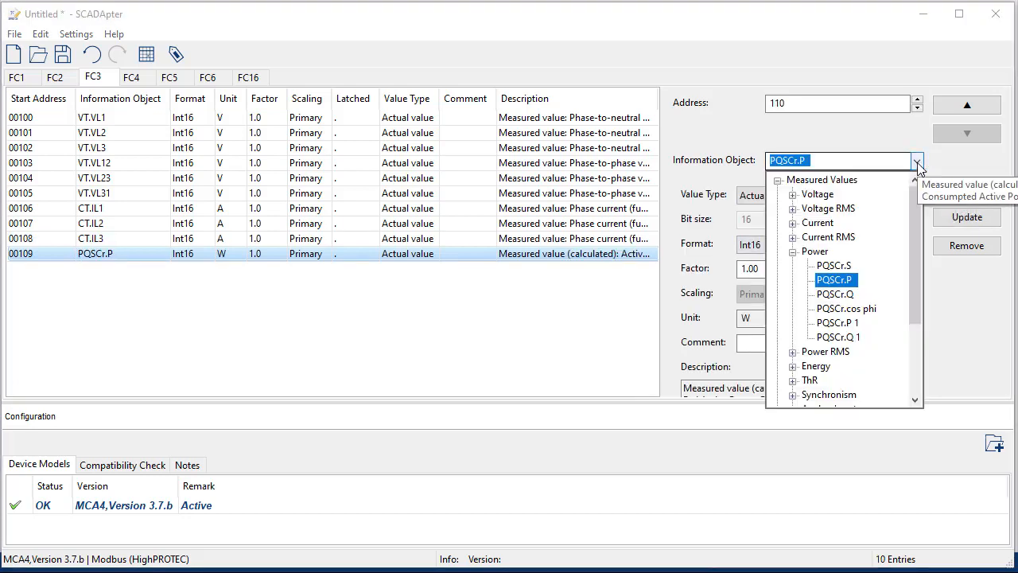
left_click(843, 268)
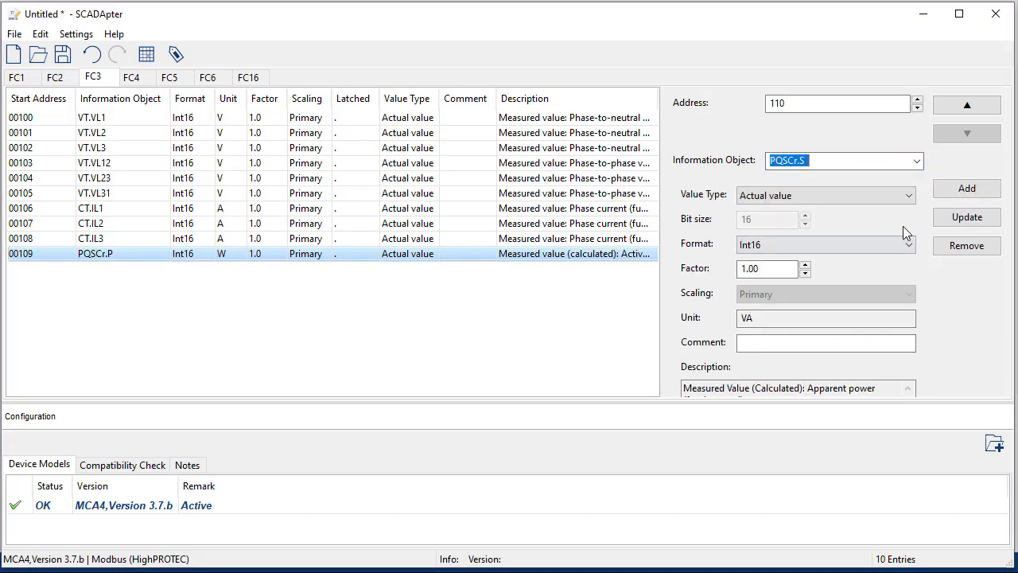
left_click(962, 189)
Step: Add PQSCr.Q and PQSCr.cos phi at addresses 111 and 112
left_click(916, 161)
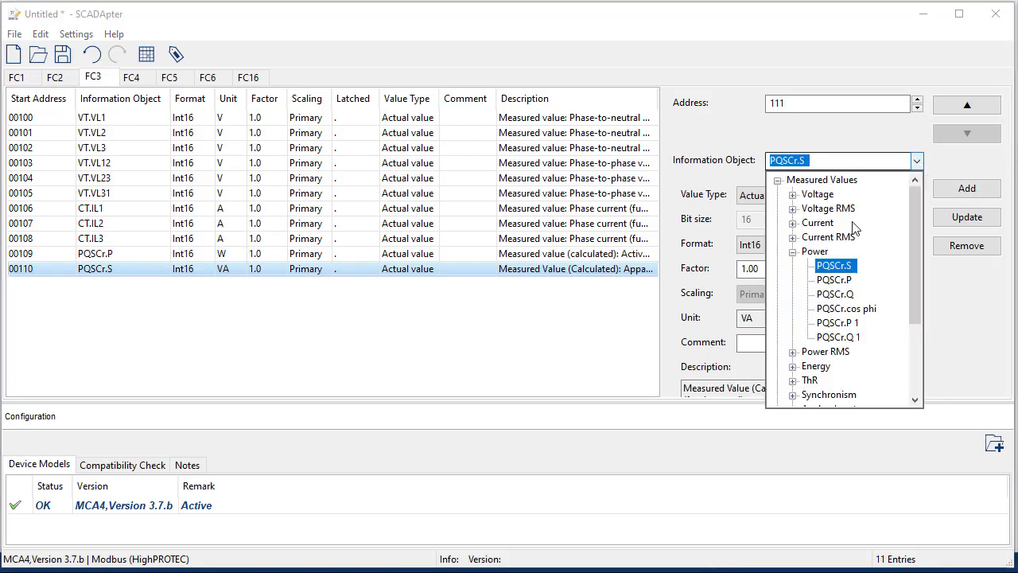
left_click(835, 294)
left_click(967, 189)
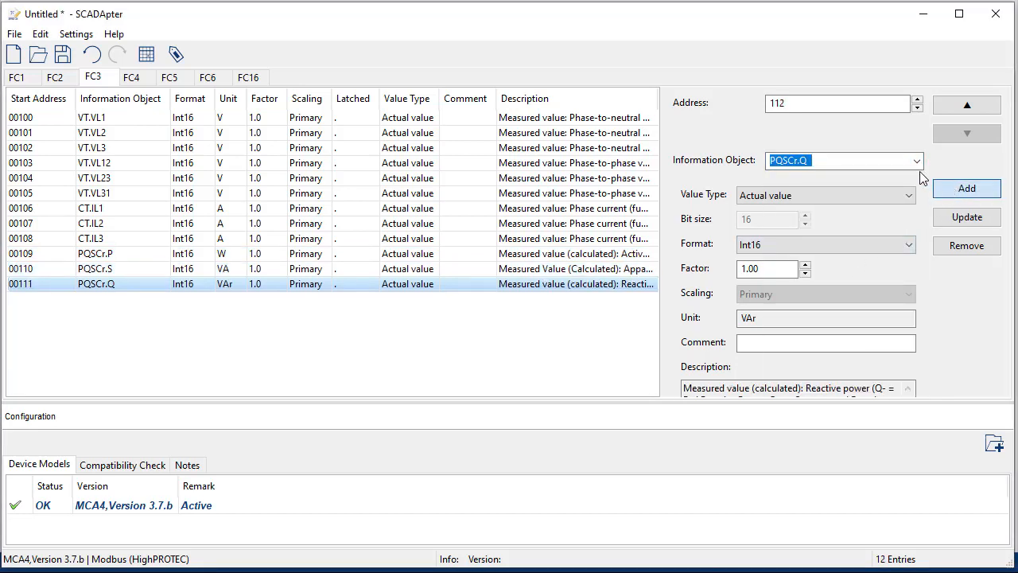
left_click(917, 163)
left_click(890, 311)
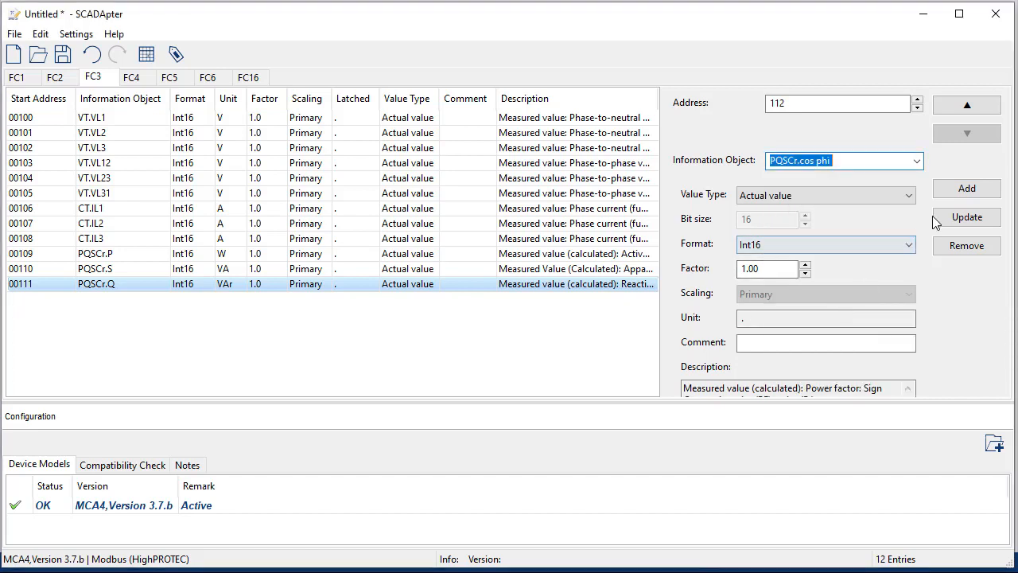
left_click(957, 191)
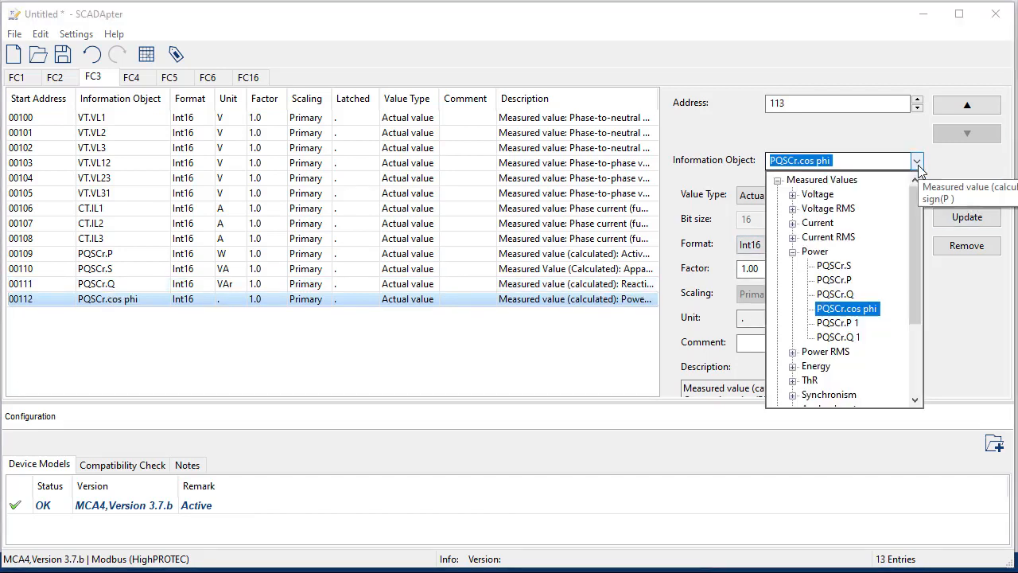
left_click(917, 161)
left_click(793, 252)
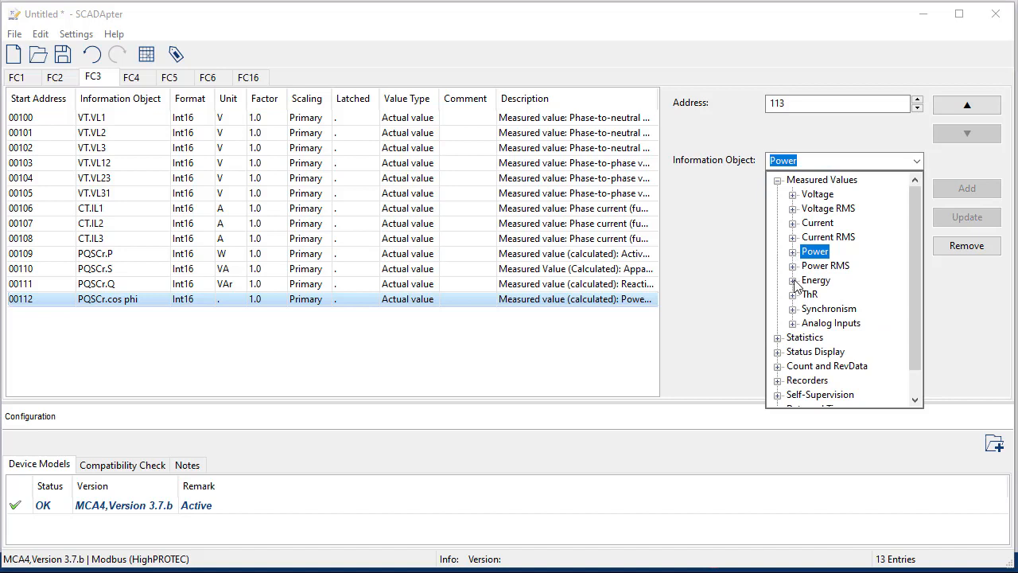
Step: From the Energy group, add PQSCr.Wp+ and PQSCr.Wp- at addresses 113 and 114
left_click(793, 279)
left_click(827, 295)
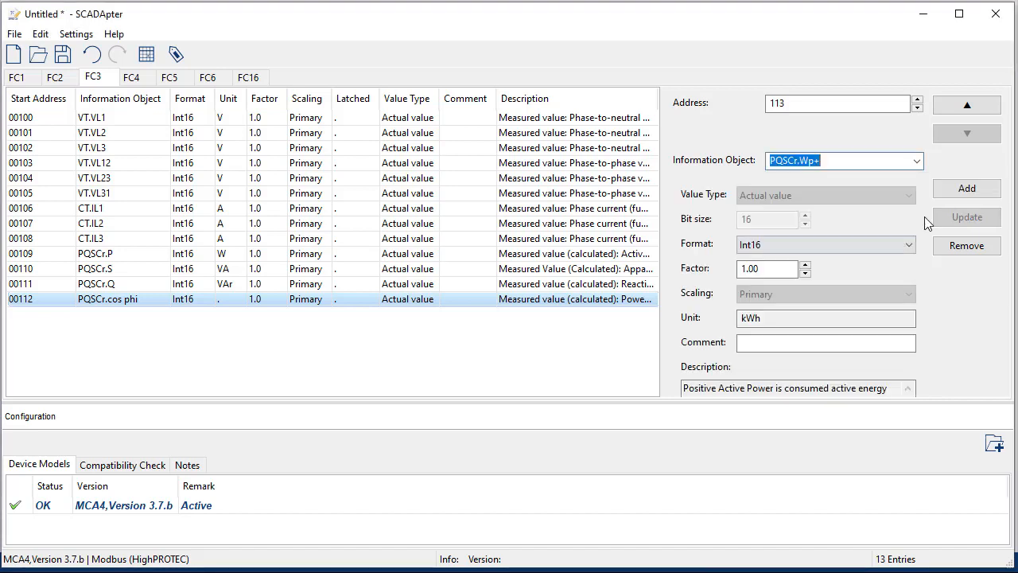
left_click(965, 194)
left_click(915, 163)
left_click(843, 313)
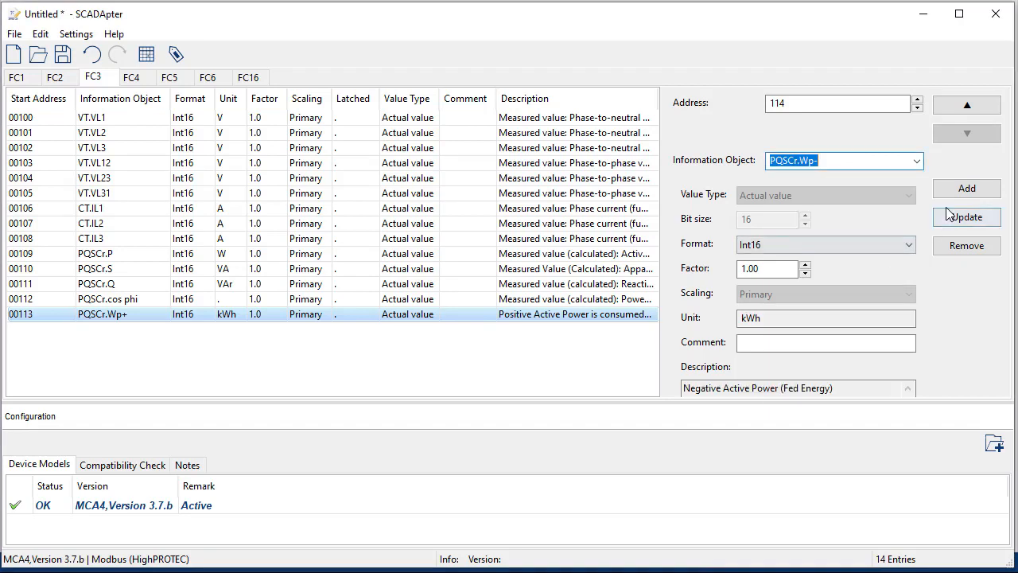
left_click(966, 187)
Step: Add PQSCr.Wq+ and PQSCr.Wq- at addresses 115 and 116
left_click(916, 160)
left_click(850, 329)
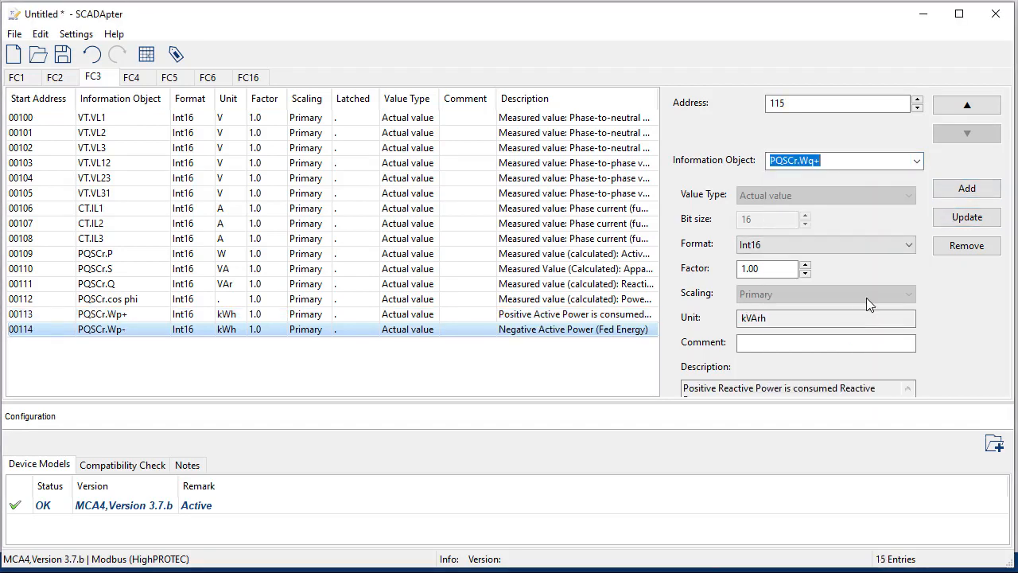
left_click(958, 190)
left_click(915, 161)
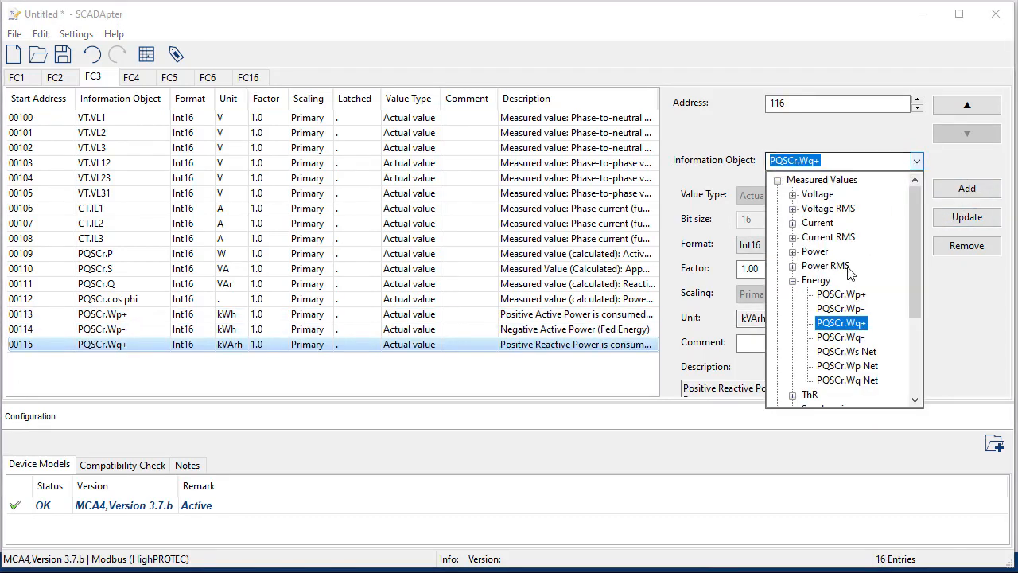
left_click(843, 337)
left_click(965, 189)
left_click(916, 162)
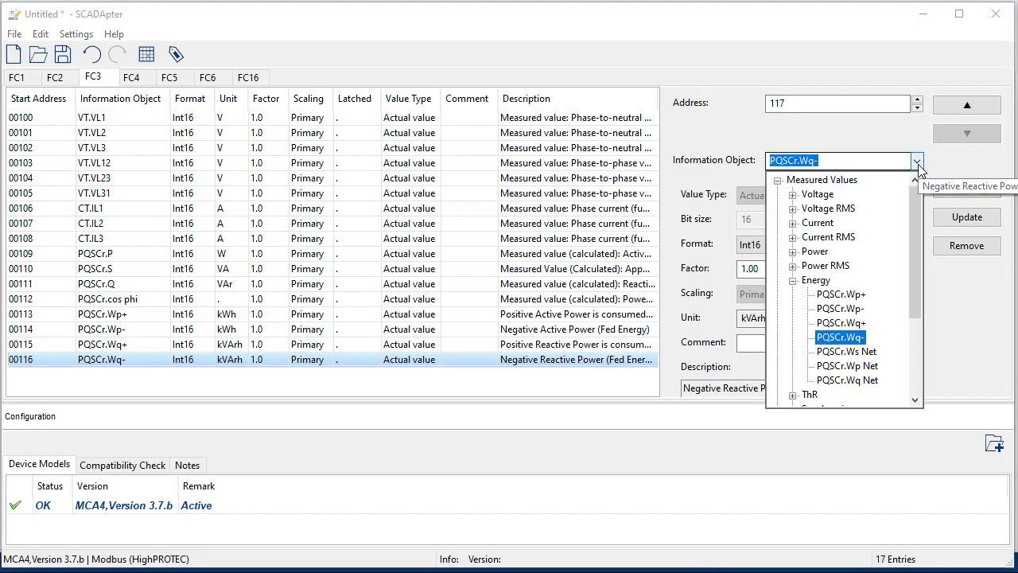
left_click(793, 281)
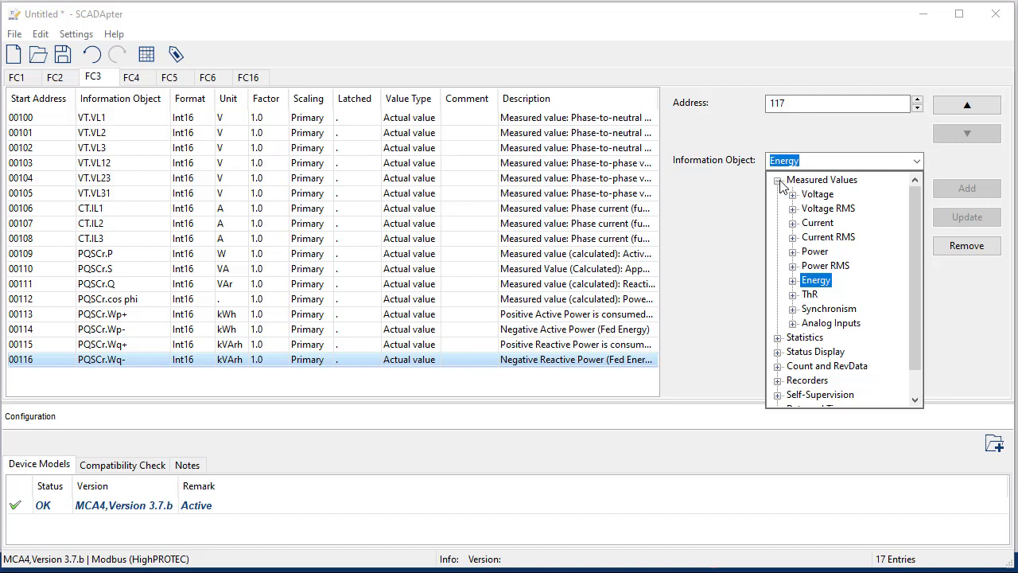
Step: Collapse Measured Values and expand Status Display > Alarms in the Information Object list
left_click(779, 182)
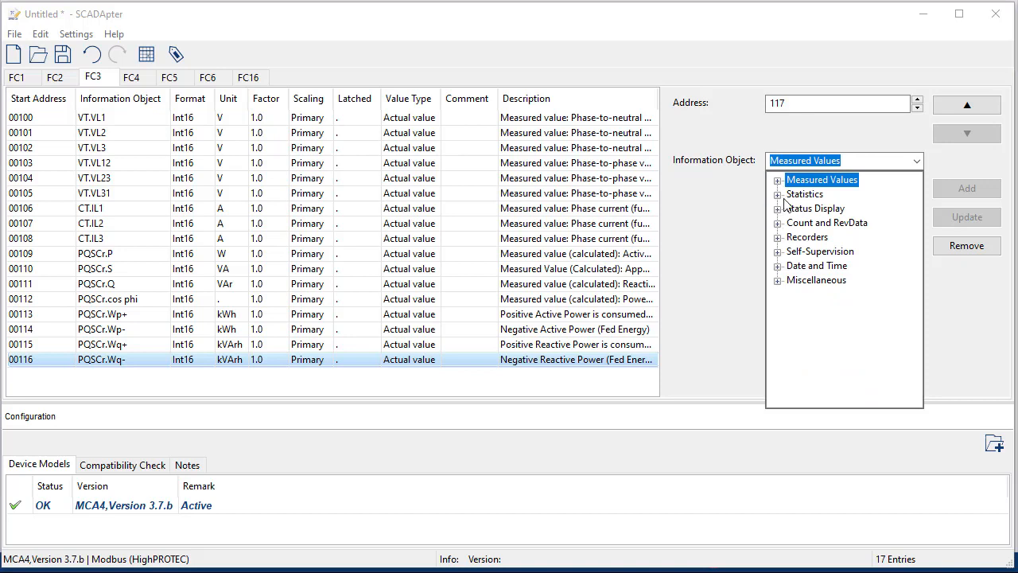
left_click(779, 181)
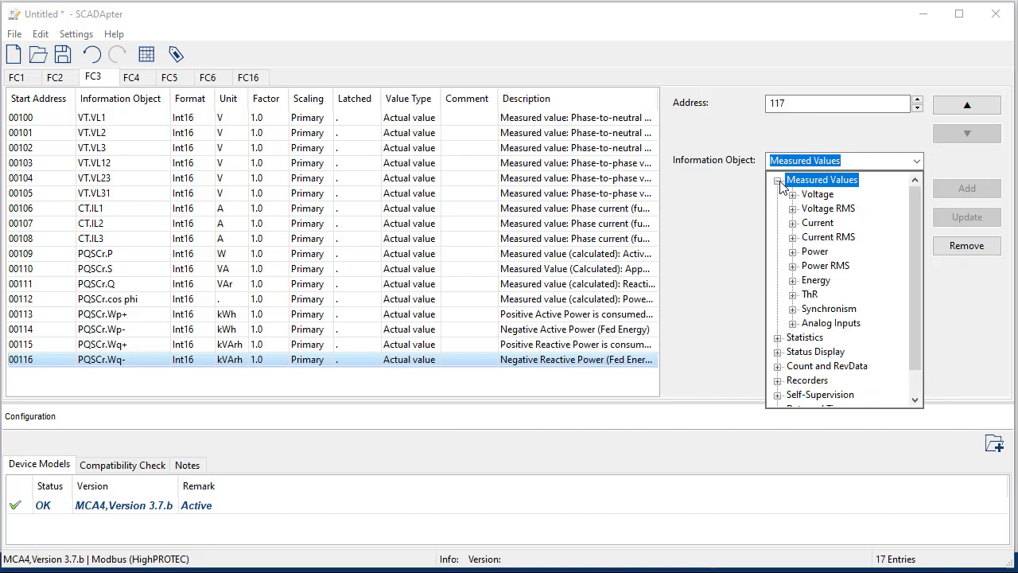
left_click(779, 181)
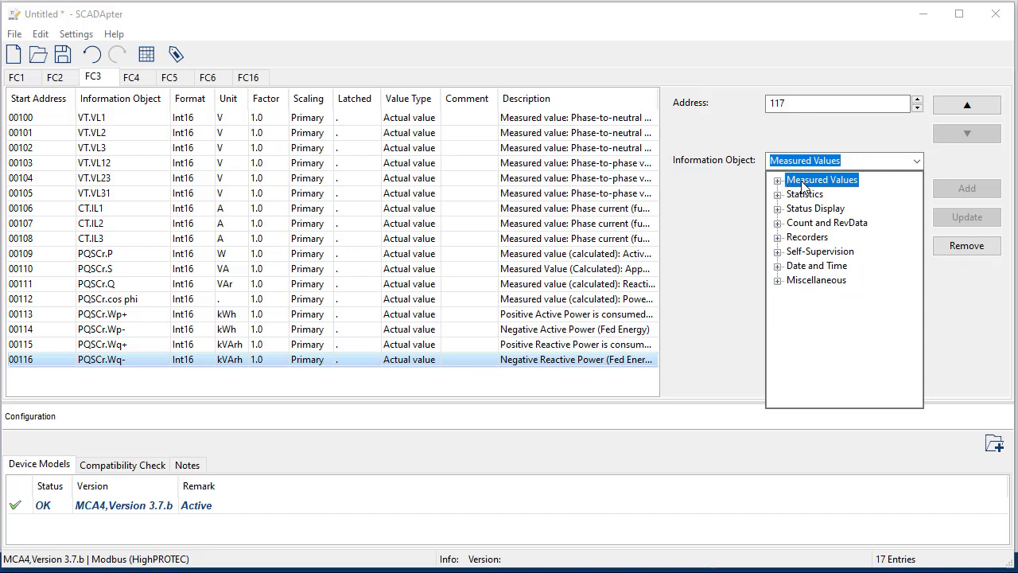
left_click(779, 208)
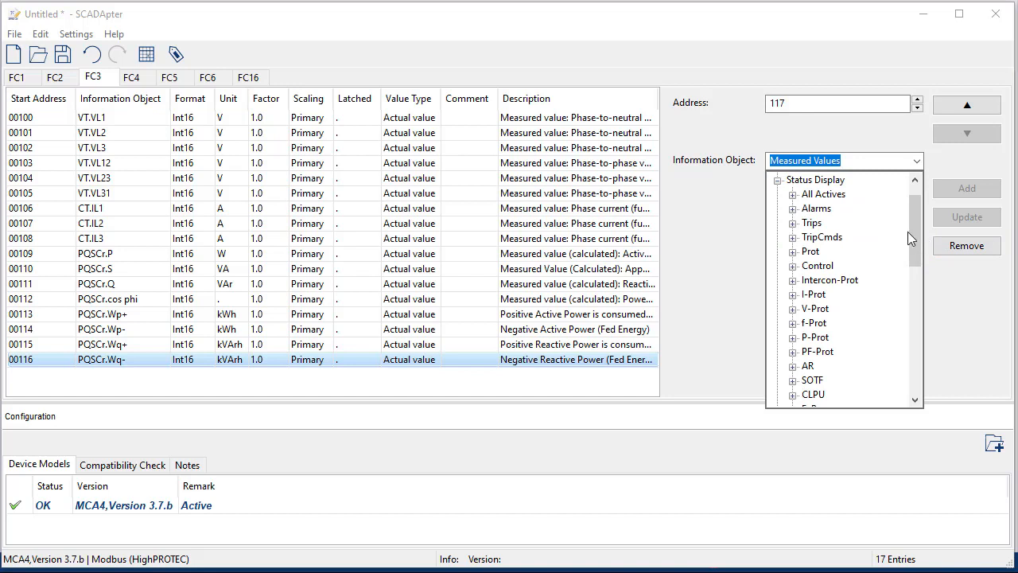
left_click(793, 210)
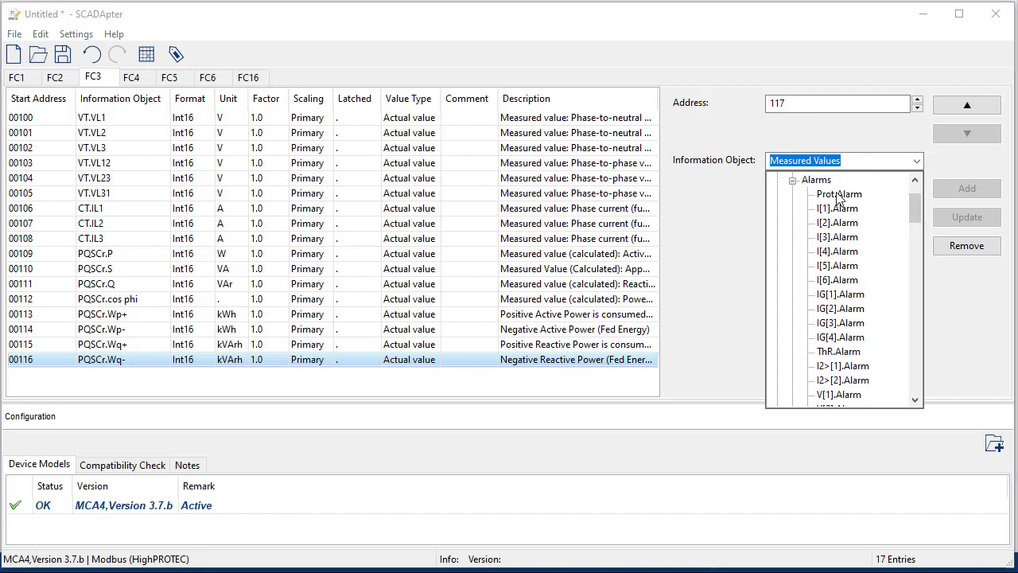
mouse_move(912, 210)
left_mouse_down()
mouse_move(899, 310)
mouse_move(907, 191)
left_mouse_up()
Step: Add Prot.Alarm at register 117, bit 0, with comment 'General Alarm'
left_click(843, 252)
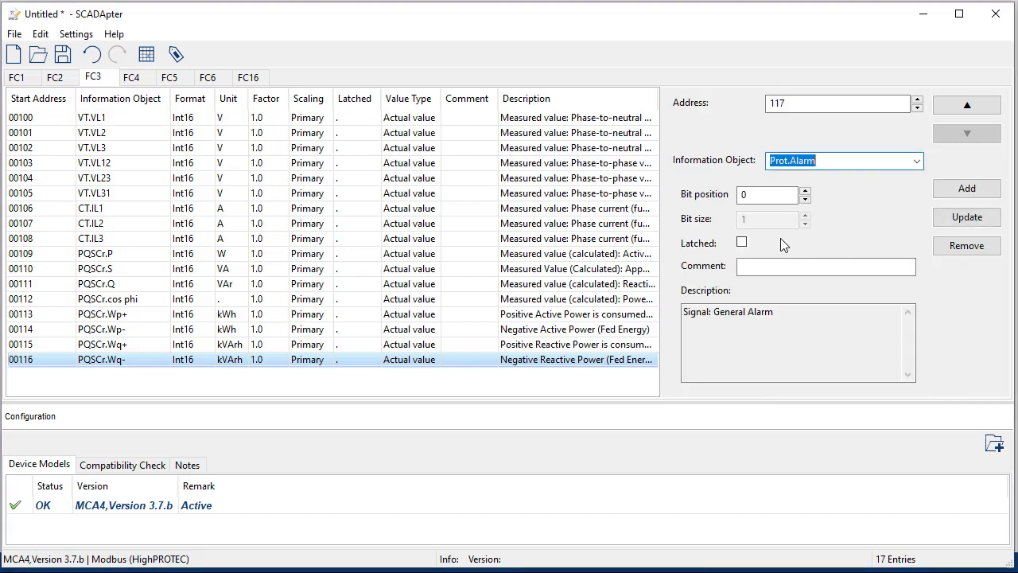
left_click(754, 194)
left_click(788, 106)
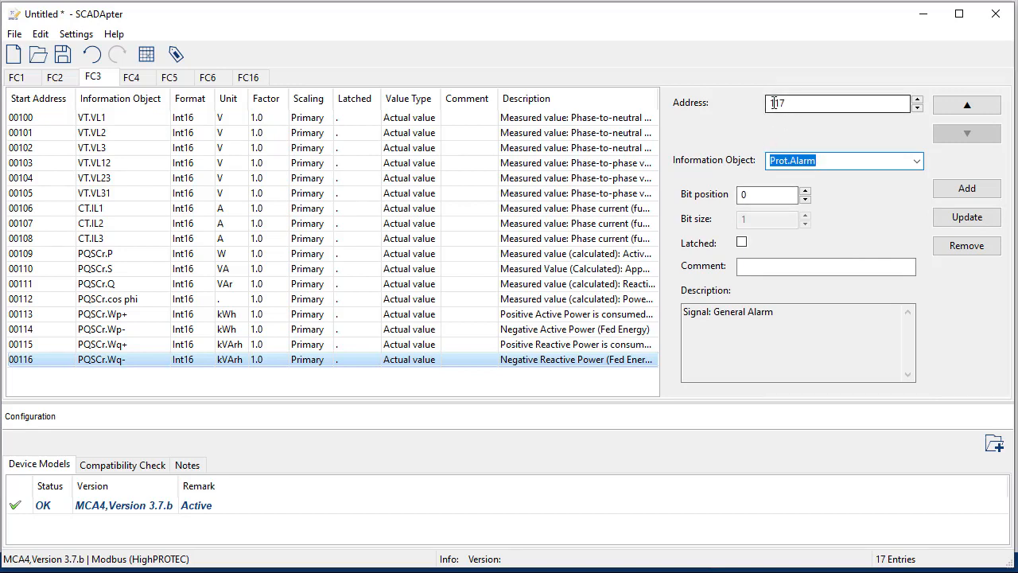
left_click(752, 194)
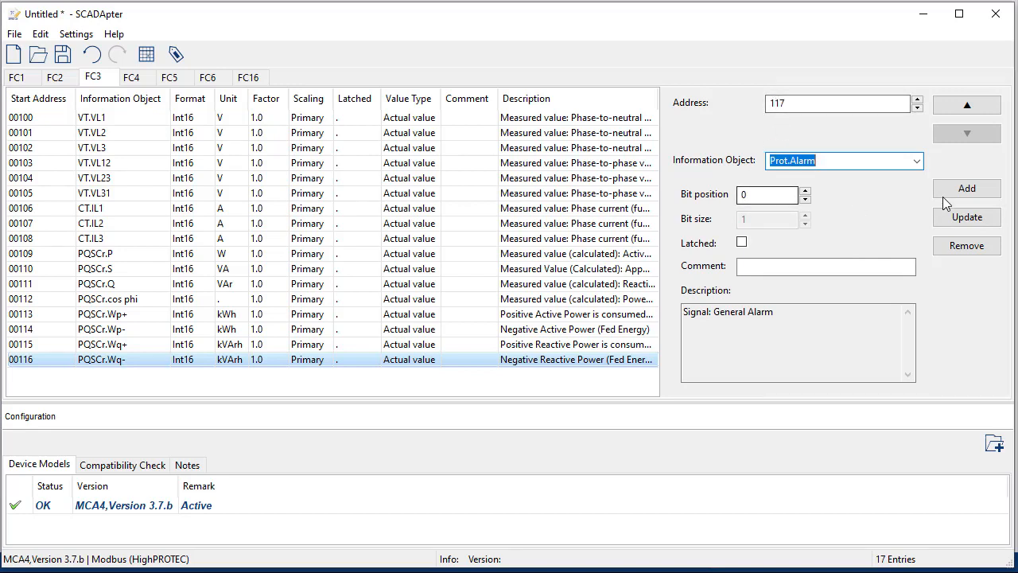
left_click(823, 266)
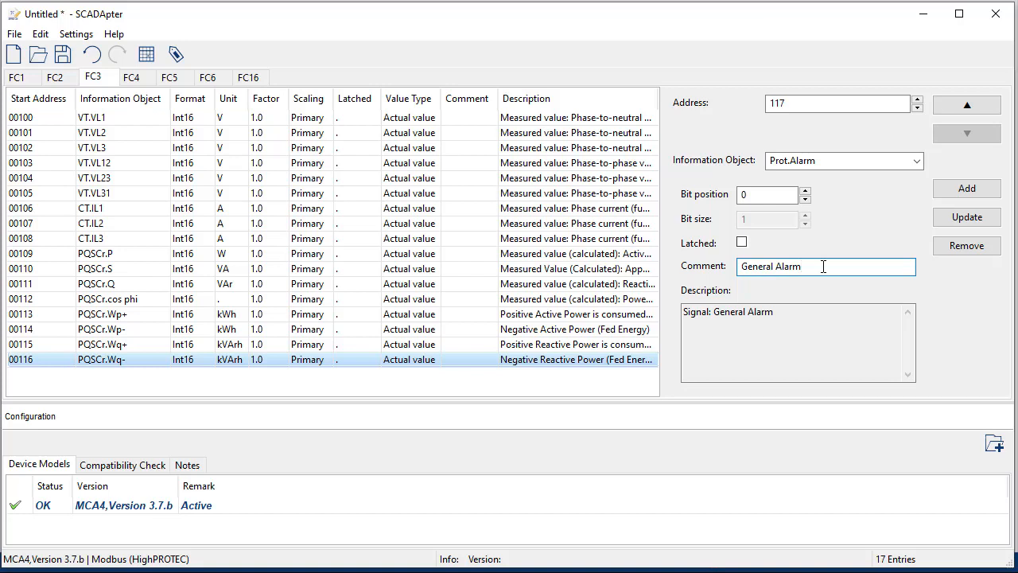
left_click(962, 190)
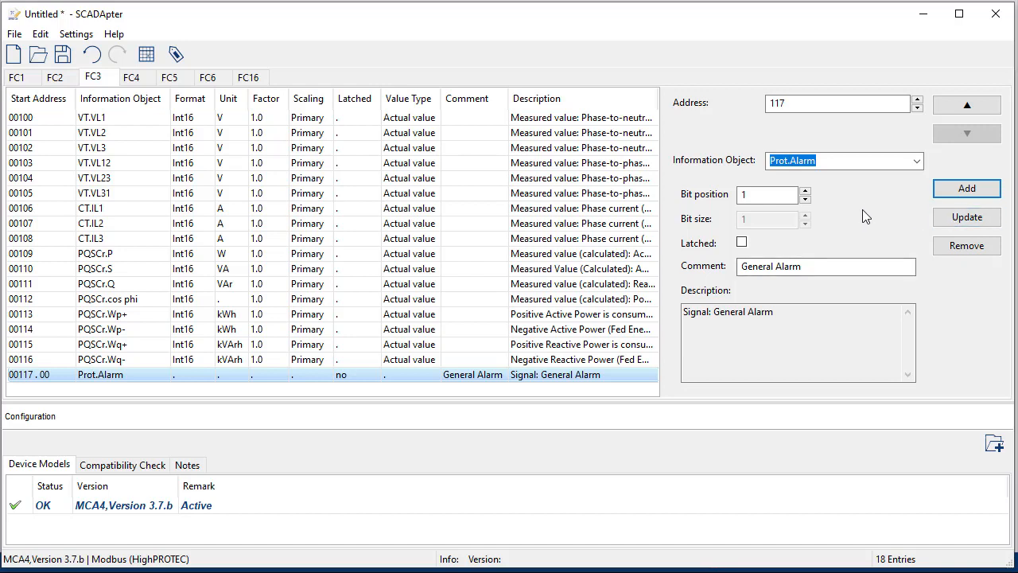
left_click(916, 161)
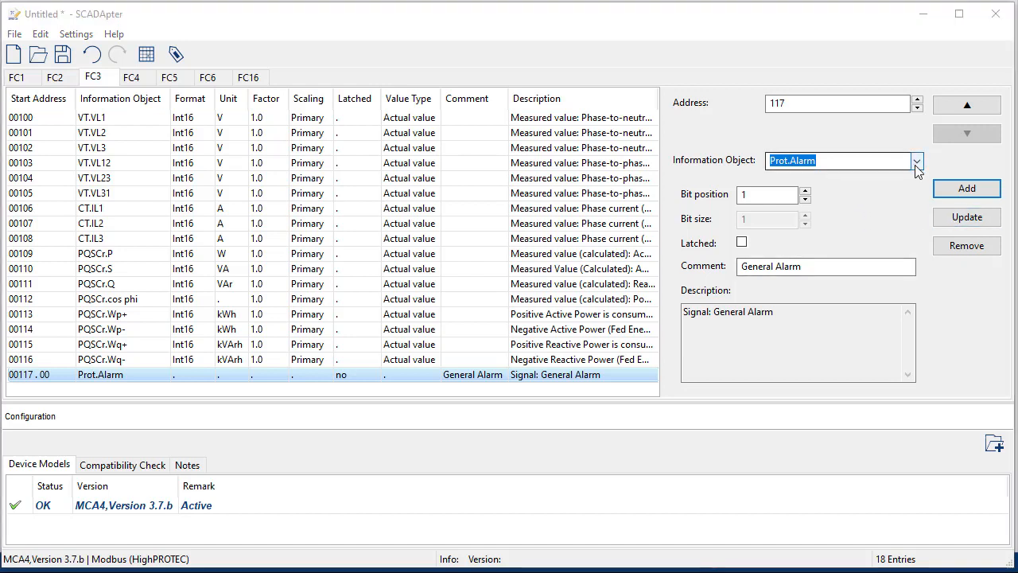
Step: Add Prot.Trip from Status Display > Trips as bit 1 of register 117
left_click(793, 238)
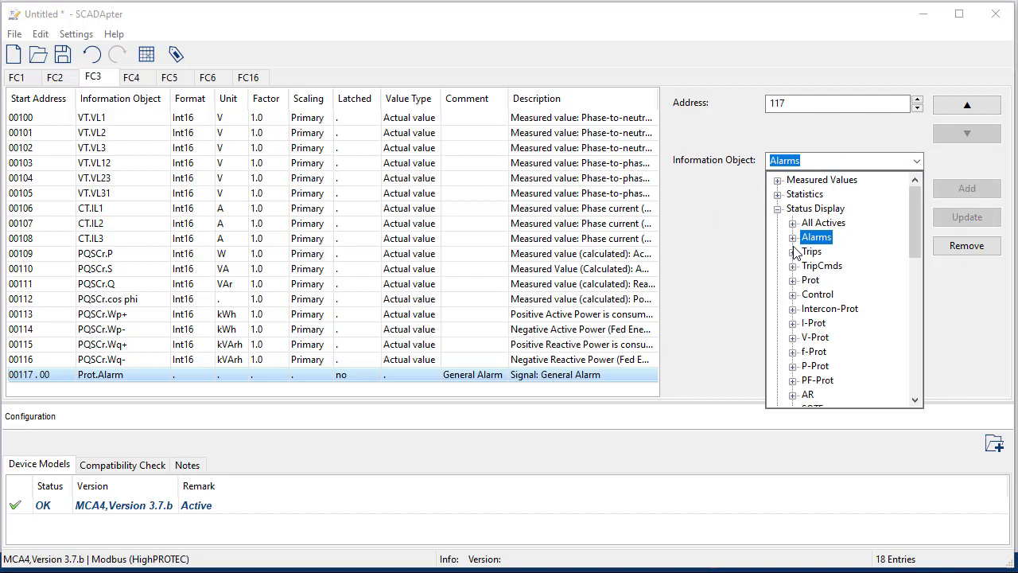
left_click(793, 252)
left_click(832, 197)
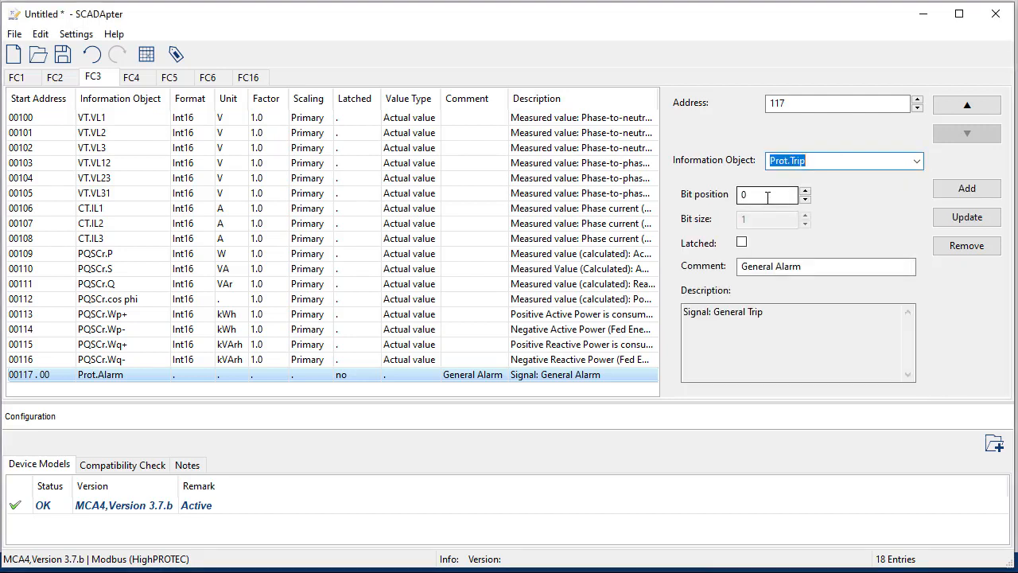
left_click_drag(767, 197, 739, 197)
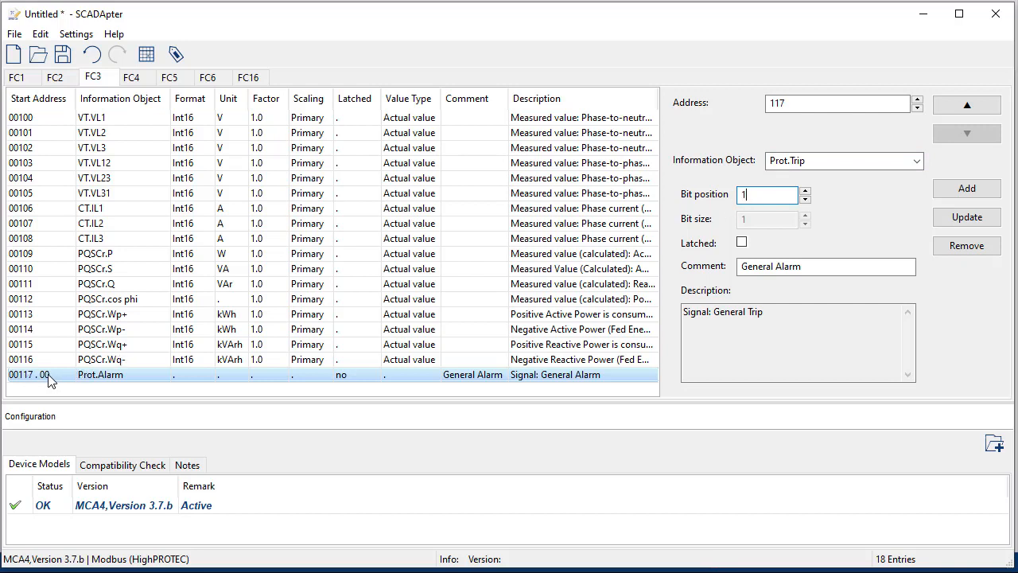
type("1")
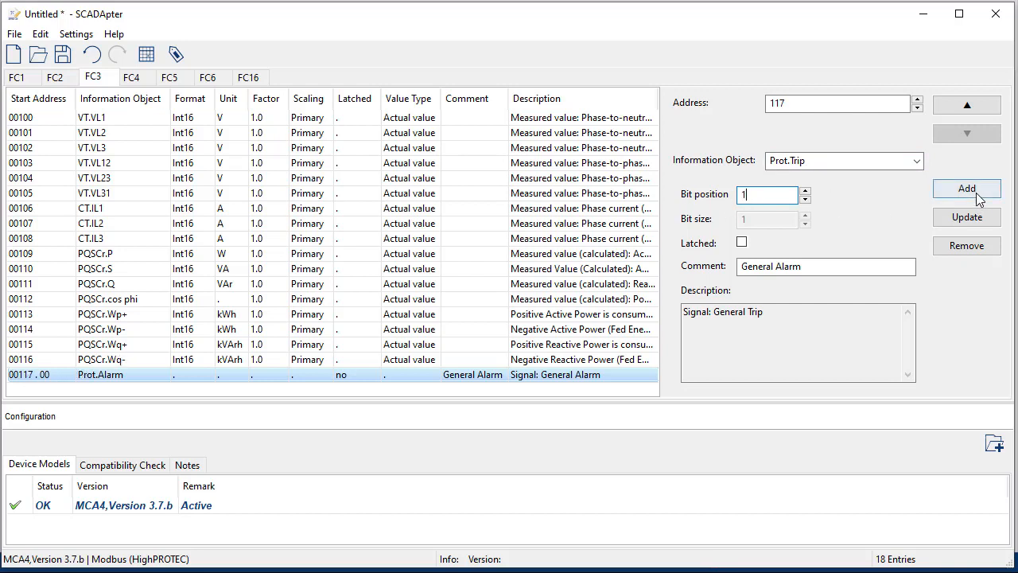
left_click(974, 190)
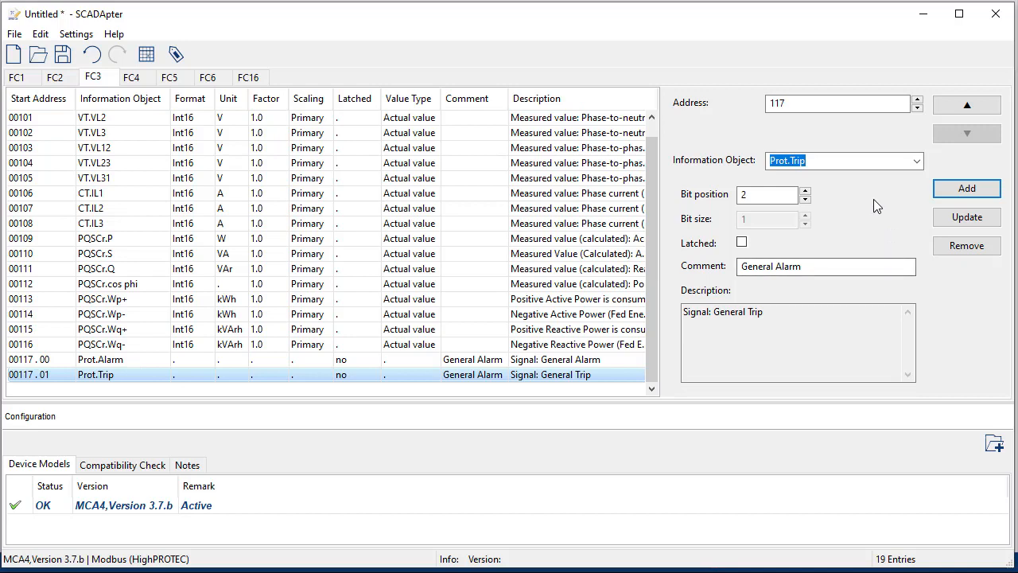
Step: Add SG[1].Pos ON from Status Display > Control > SG[1] as register bit 00117.02
left_click(916, 161)
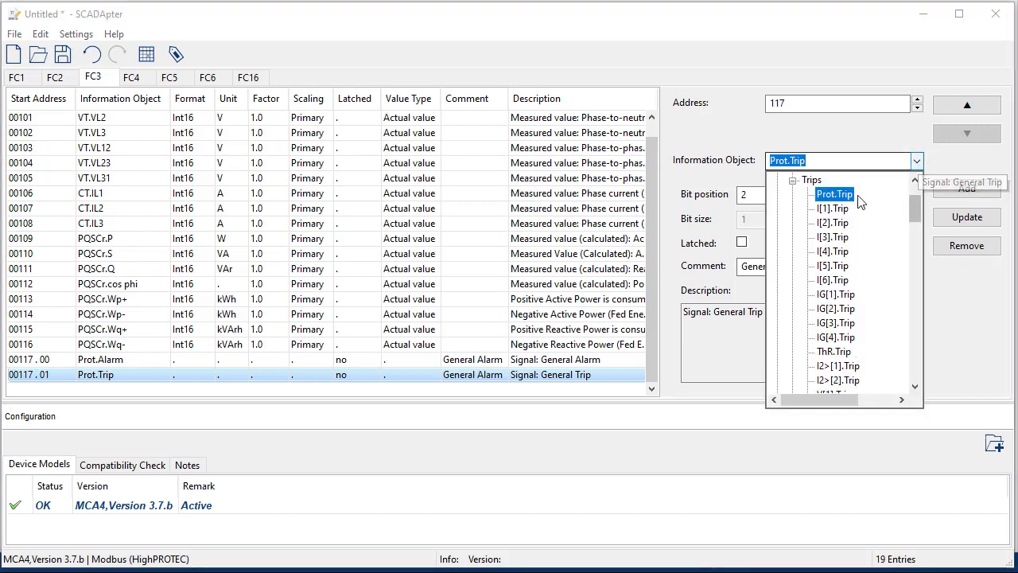
left_click(793, 182)
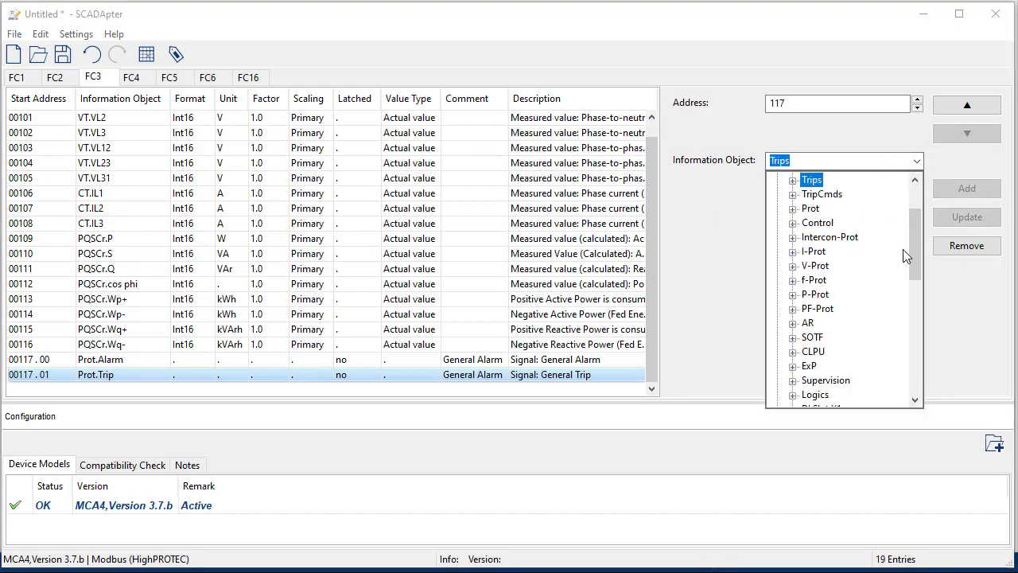
left_click_drag(913, 244, 899, 269)
scroll(901, 239, "up", 1)
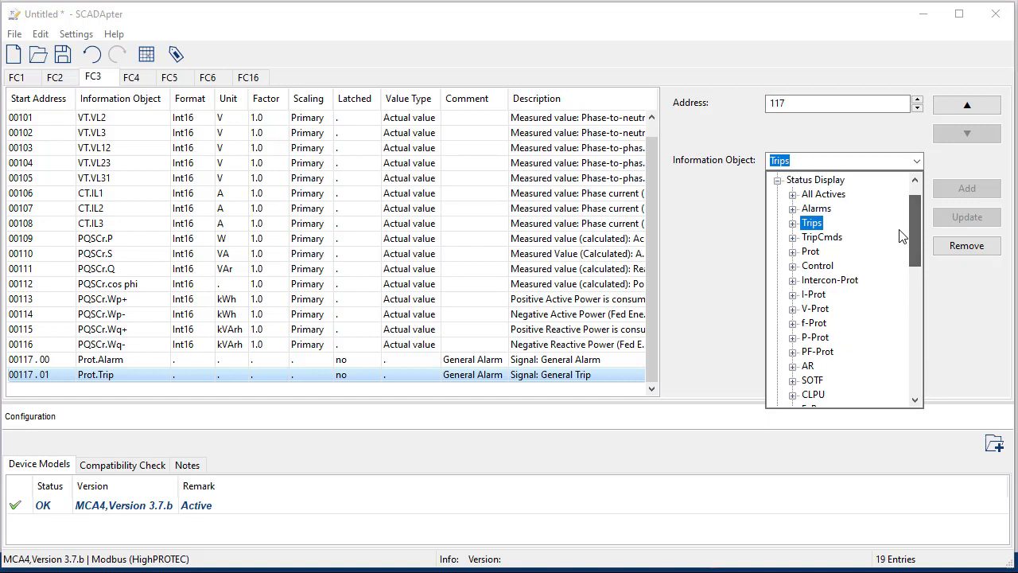
left_click(793, 266)
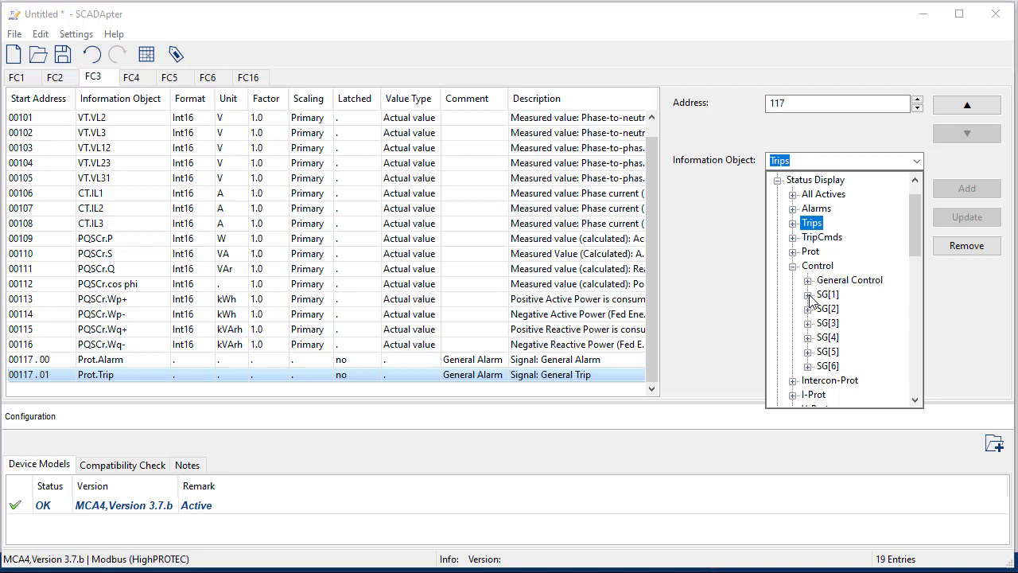
left_click(807, 295)
left_click_drag(835, 409, 862, 412)
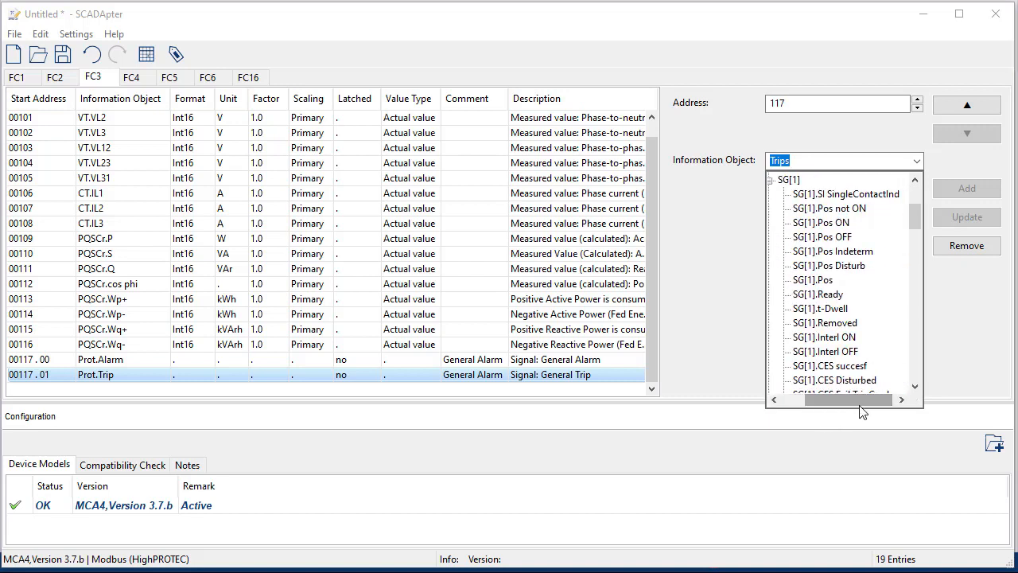
left_click(823, 223)
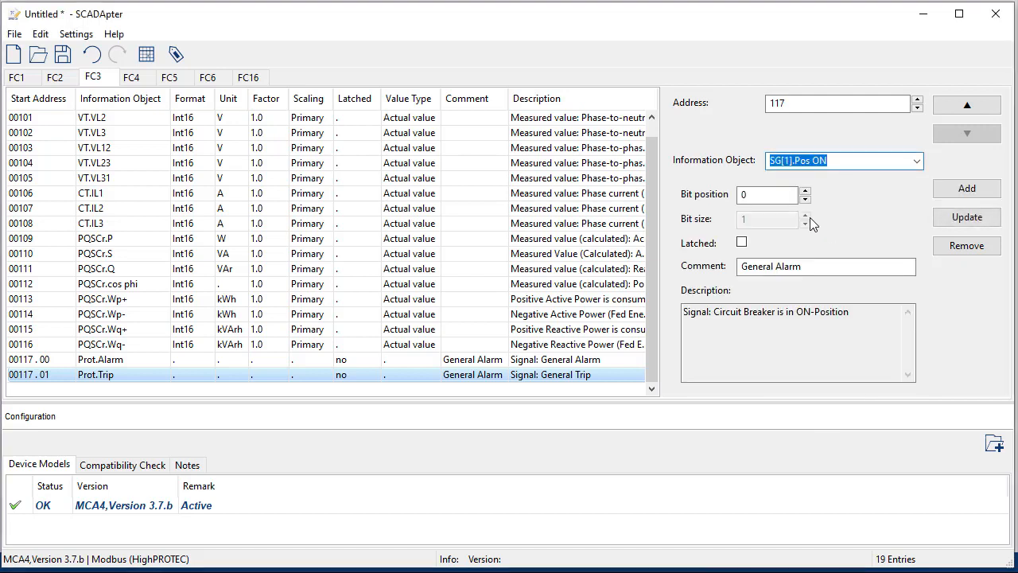
left_click(967, 190)
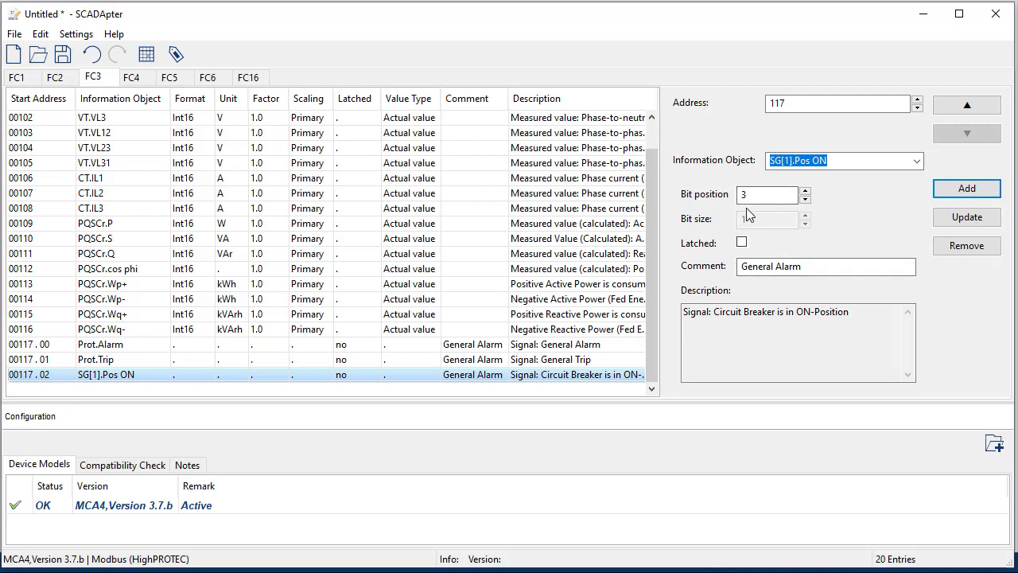
Step: Add SG[1].Pos OFF at 00117.03 and SG[1].Pos Disturb at 00117.04
left_click(917, 161)
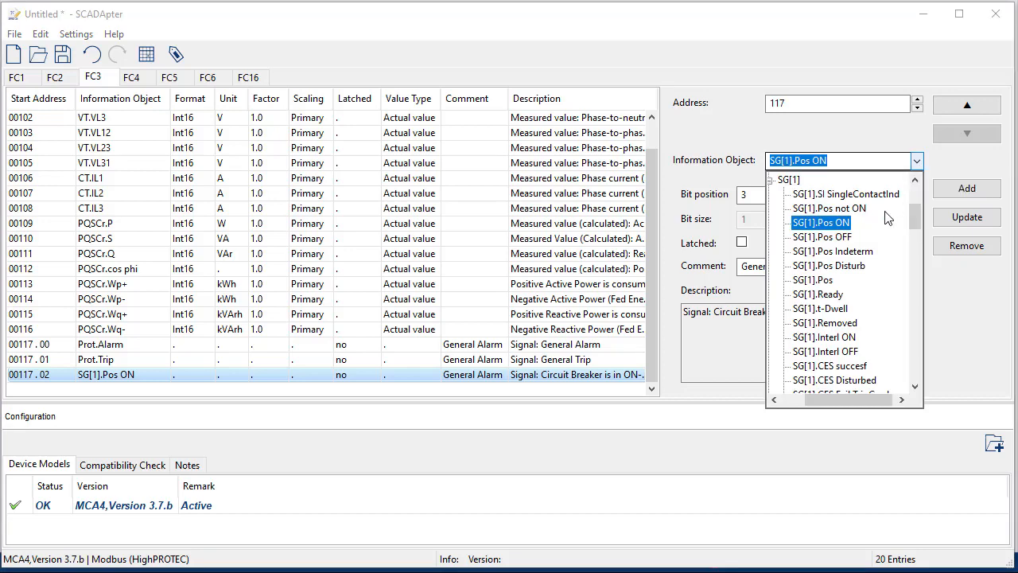
left_click(848, 229)
left_click(962, 192)
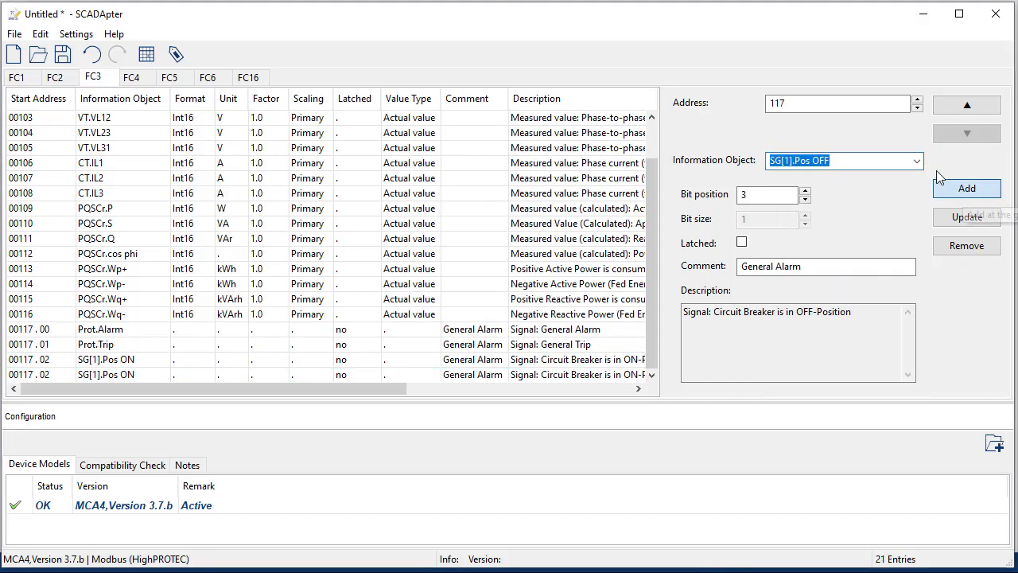
left_click(917, 162)
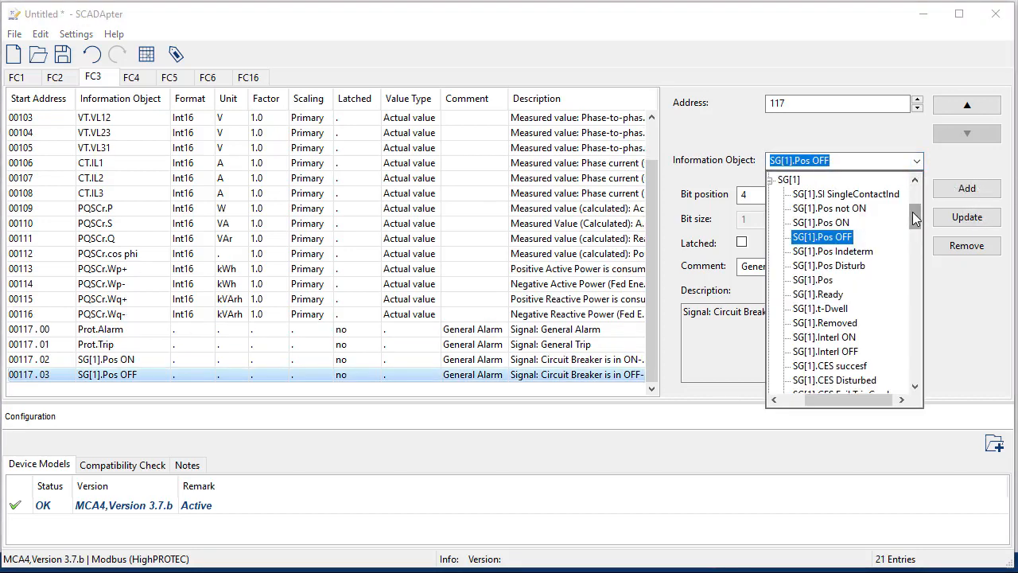
mouse_move(913, 212)
left_mouse_down()
mouse_move(902, 300)
mouse_move(907, 202)
mouse_move(908, 213)
left_mouse_up()
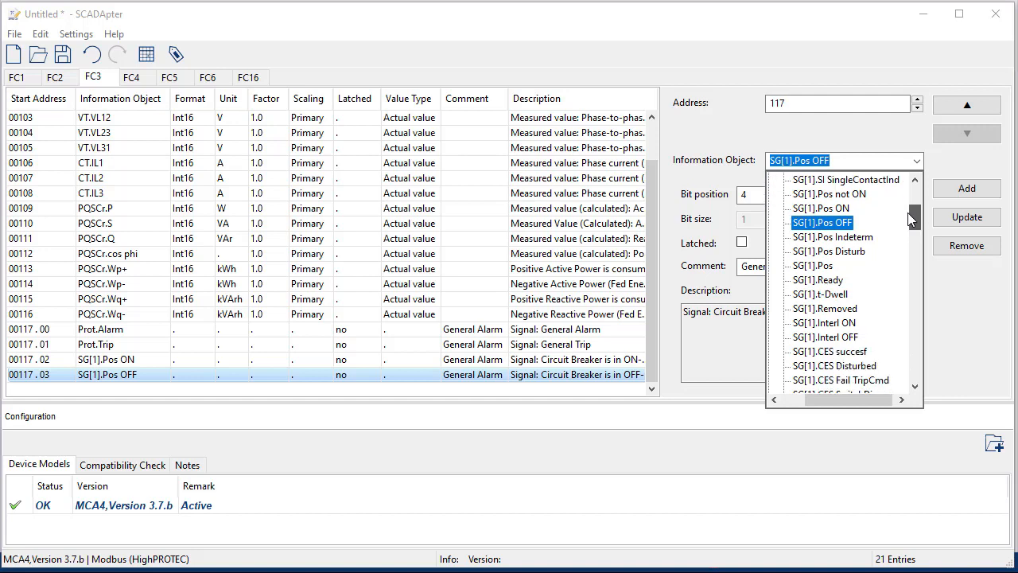
left_click(831, 251)
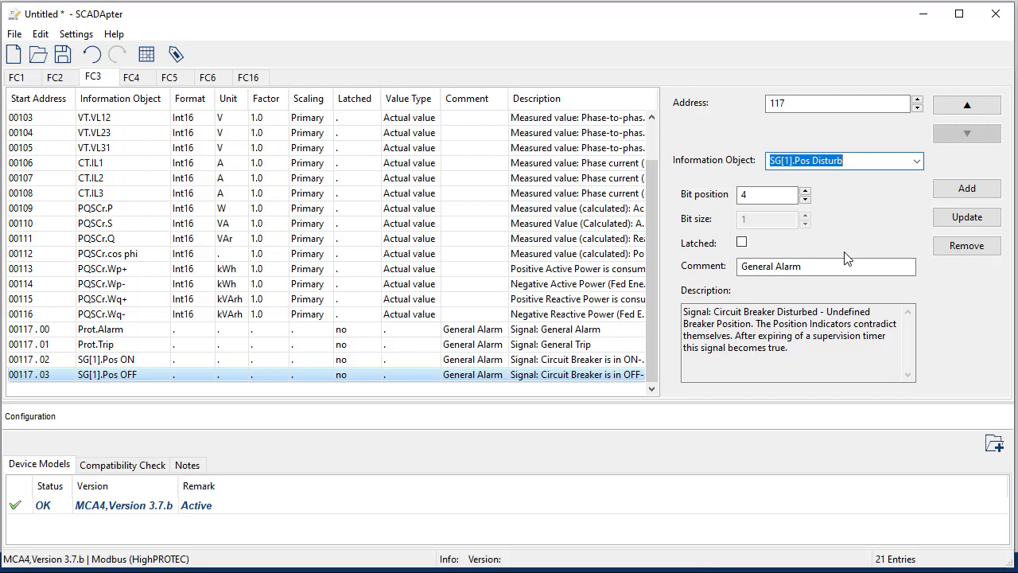
left_click(959, 189)
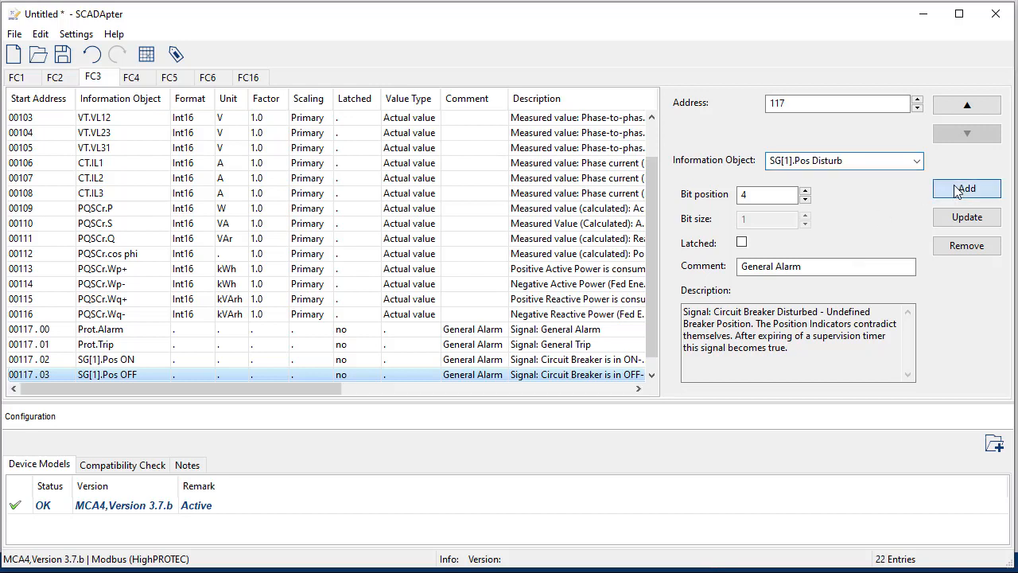
left_click(916, 161)
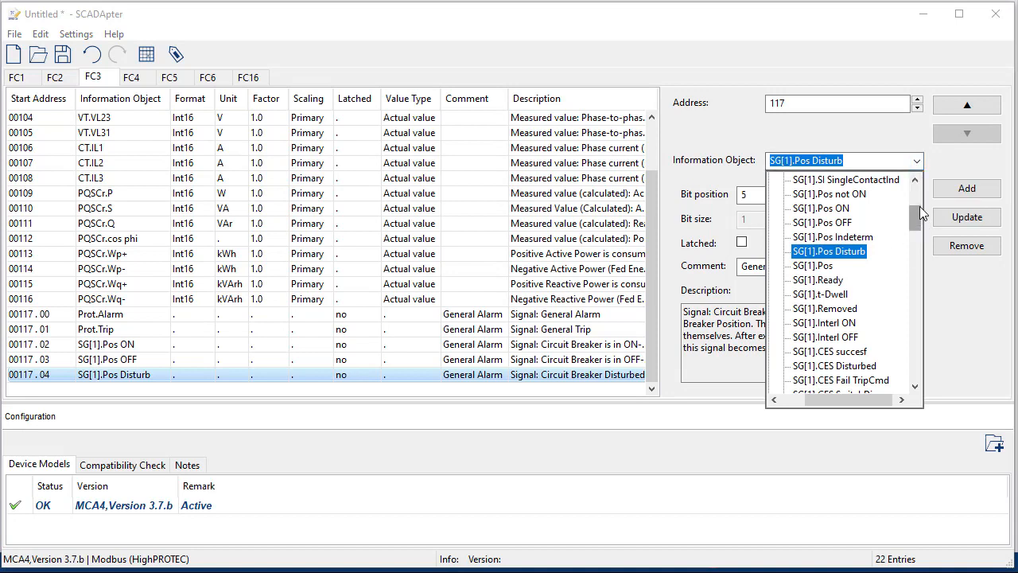
Step: Collapse the SG[1], Control and Status Display groups in the Information Object list
left_click_drag(919, 208, 916, 189)
left_click_drag(810, 399, 783, 402)
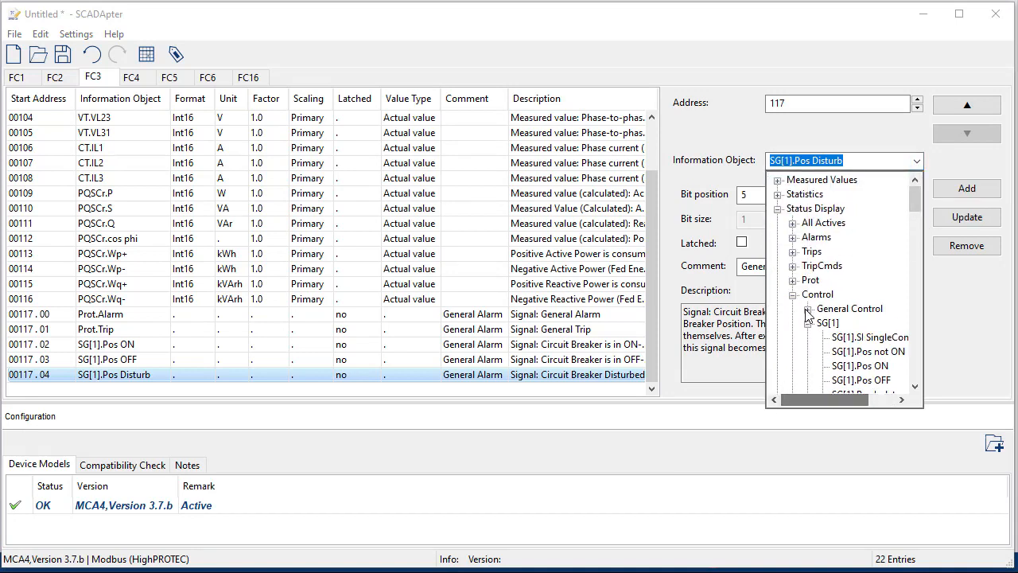
left_click(807, 323)
left_click(792, 296)
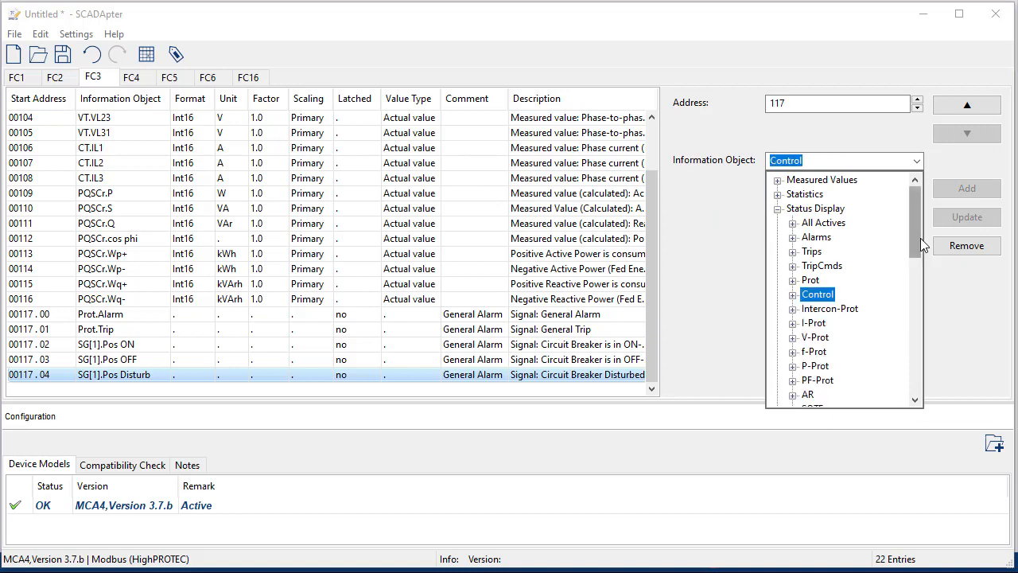
left_click_drag(920, 238, 919, 258)
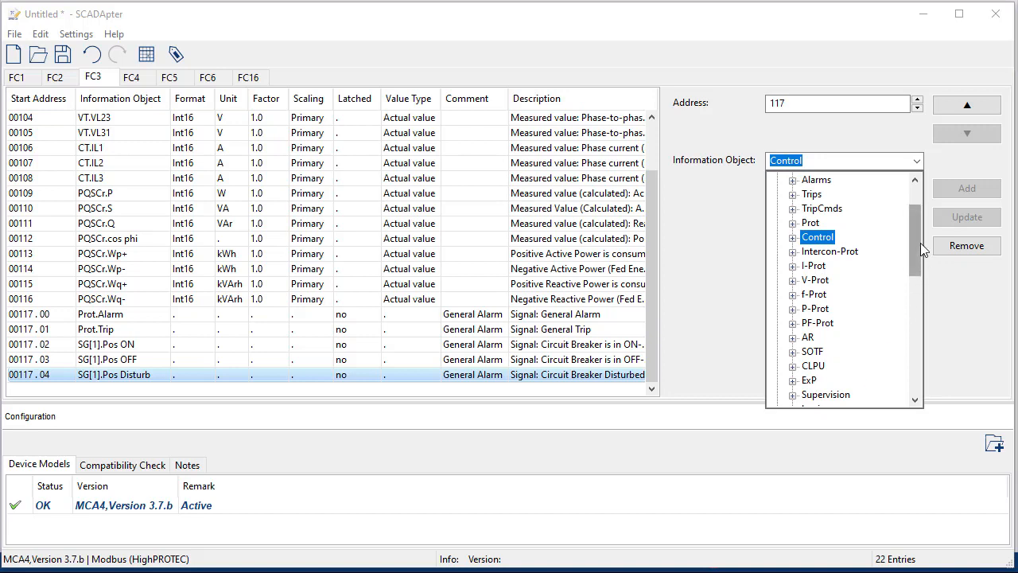
left_click_drag(919, 240, 914, 213)
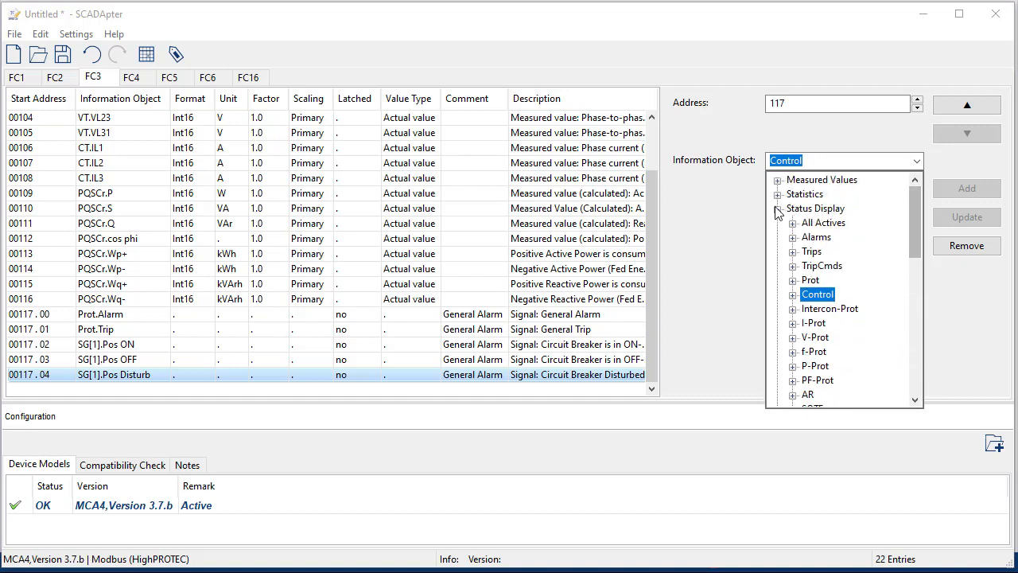
left_click(778, 209)
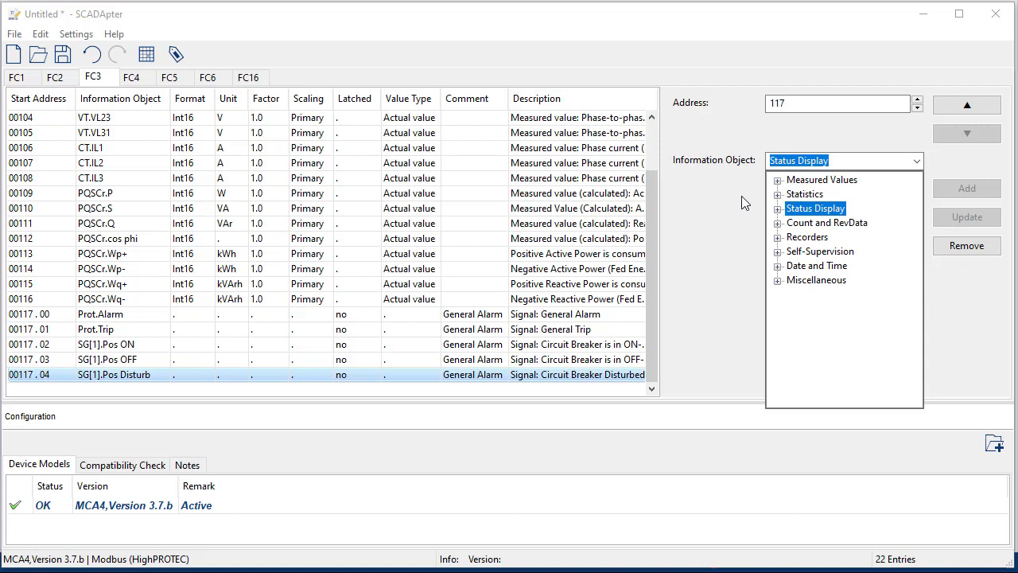
Step: Add SSV.System Error from Self-Supervision > System State at 00117.05, commented Systemerror
left_click(777, 252)
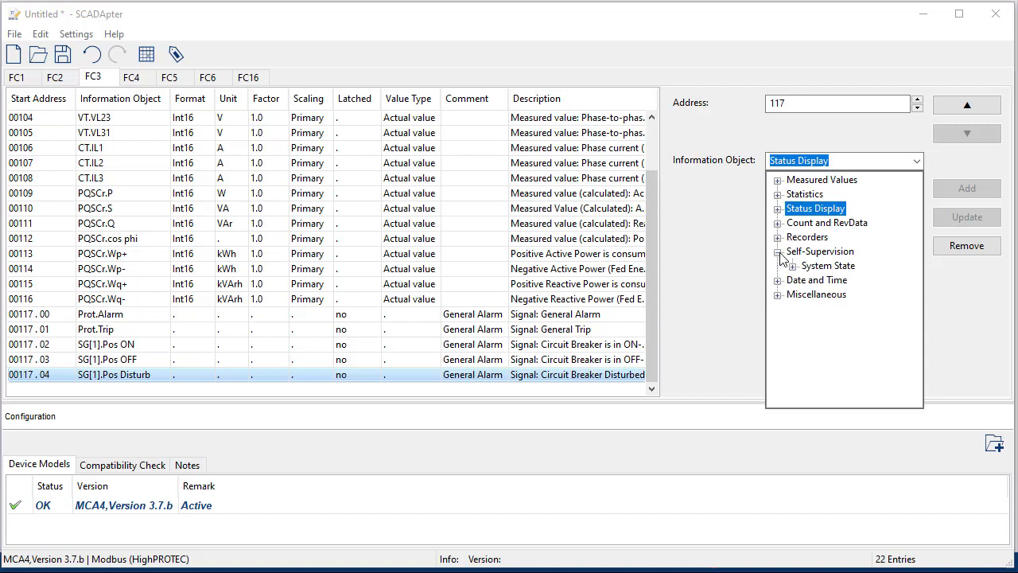
left_click(793, 266)
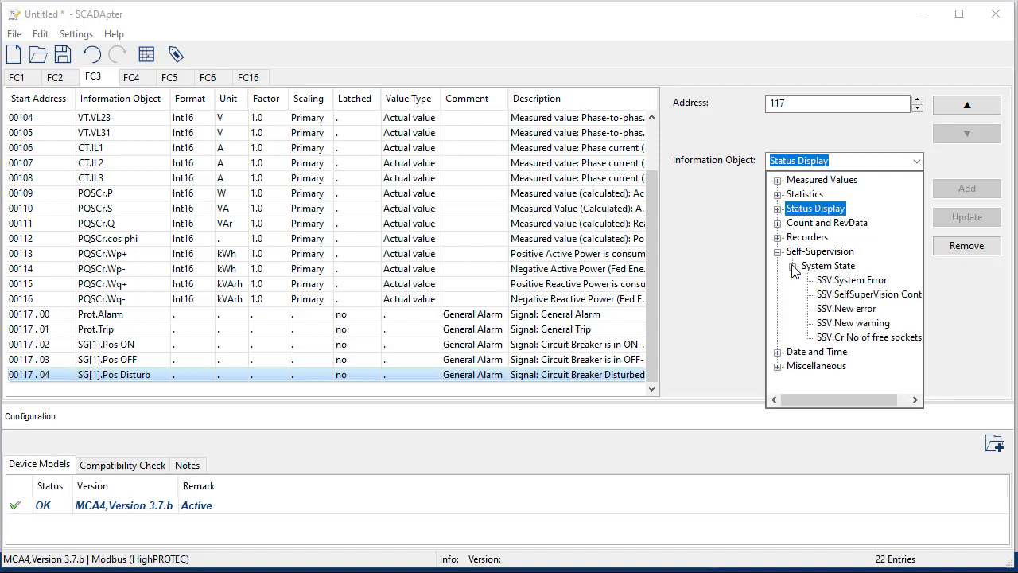
left_click(879, 283)
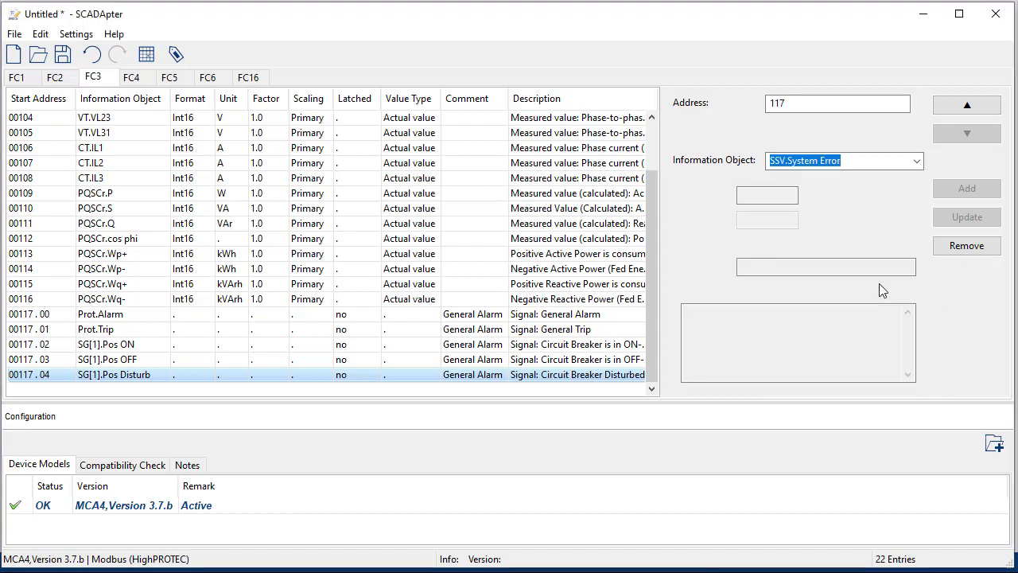
key("Tab")
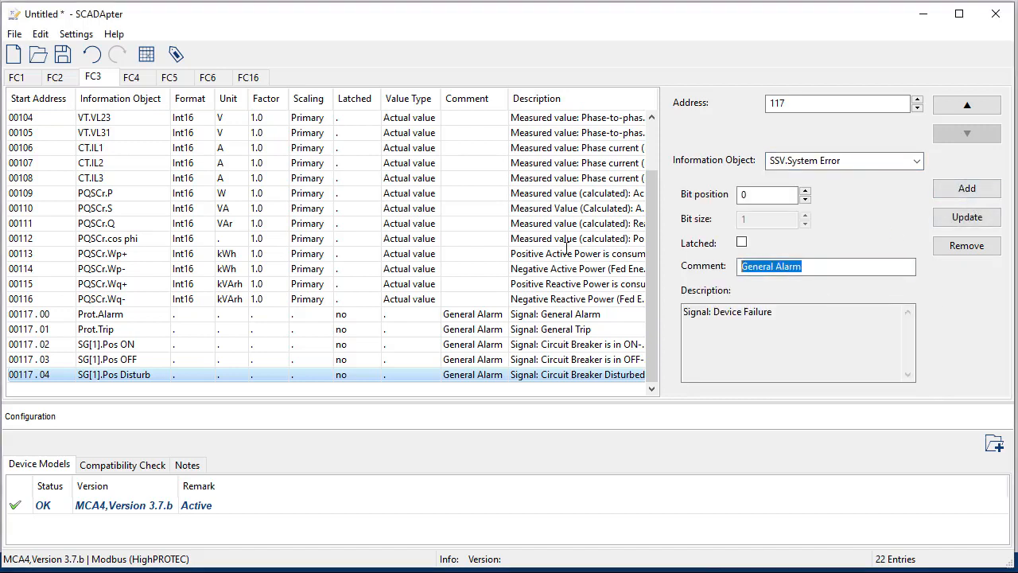
type("Syst")
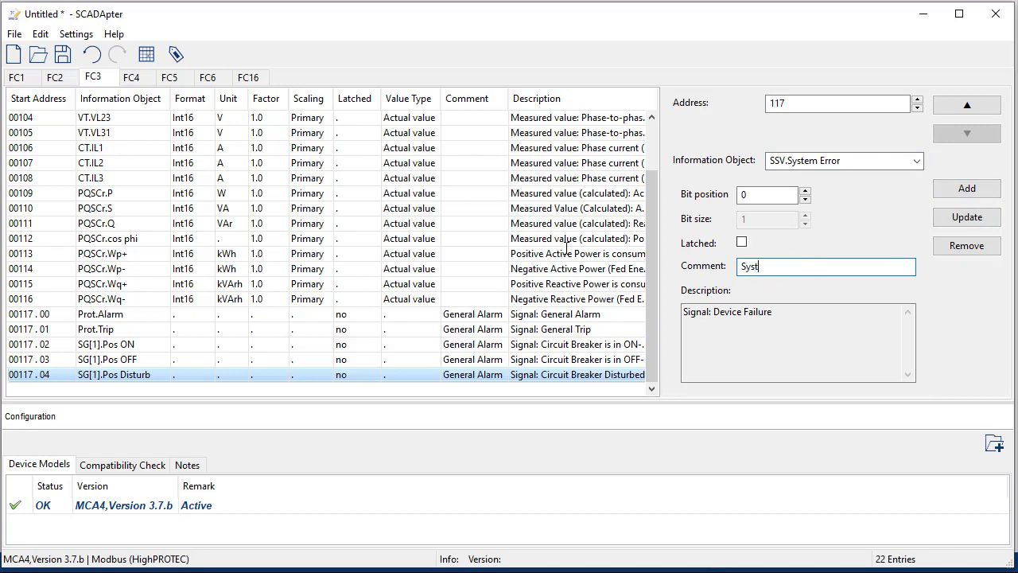
type("emerror")
left_click(959, 191)
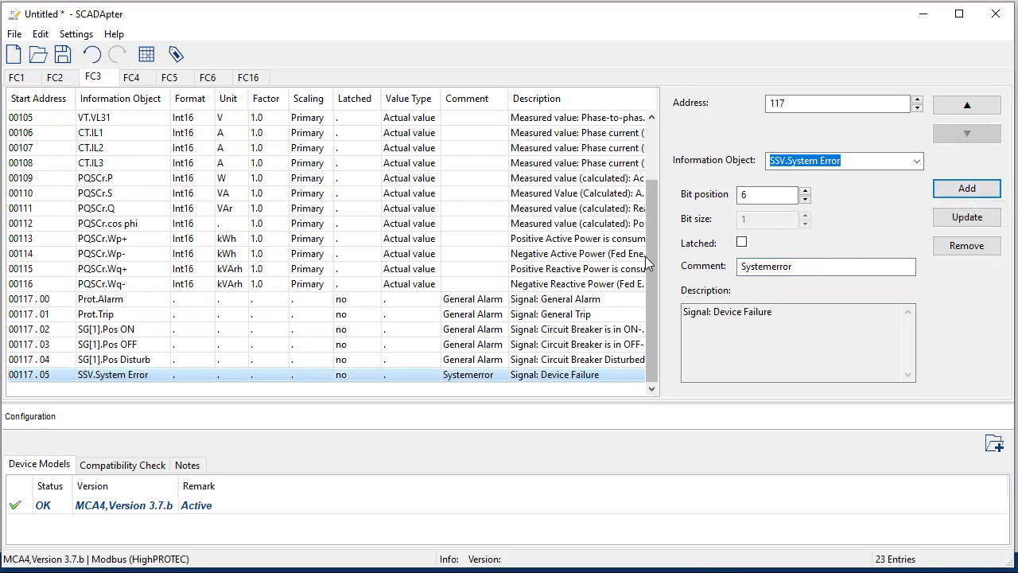
Step: Change the Prot.Trip comment to General Trip and the SG[1].Pos ON comment to SG On Pos
left_click(493, 316)
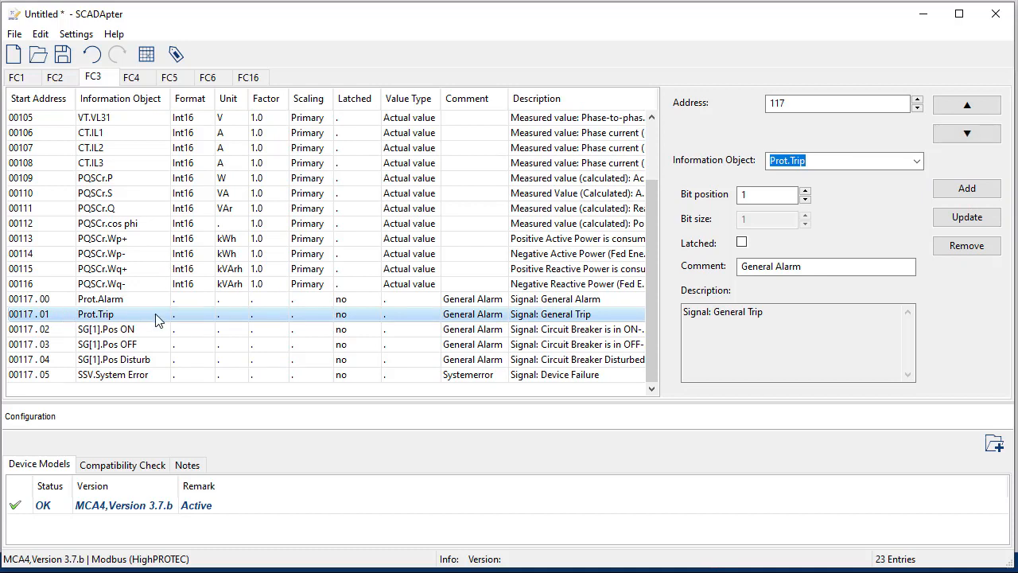
left_click_drag(802, 267, 777, 272)
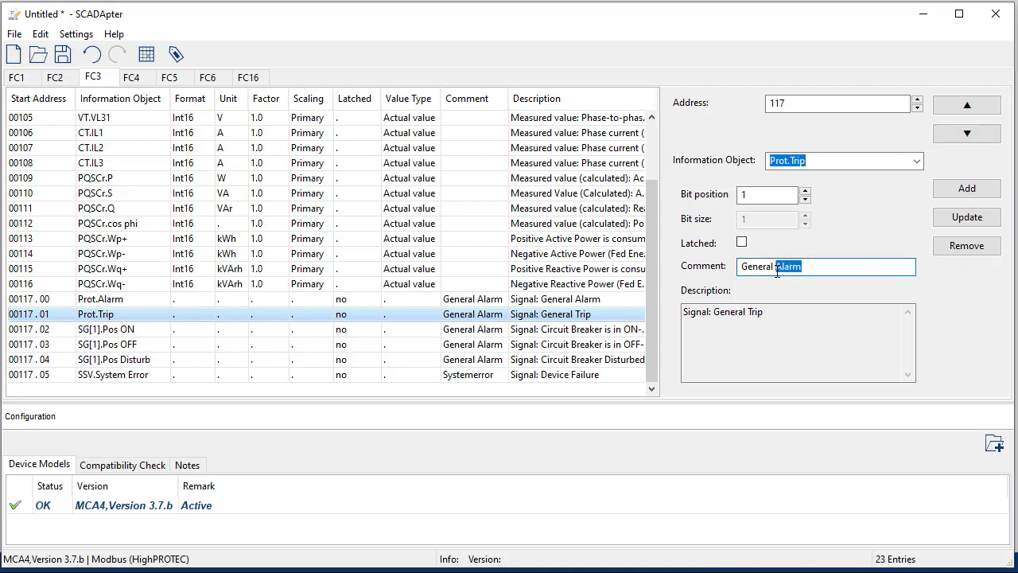
type("Trip")
left_click(966, 217)
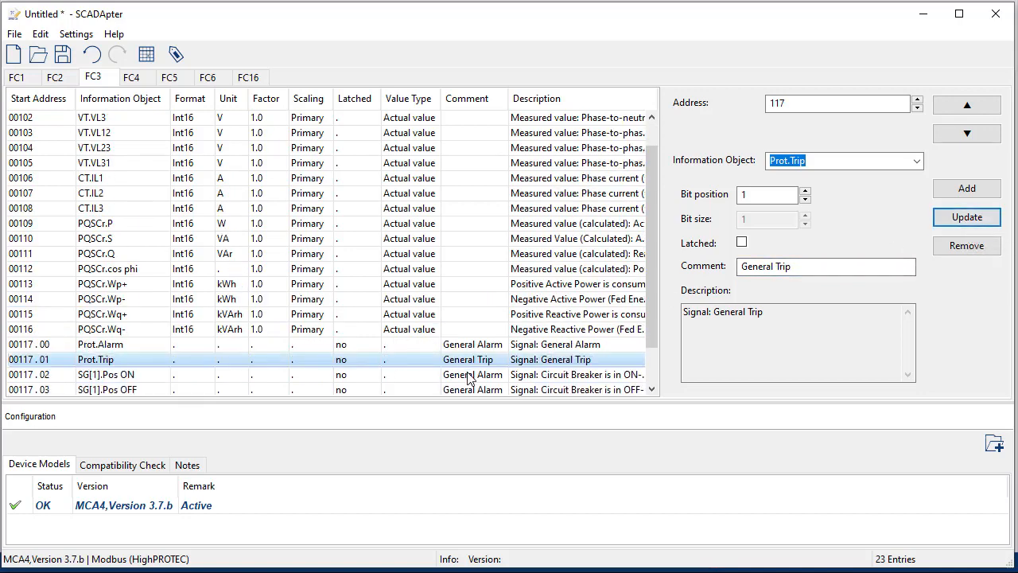
left_click(525, 374)
left_click_drag(833, 264, 636, 249)
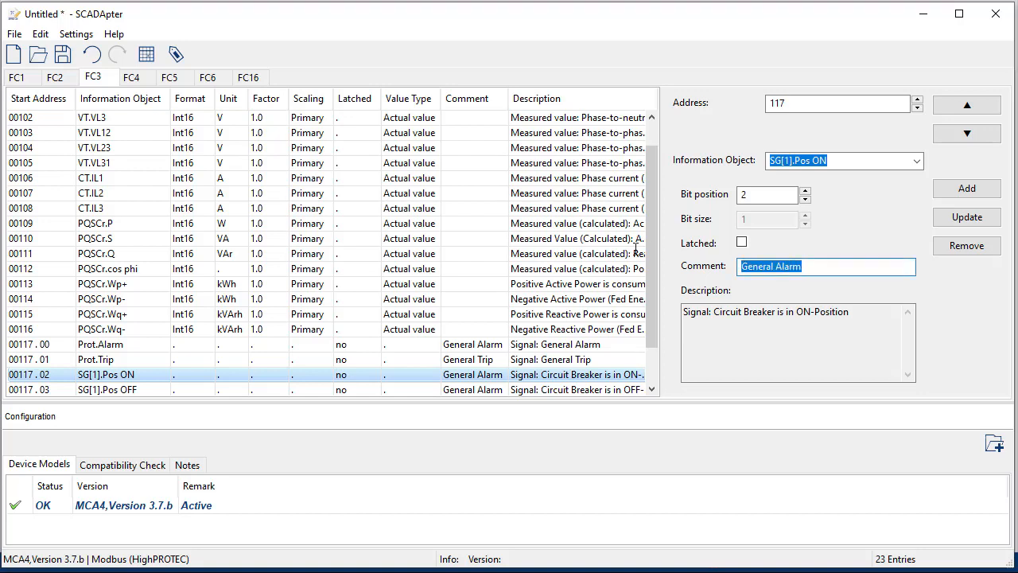
type("SG On Pos")
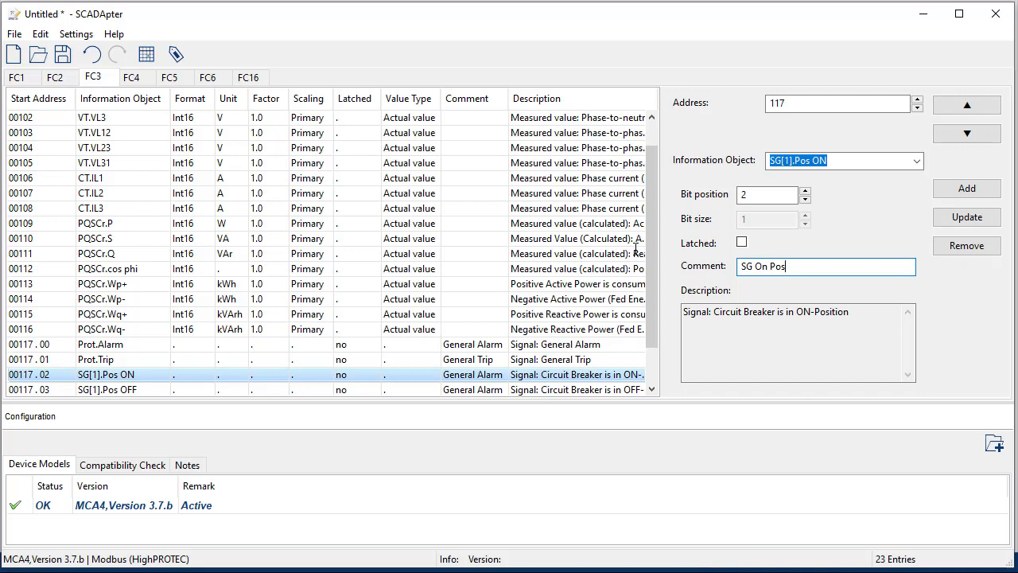
left_click(951, 219)
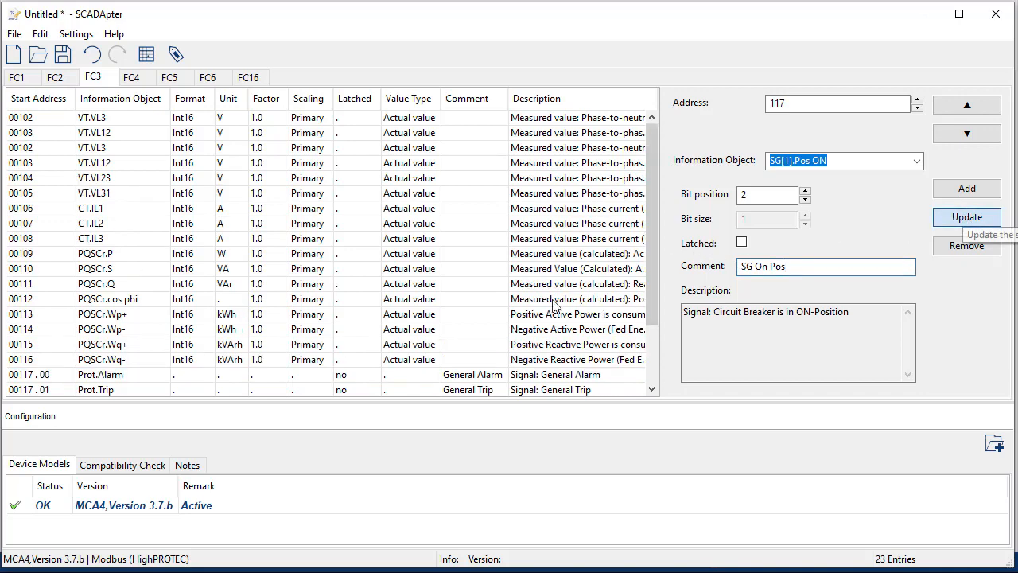
Step: Change the SG[1].Pos OFF comment to SG Off Position and the SG[1].Pos Disturb comment to SG Error
left_click(502, 375)
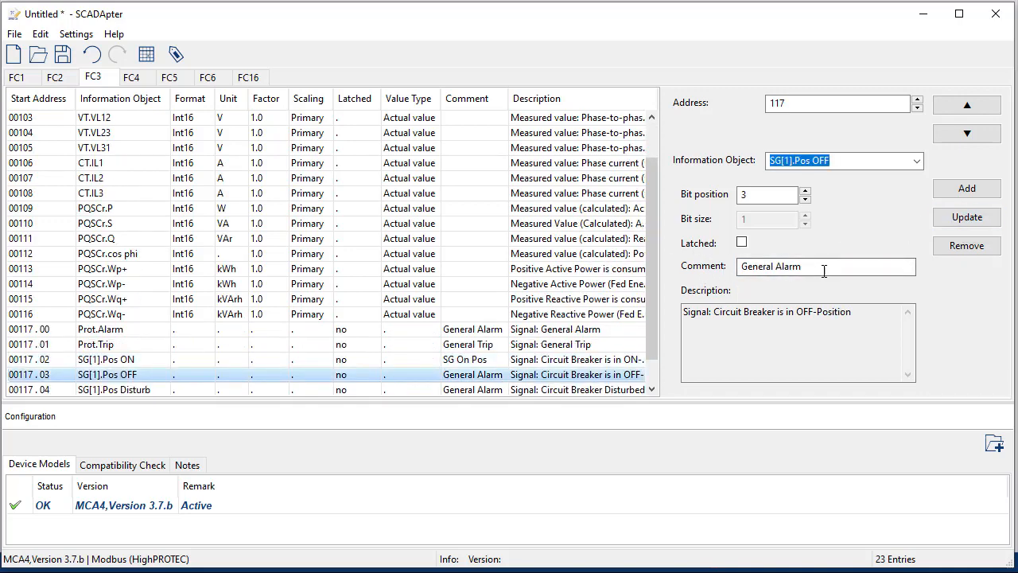
left_click_drag(803, 266, 738, 268)
type("SG Off Position")
left_click(965, 216)
left_click(494, 361)
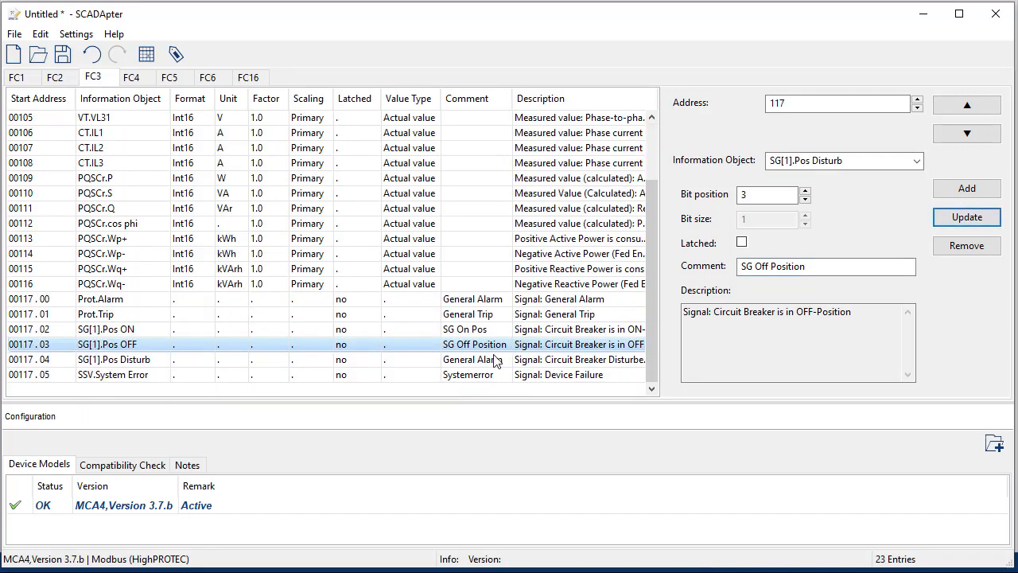
left_click(841, 269)
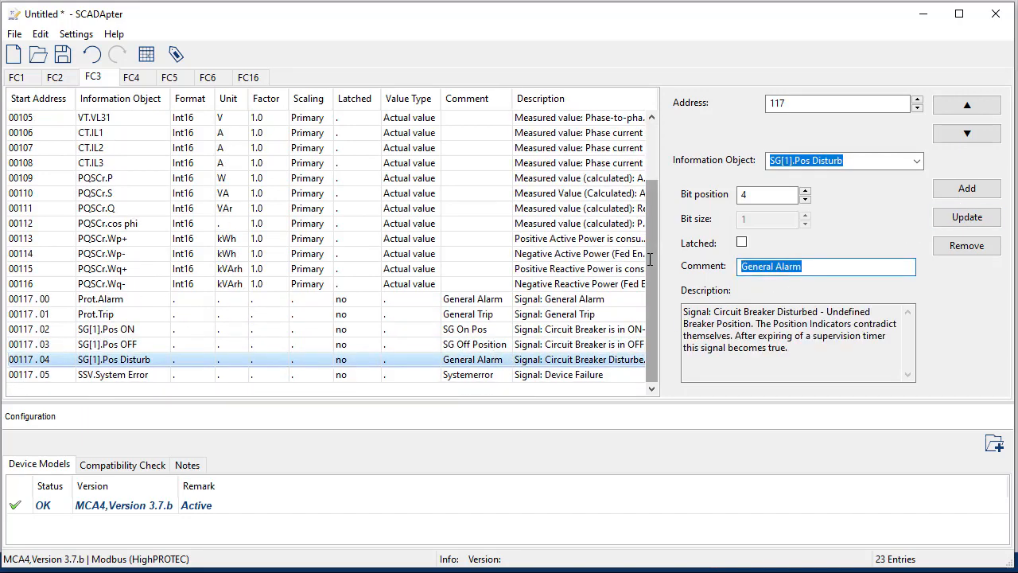
type("SG")
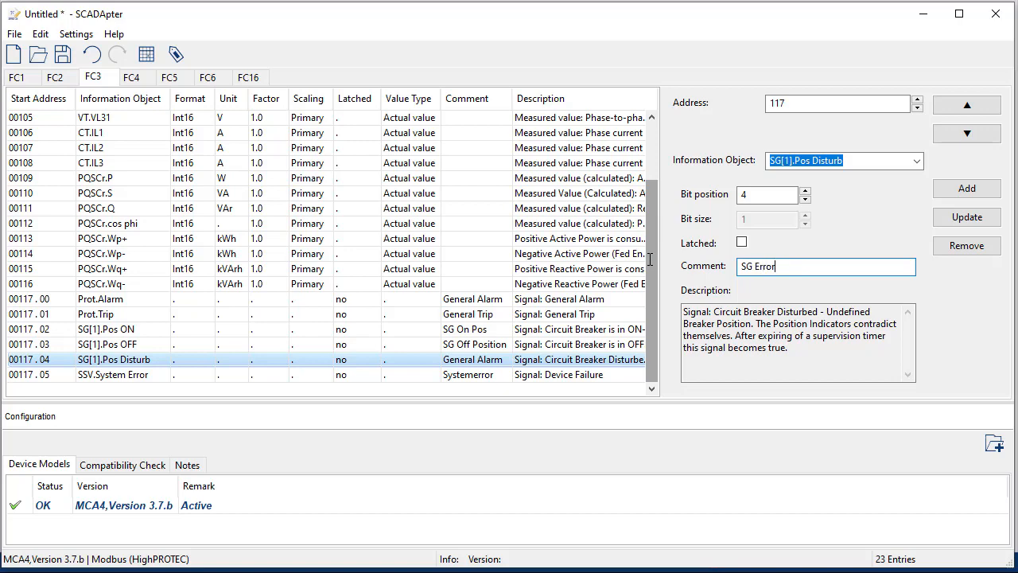
type(" Error")
left_click(965, 217)
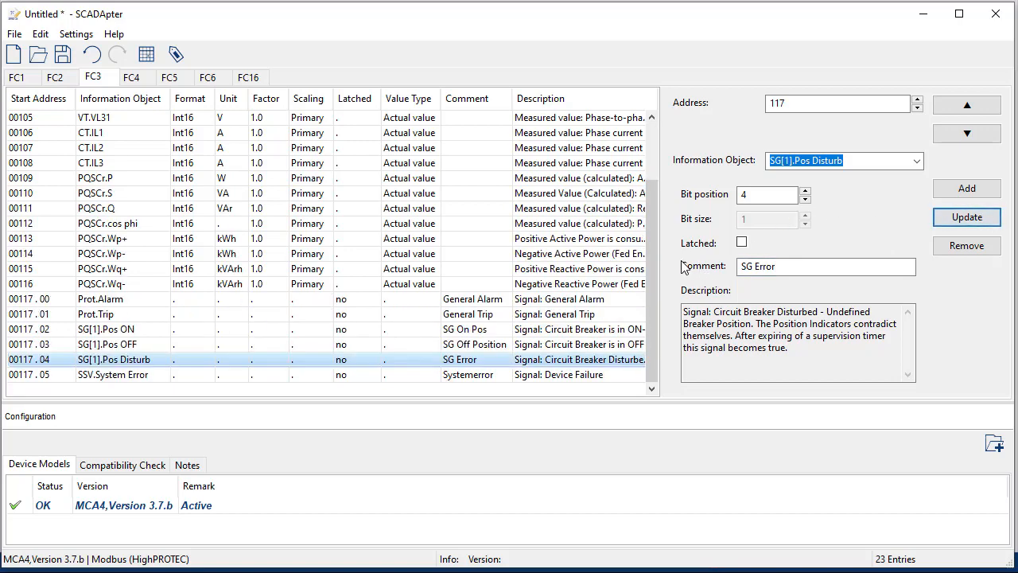
Step: Review the FC3 table, then switch to the empty FC5 command map
scroll(649, 295, "up", 1)
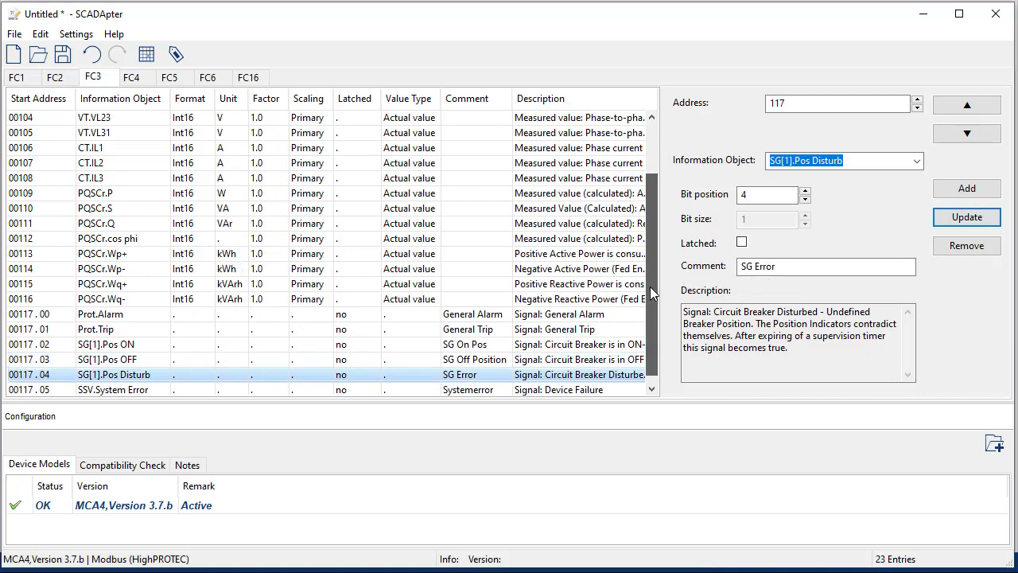
scroll(650, 295, "up", 2)
scroll(650, 294, "down", 3)
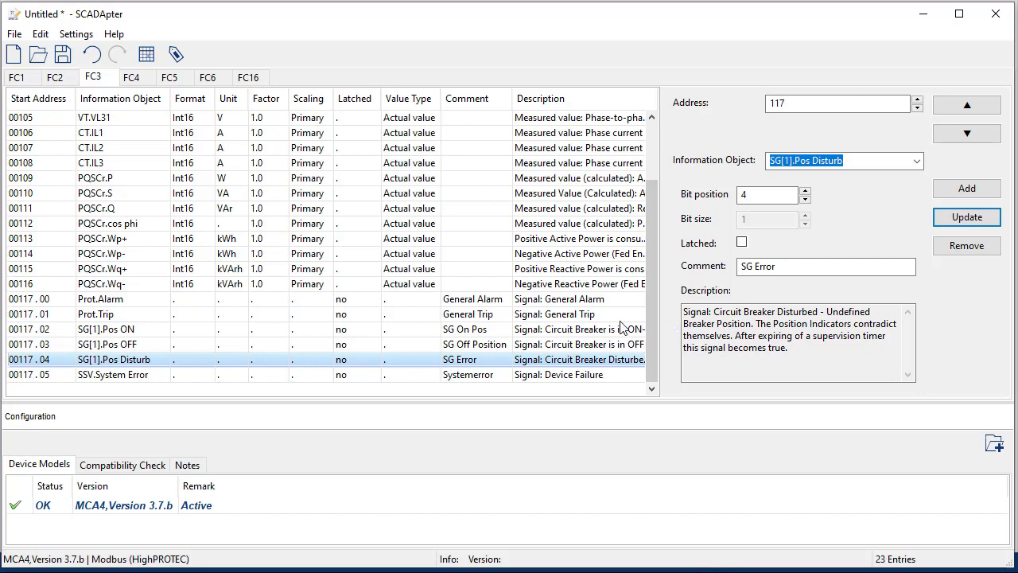
left_click(171, 78)
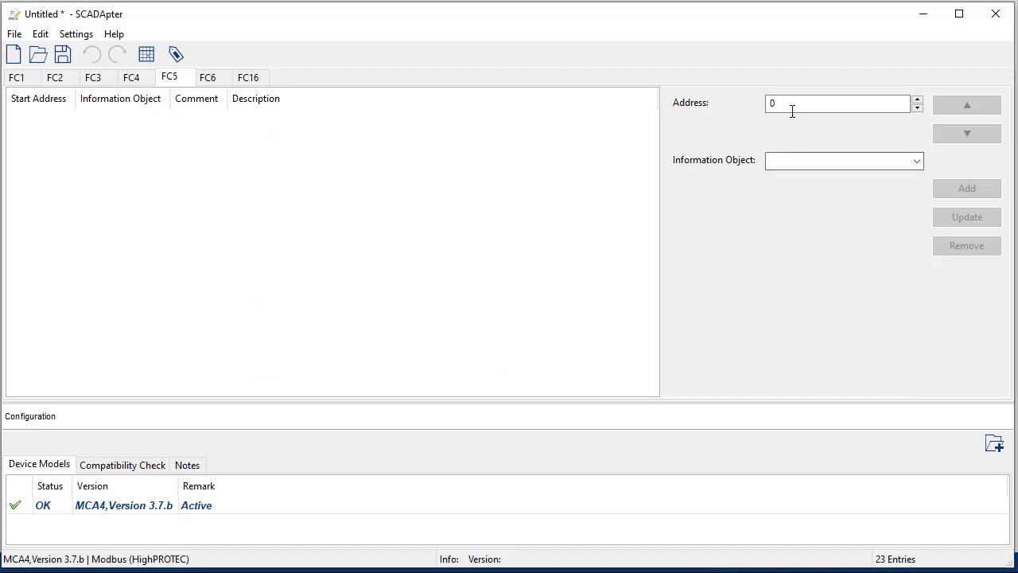
Step: Set address 200 and add Commands > Modbus.Assbl Scada Cmd 1 with comment Reset
left_click(792, 105)
double_click(792, 106)
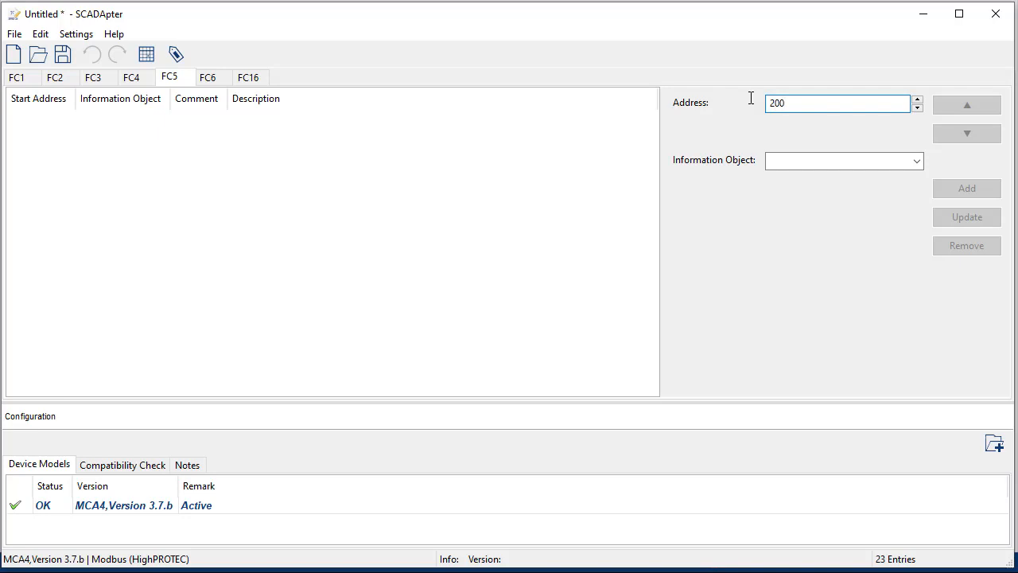
left_click(917, 163)
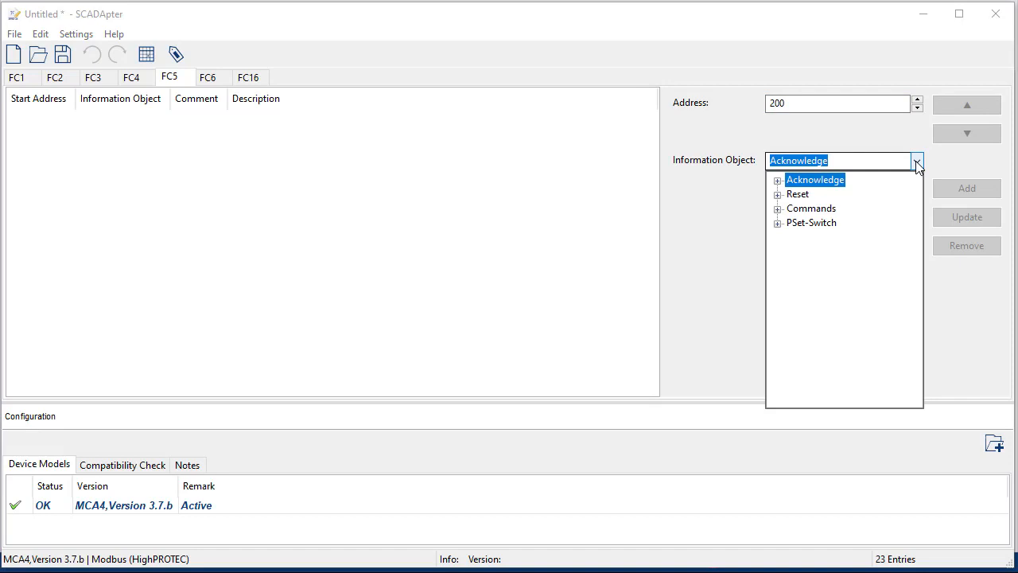
left_click(777, 209)
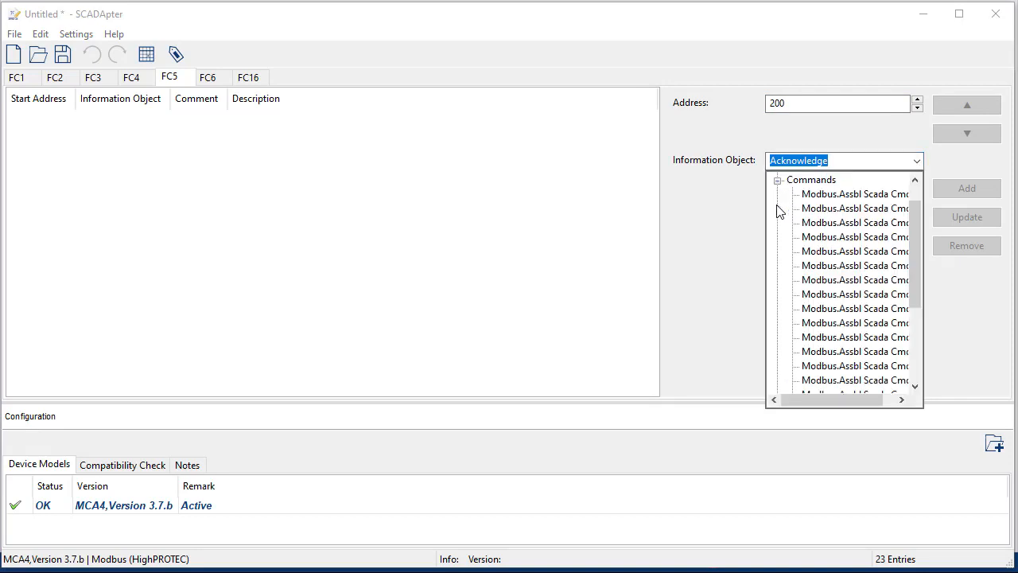
left_click_drag(824, 400, 840, 400)
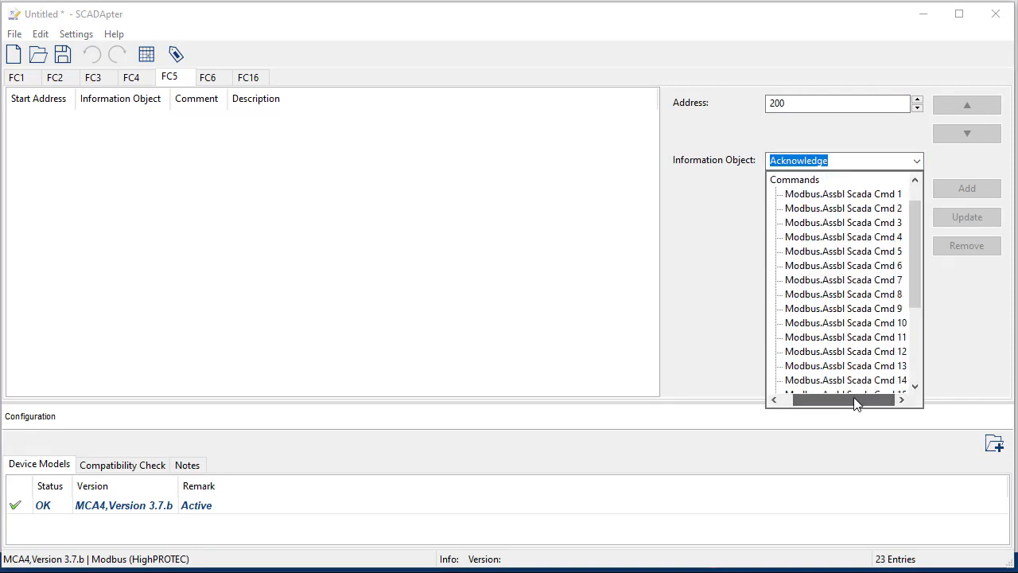
left_click(865, 194)
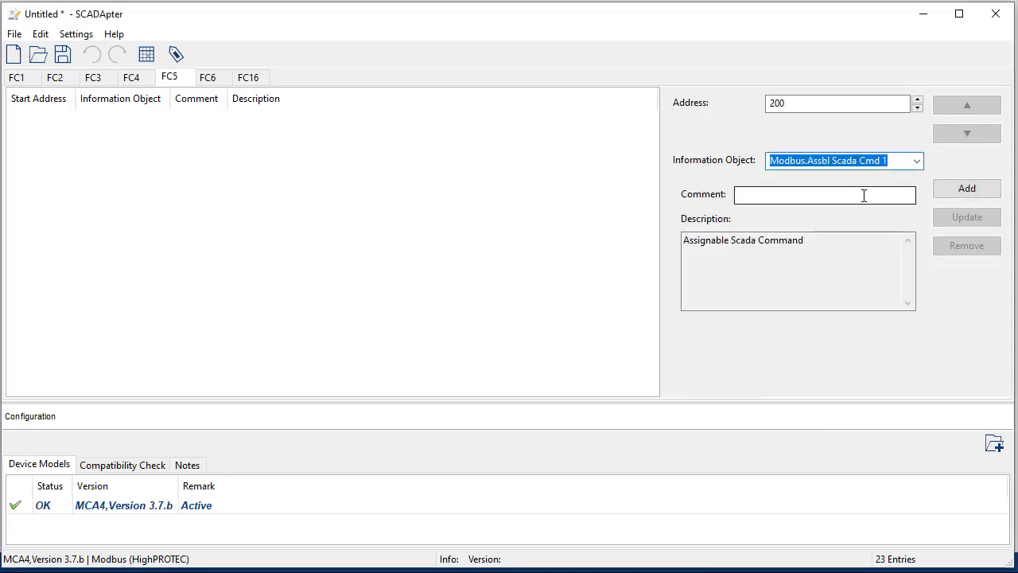
left_click(864, 196)
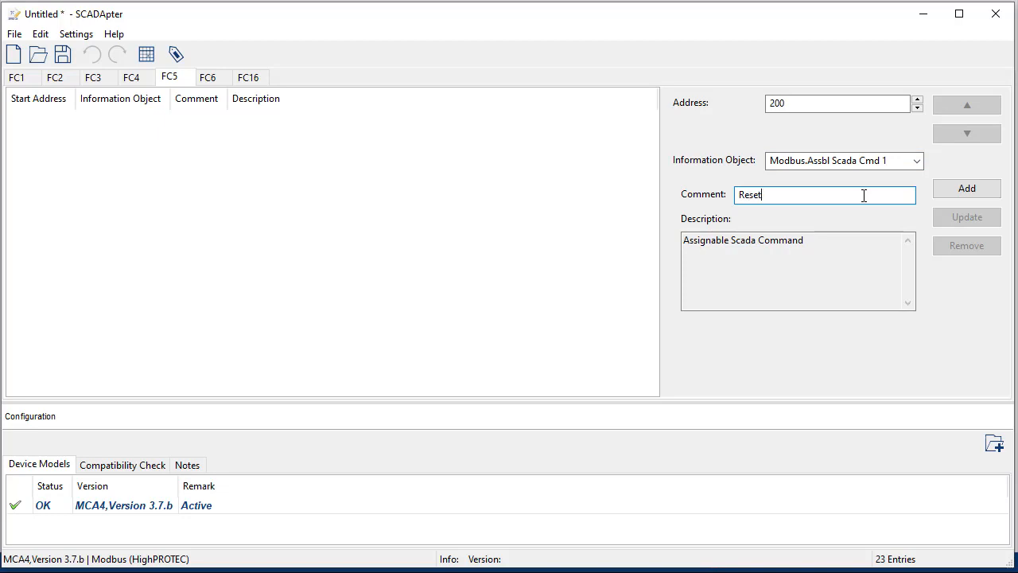
left_click(981, 189)
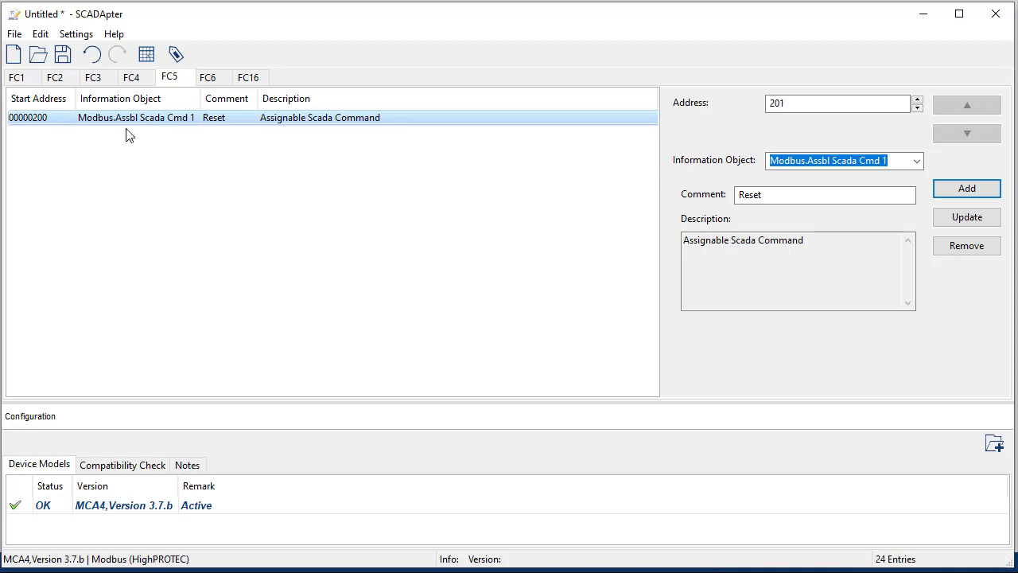
Step: Add Modbus.Assbl Scada Cmd 2 and Cmd 3 at addresses 201 and 202, commented Spare
left_click(916, 162)
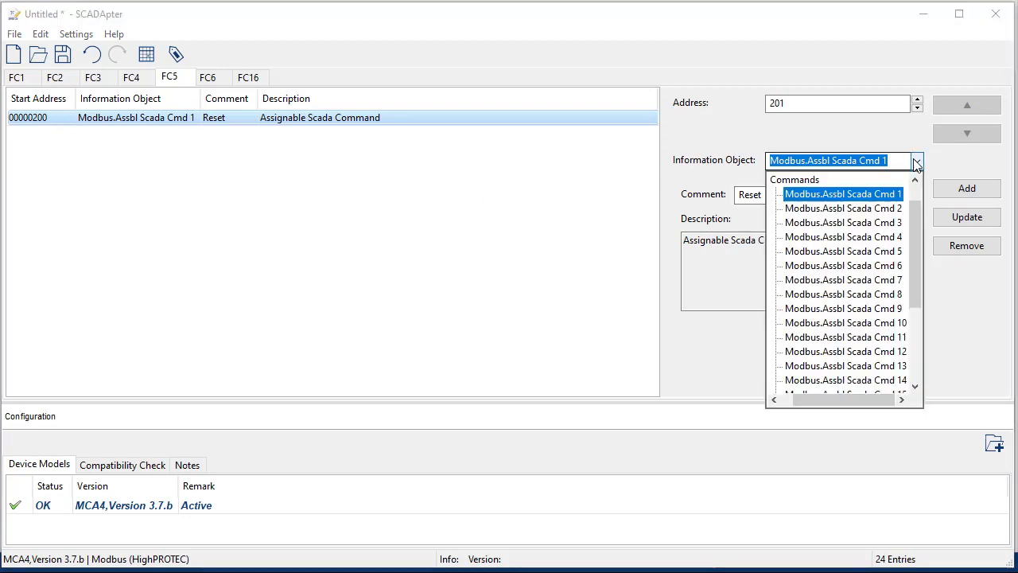
left_click(898, 208)
key("Tab")
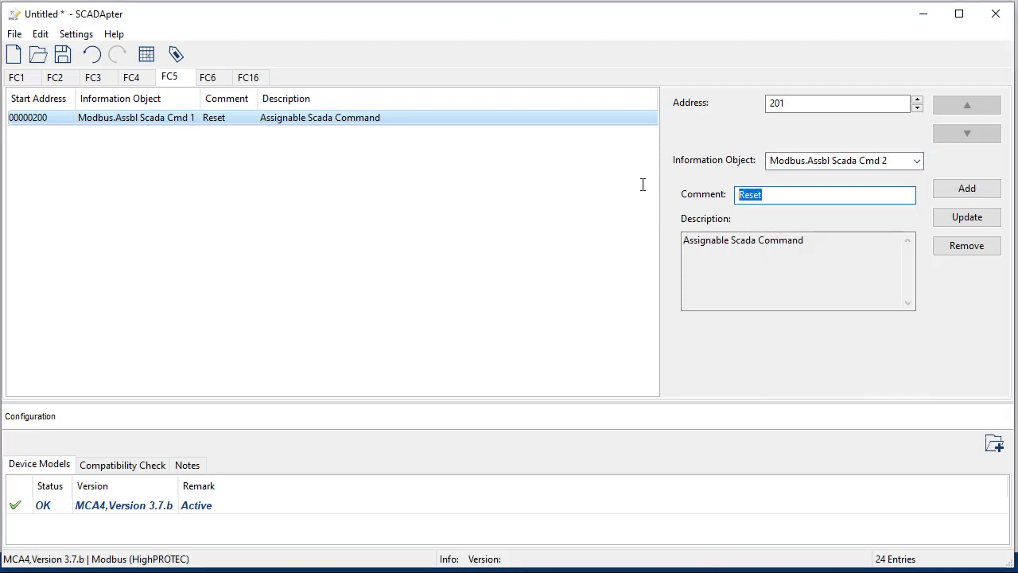
type("Spare")
left_click(967, 191)
left_click(916, 160)
left_click(903, 222)
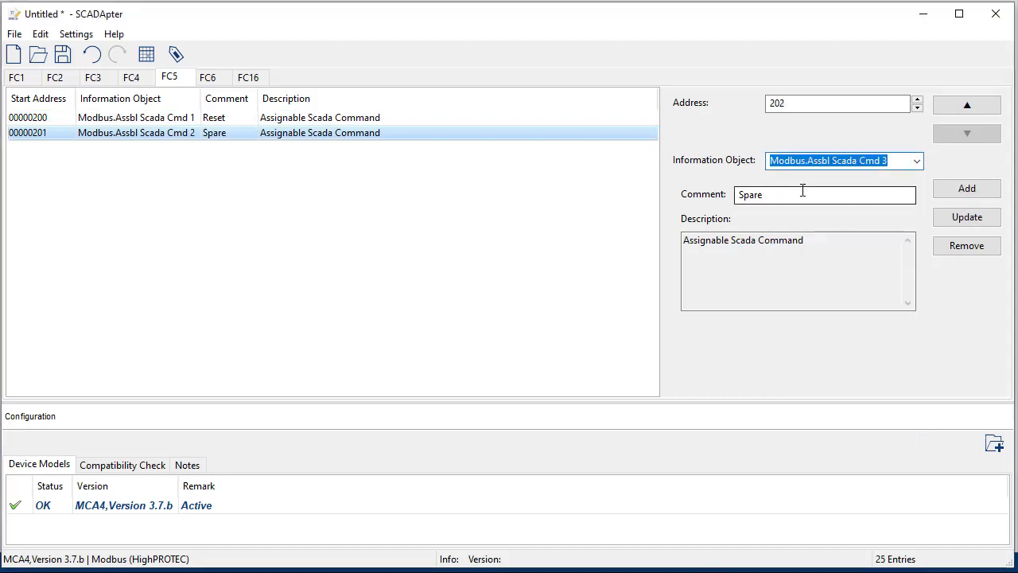
key("Tab")
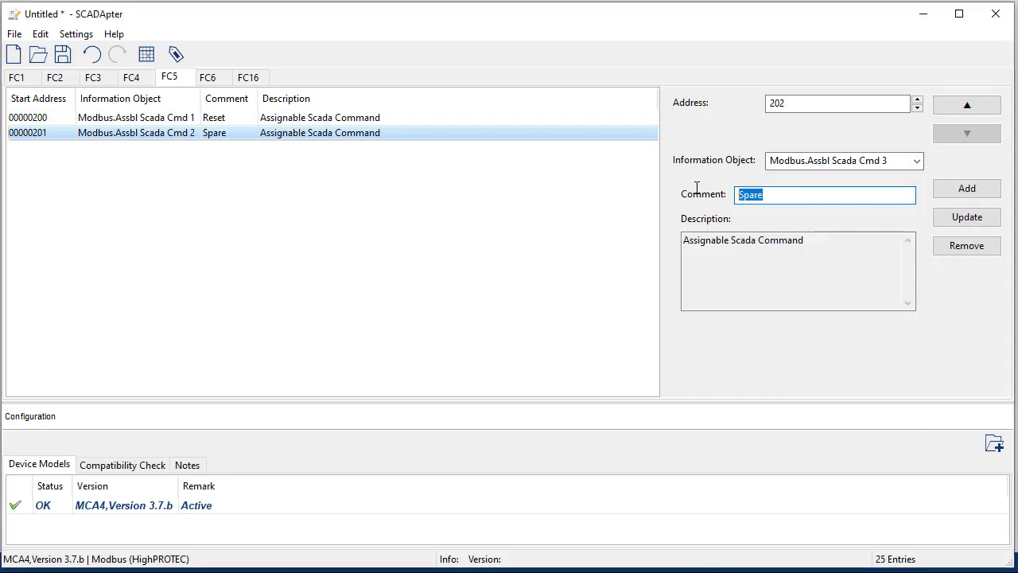
left_click(957, 194)
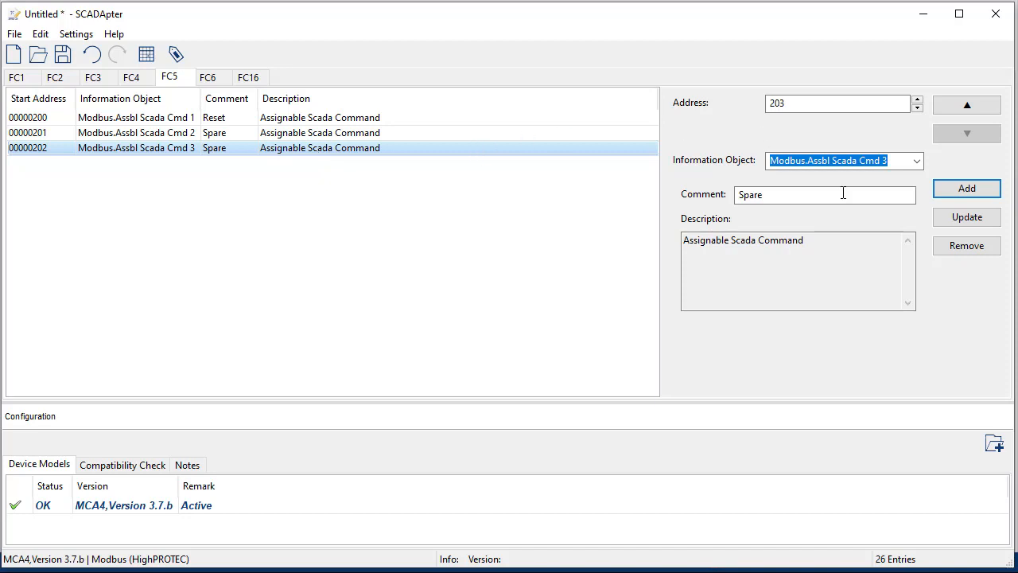
left_click(917, 162)
scroll(917, 212, "up", 1)
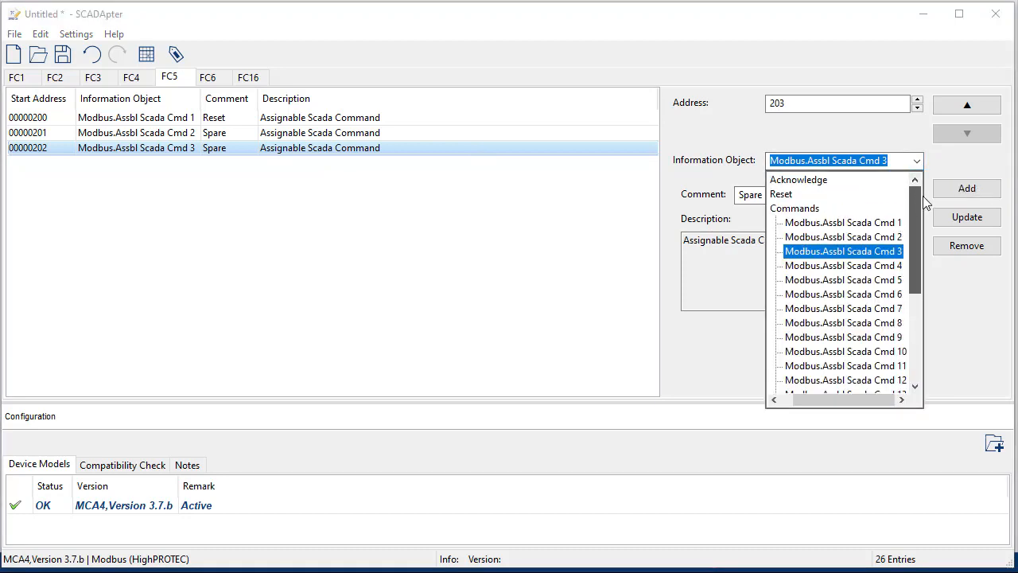
left_click_drag(805, 399, 787, 394)
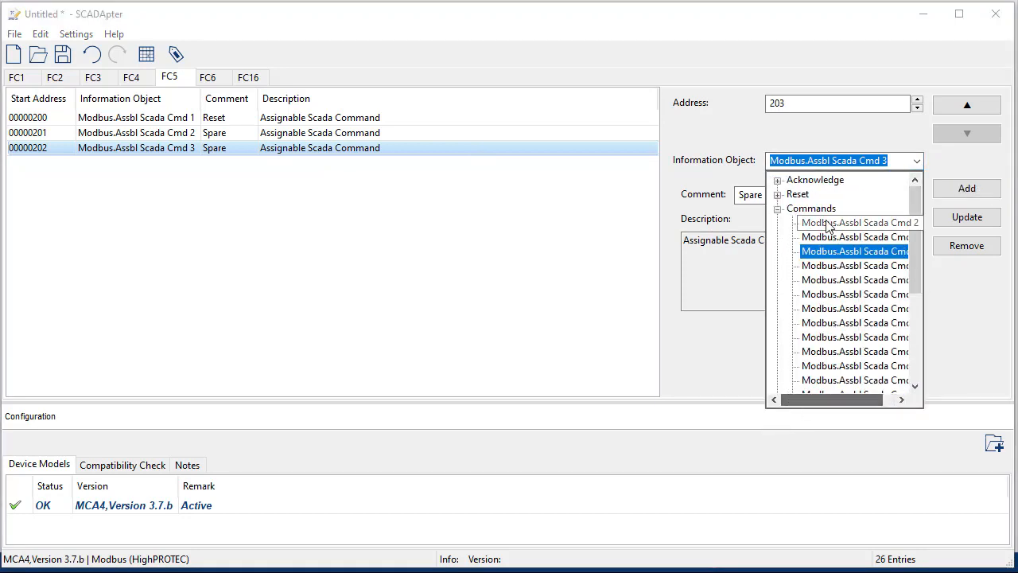
left_click(778, 207)
left_click(777, 195)
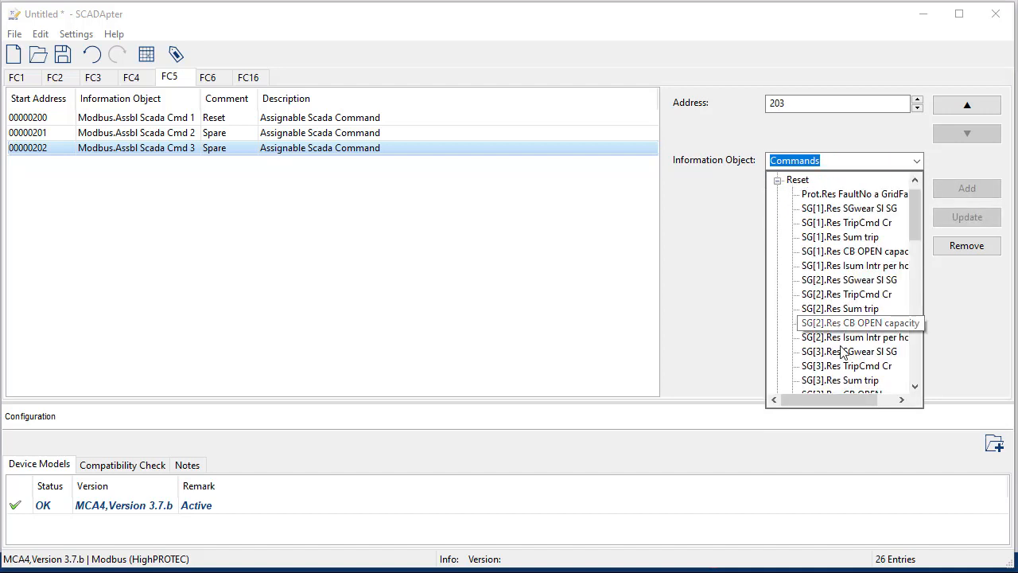
scroll(895, 306, "down", 8)
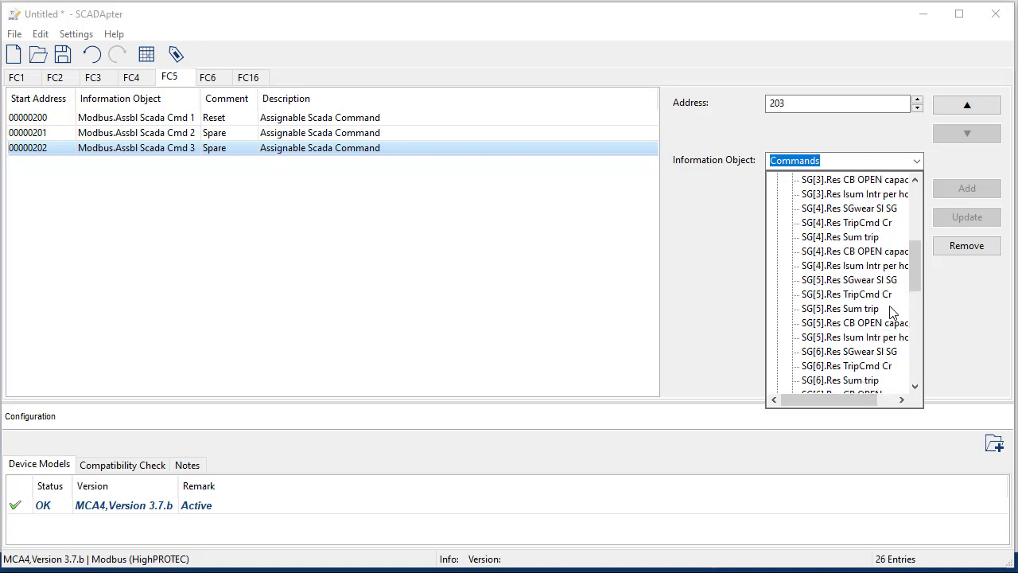
scroll(889, 311, "down", 3)
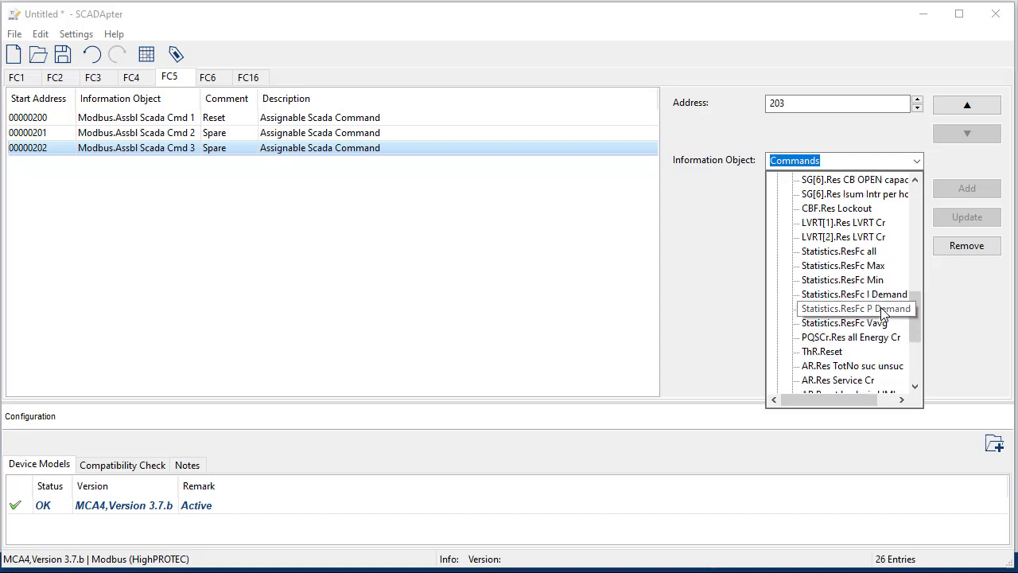
scroll(882, 312, "down", 2)
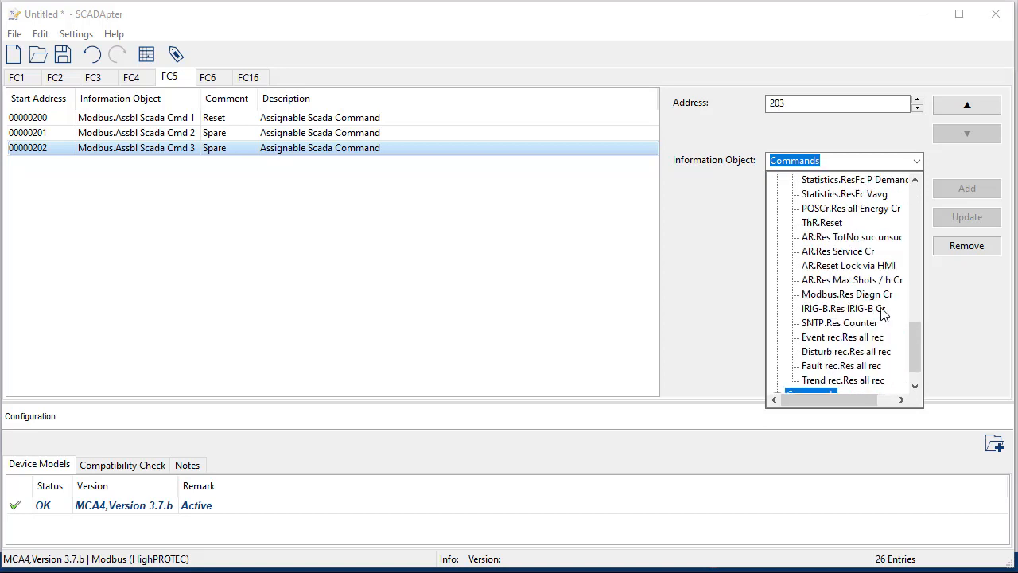
scroll(881, 310, "down", 1)
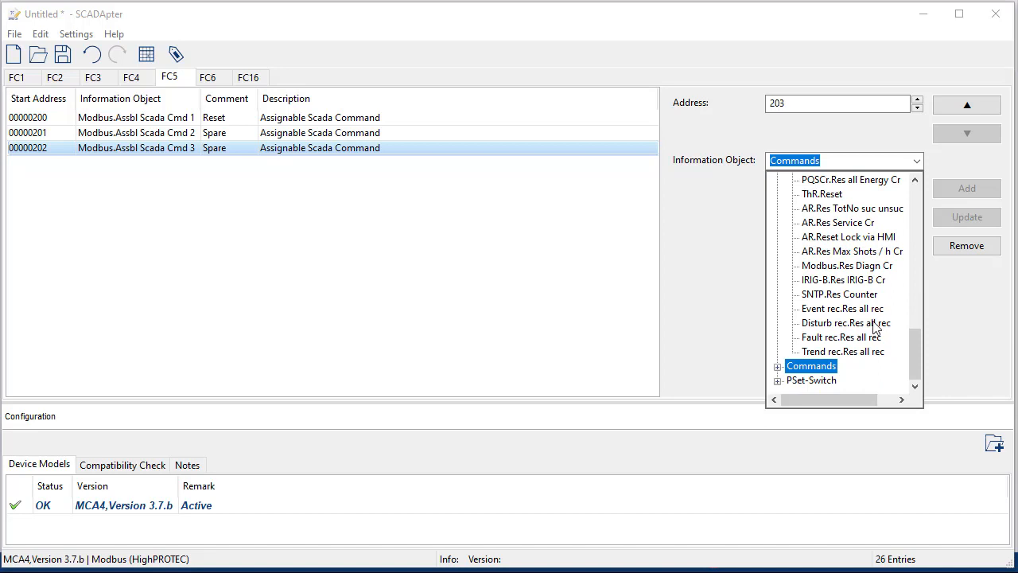
scroll(874, 326, "up", 15)
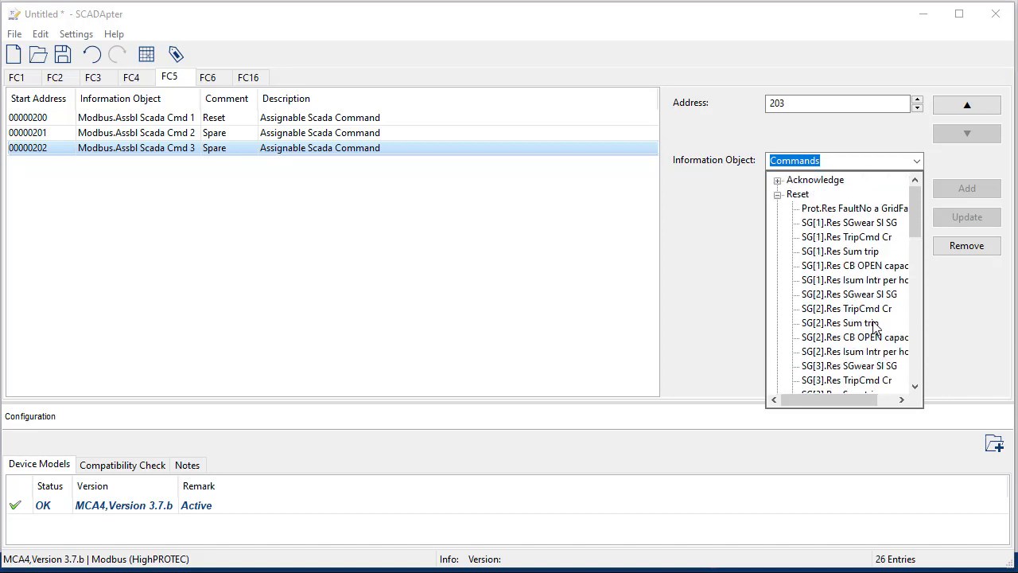
left_click(777, 194)
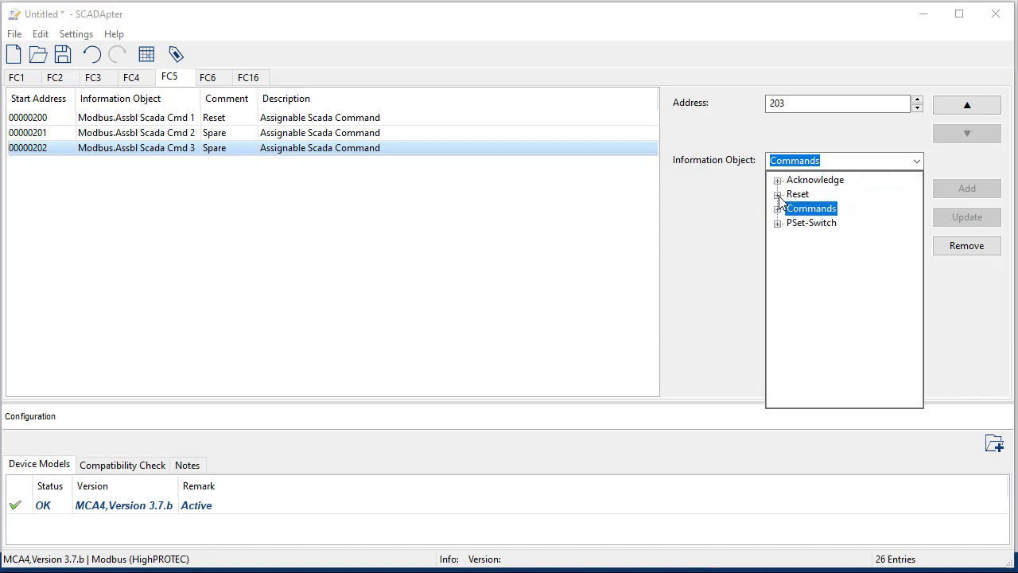
left_click(715, 207)
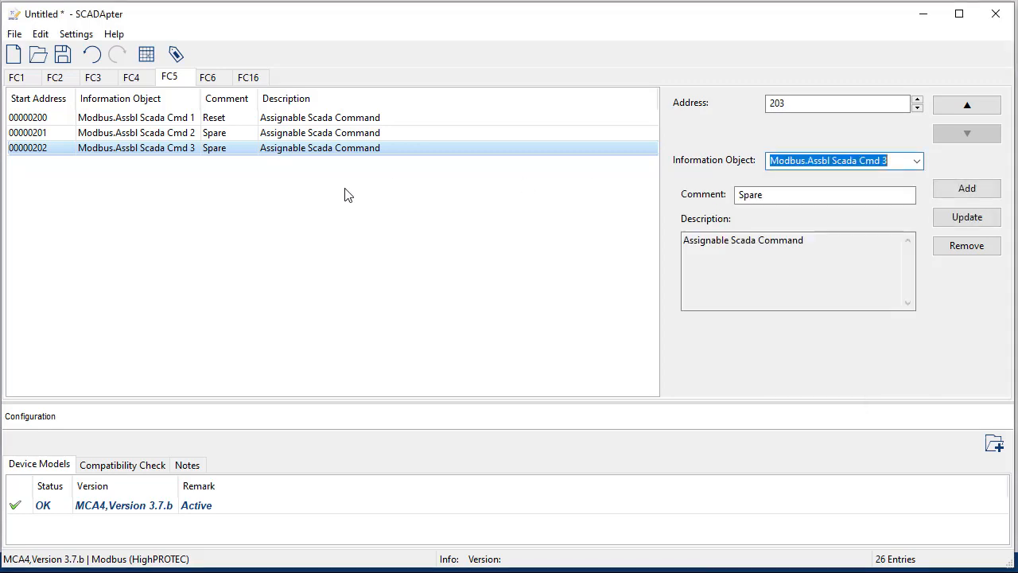
left_click(102, 85)
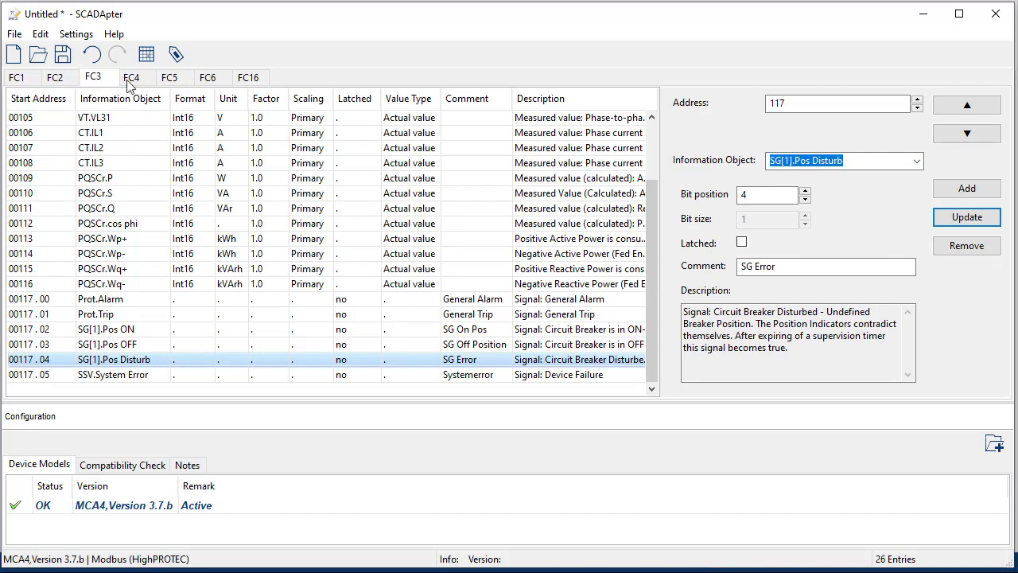
left_click(175, 83)
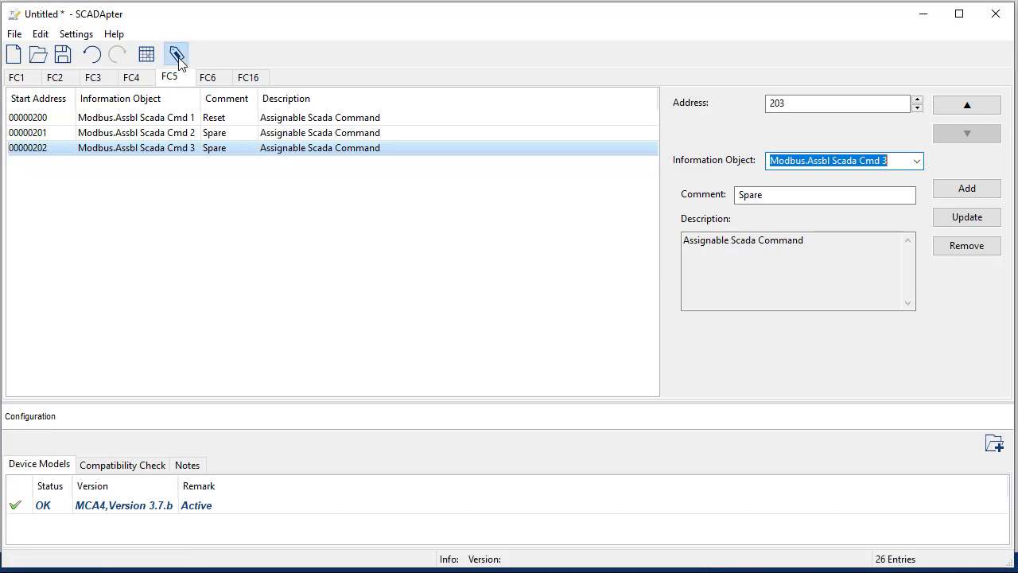
Step: Enter Info 'USER Modbus' and Version 'V0.1' in the Config Info dialog and confirm
left_click(177, 56)
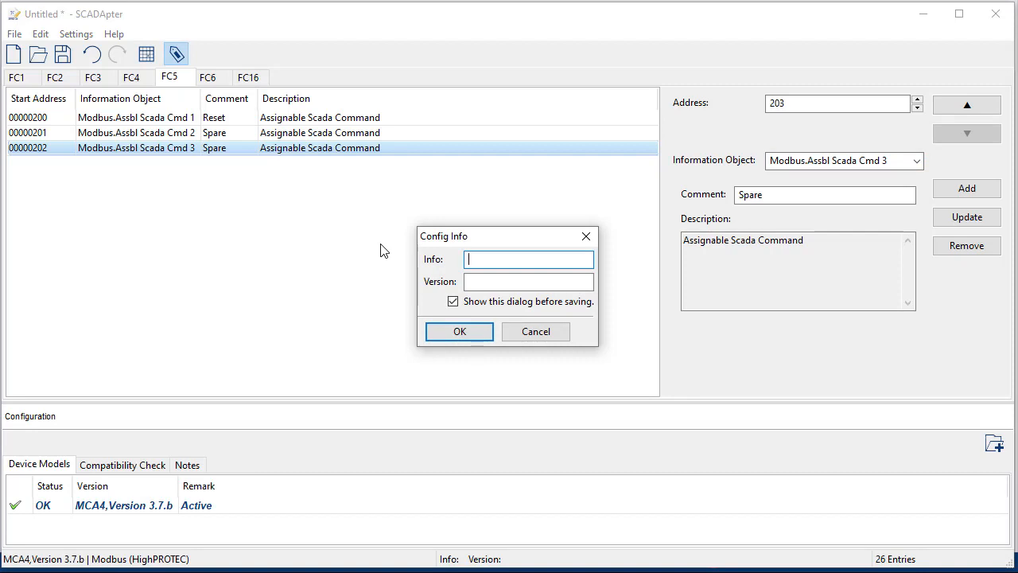
type("USER Modbus")
left_click(511, 283)
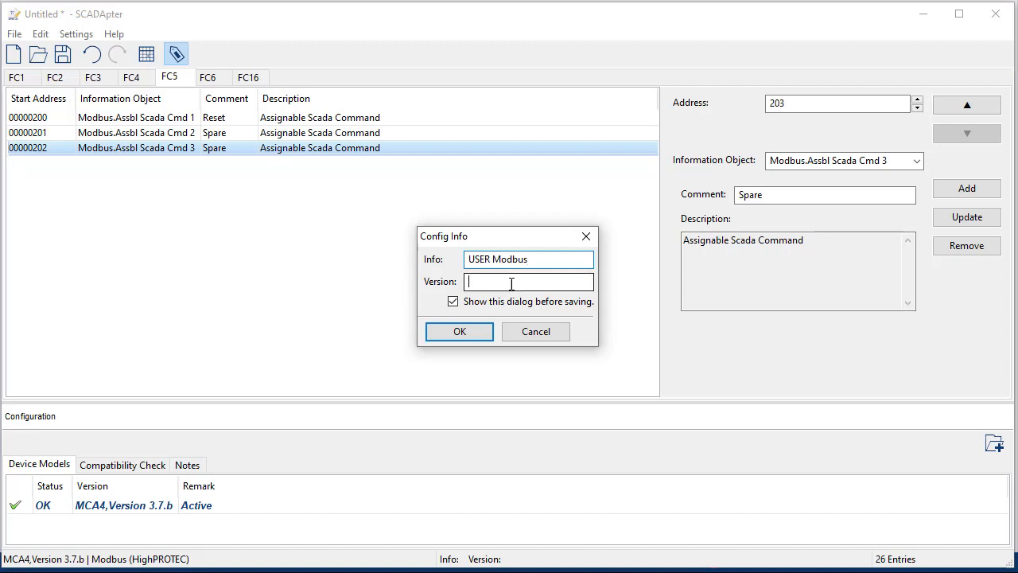
type("V0.1")
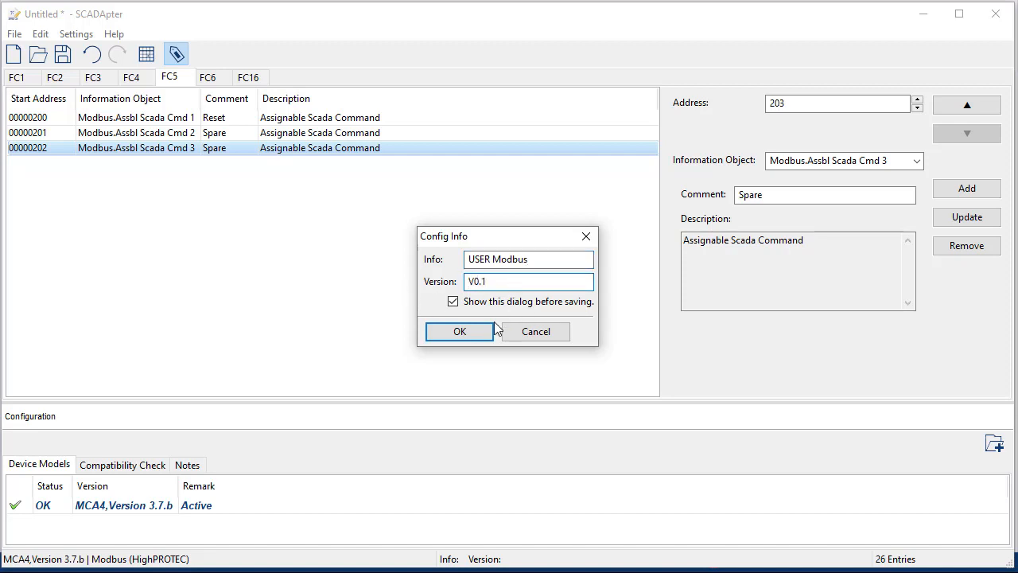
left_click(477, 333)
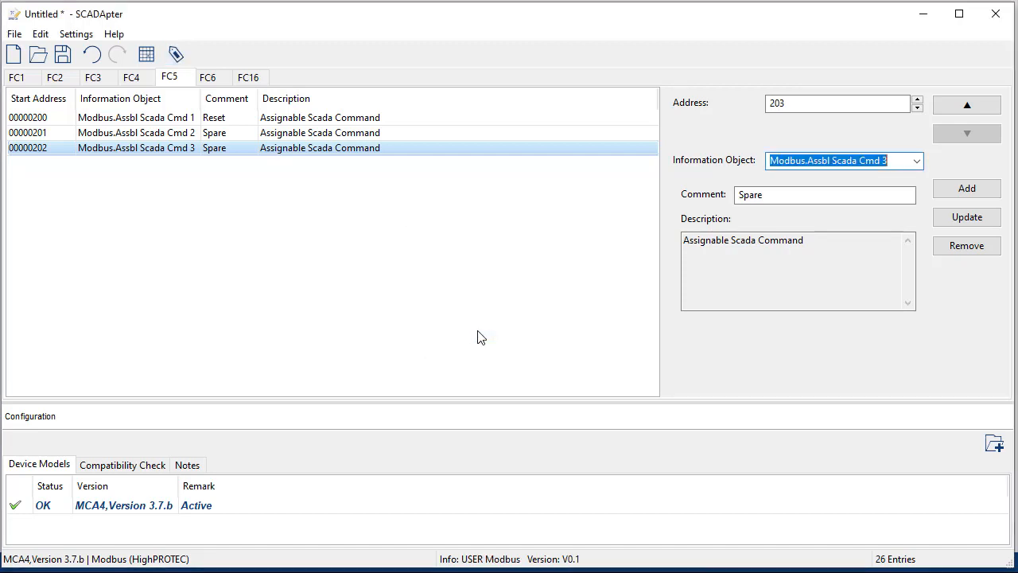
left_click(12, 35)
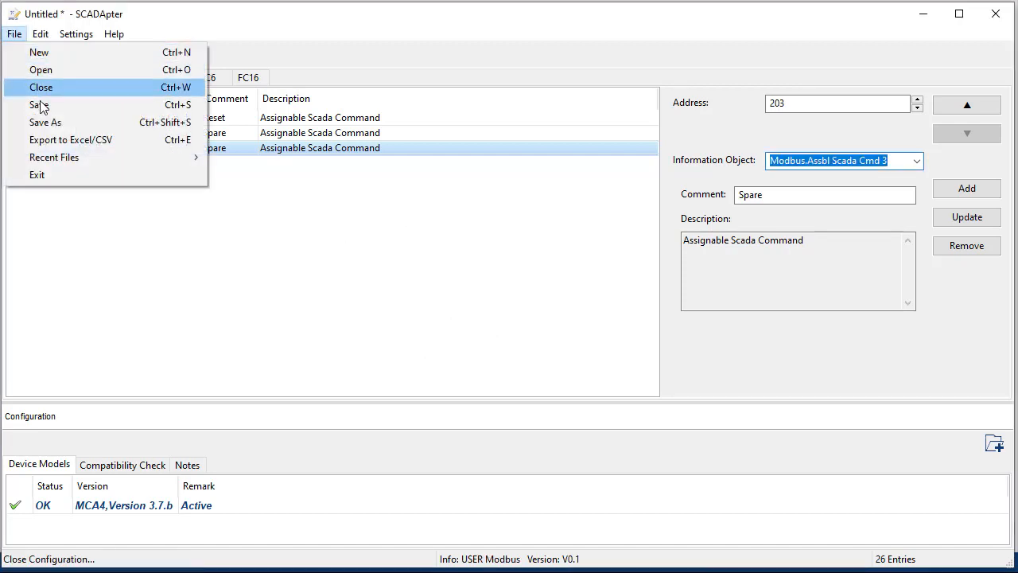
Step: Save As with the 'Usermodbus_V01_' prefix, giving Usermodbus_V01_MCA4_V3_7_b_Modbus.HptSMap
left_click(46, 122)
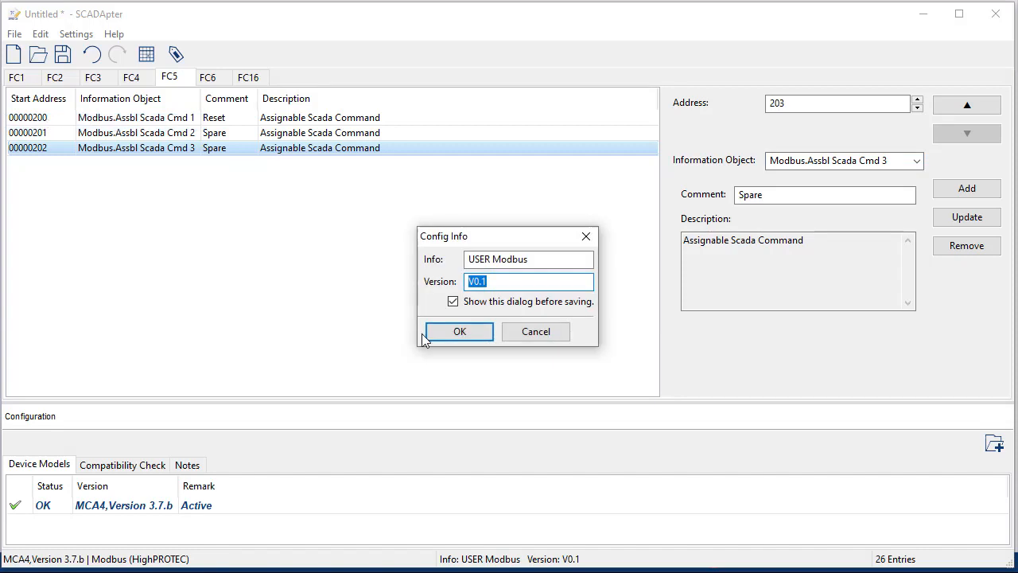
left_click(477, 333)
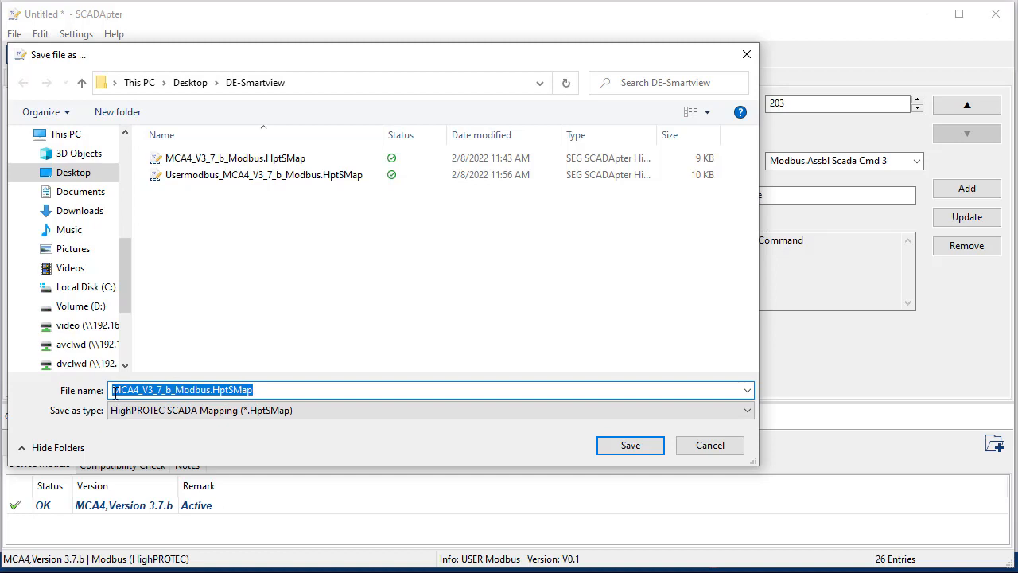
left_click(120, 390)
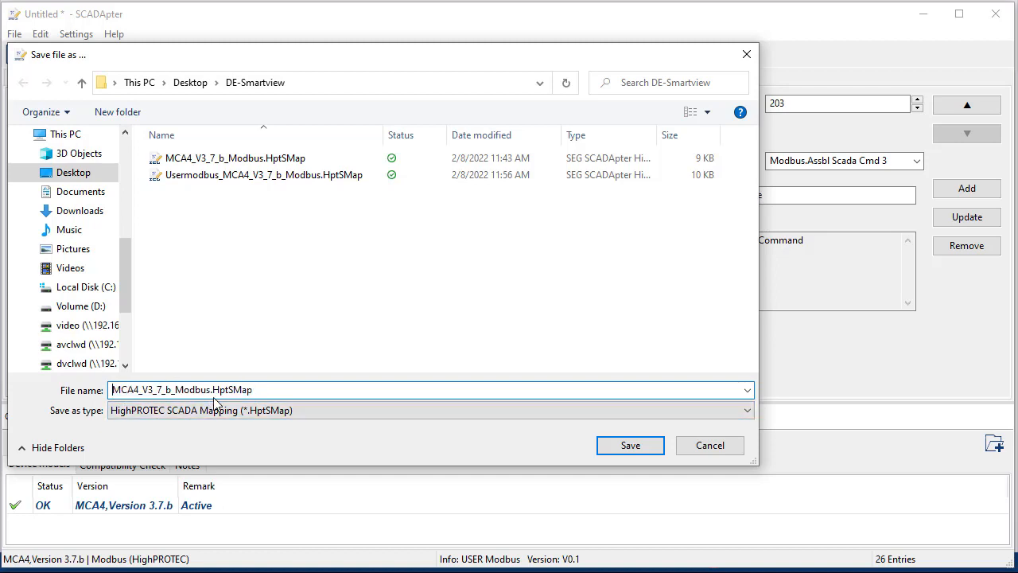
type("Usermodbus")
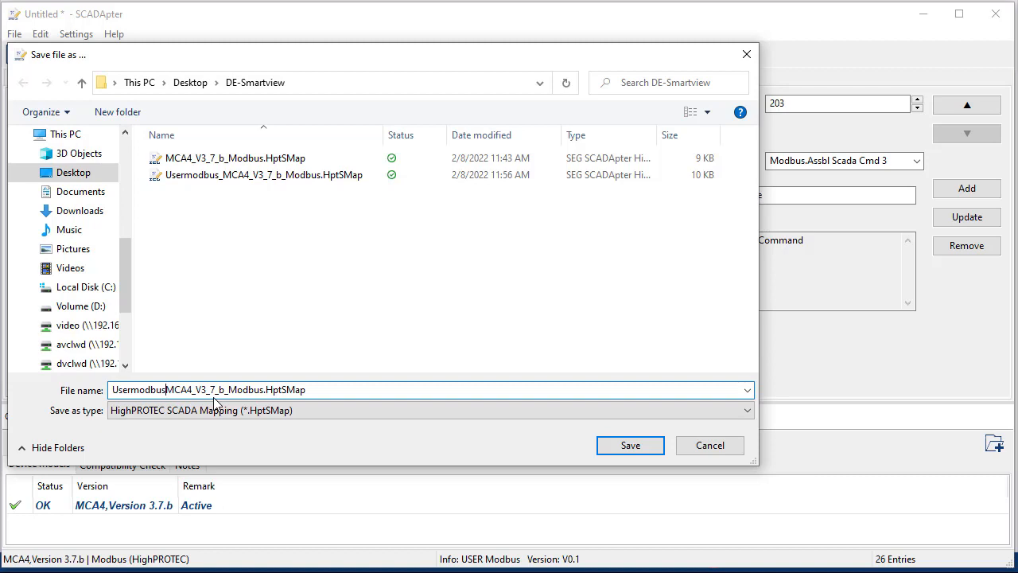
type("_")
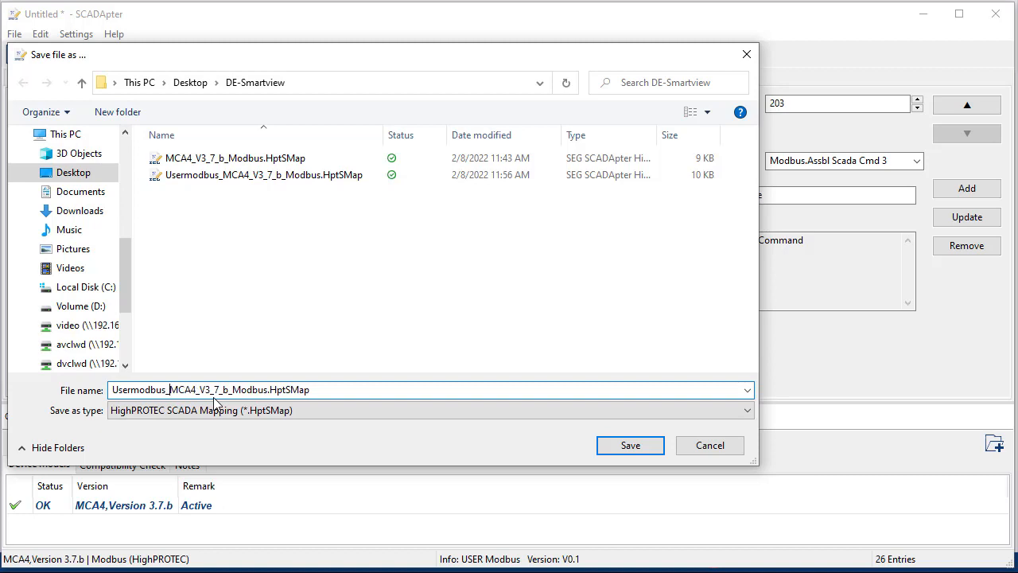
type("V01_")
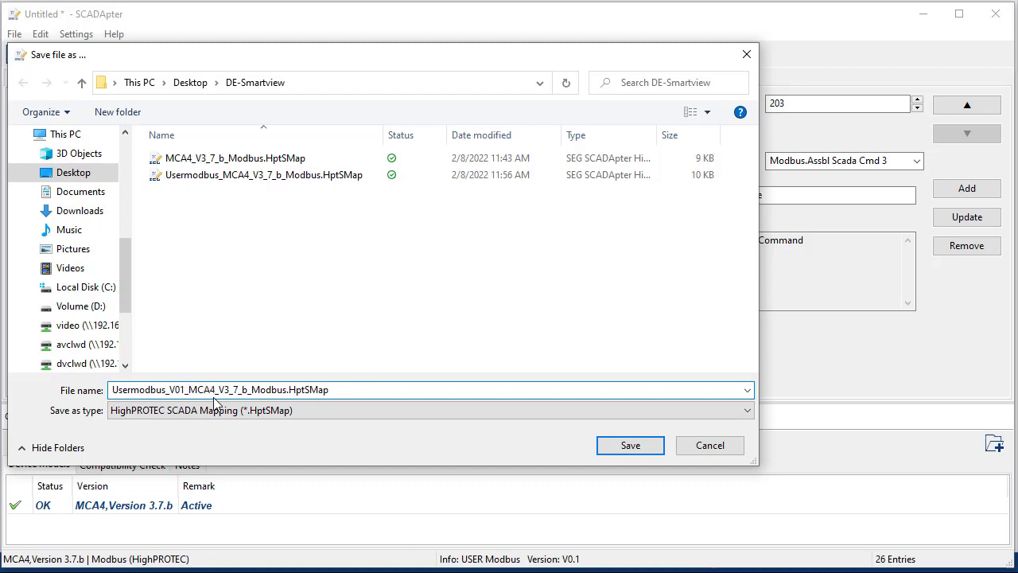
left_click(613, 449)
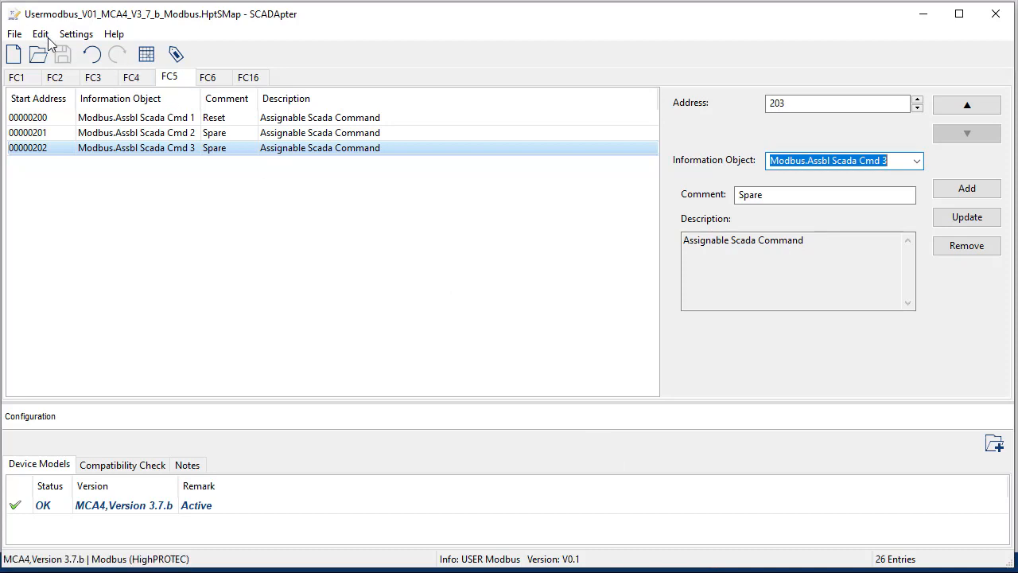
Step: Export to Excel/CSV as Usermodbus_V01_MCA4_V3_7_b_Modbus.xlsx and open the workbook
left_click(16, 35)
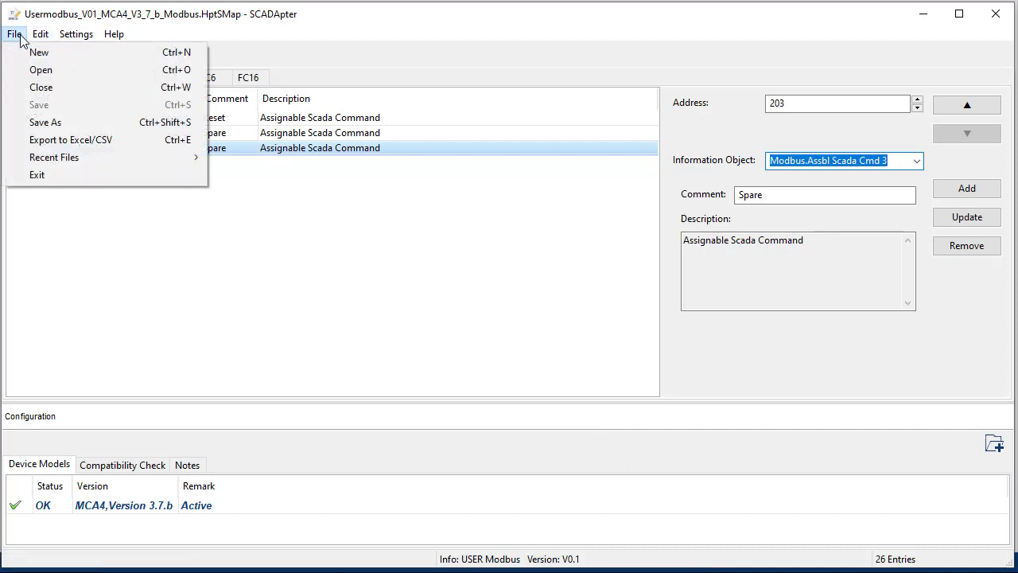
left_click(61, 144)
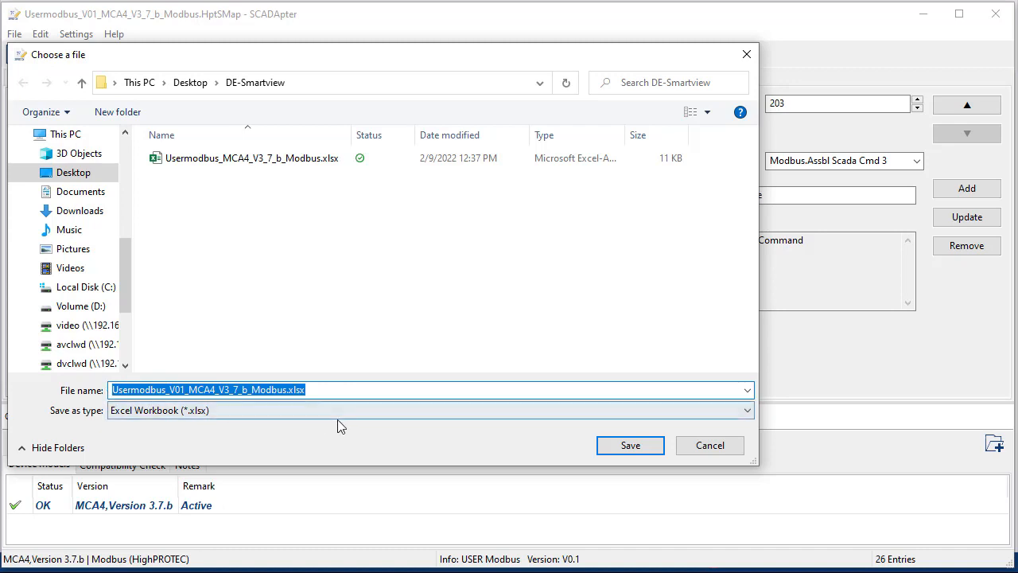
left_click(651, 447)
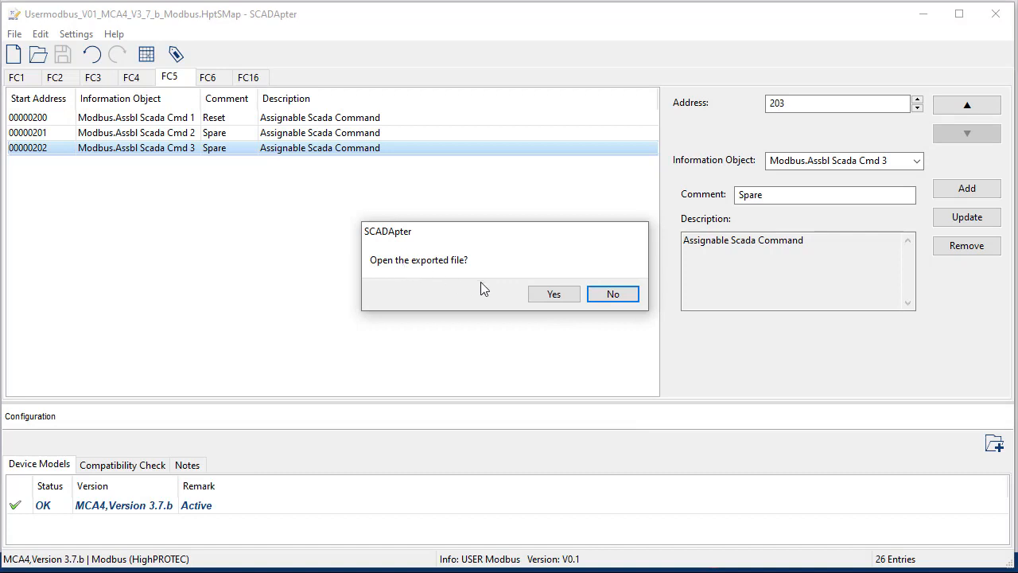
left_click(554, 299)
Step: Open the exported workbook, check the FC3 row (address, bit, VT.VL1, Int16), view FC5, and close Excel
left_click(554, 296)
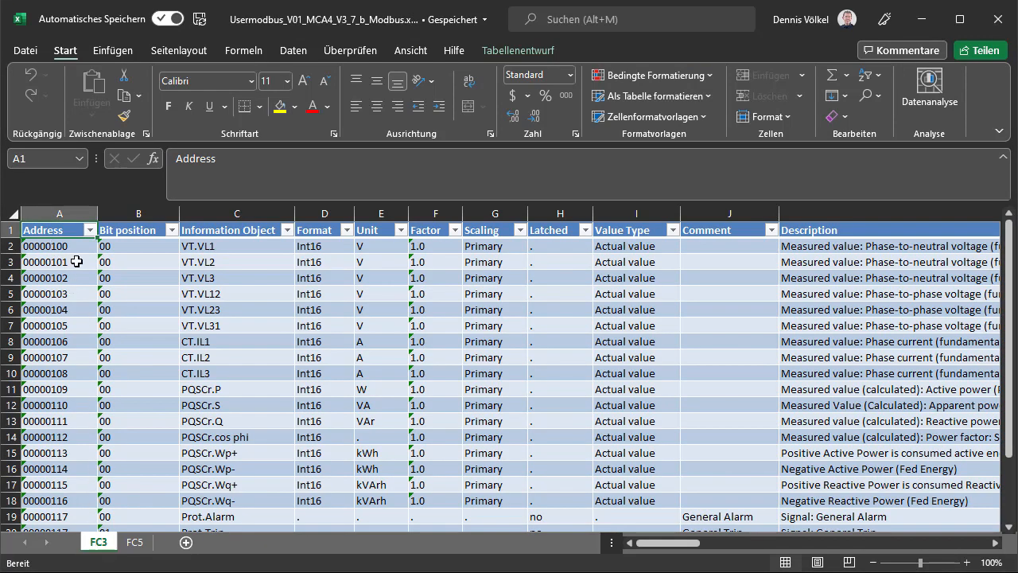
left_click(72, 251)
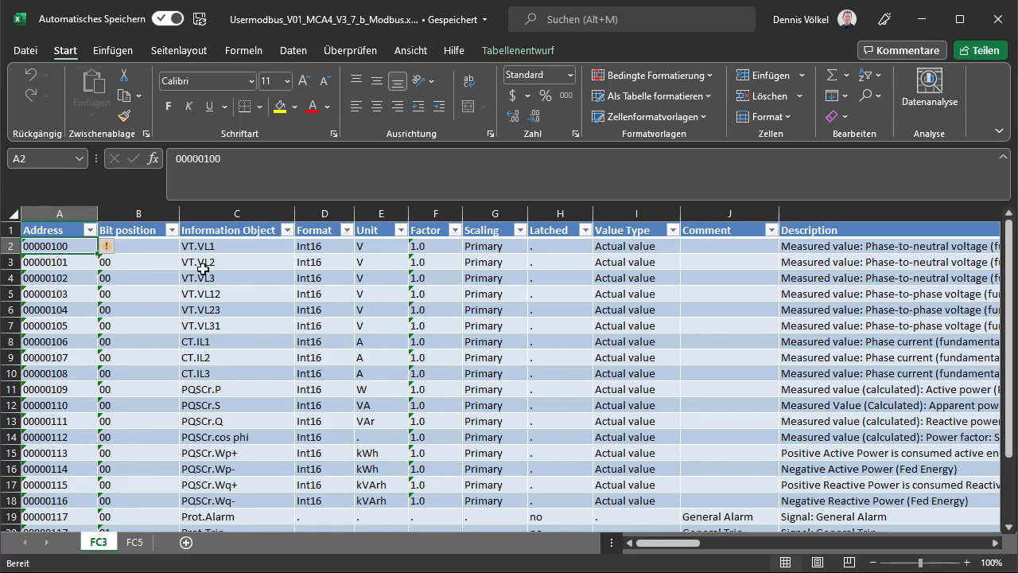
left_click(148, 242)
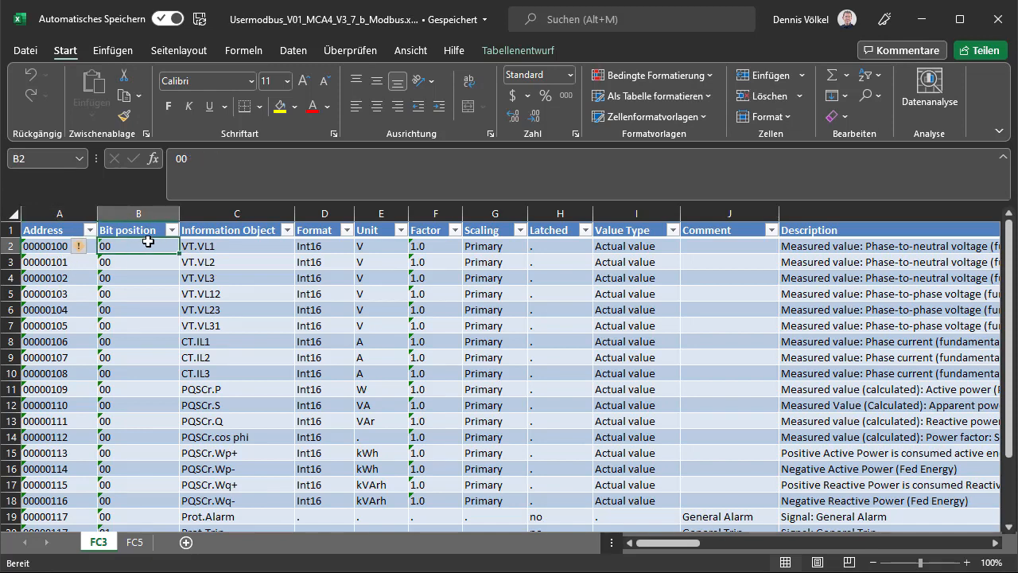
left_click(253, 252)
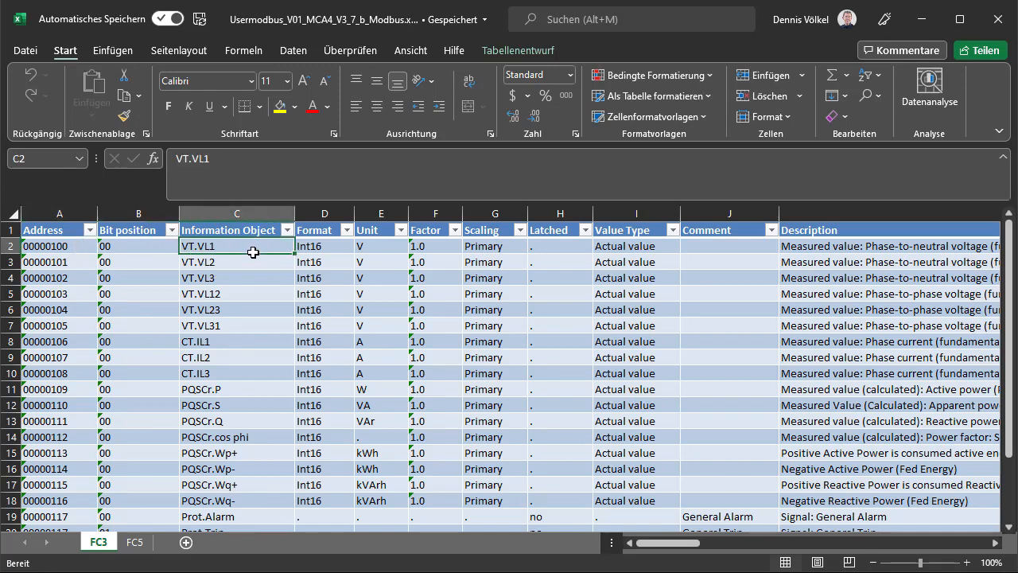
left_click(346, 247)
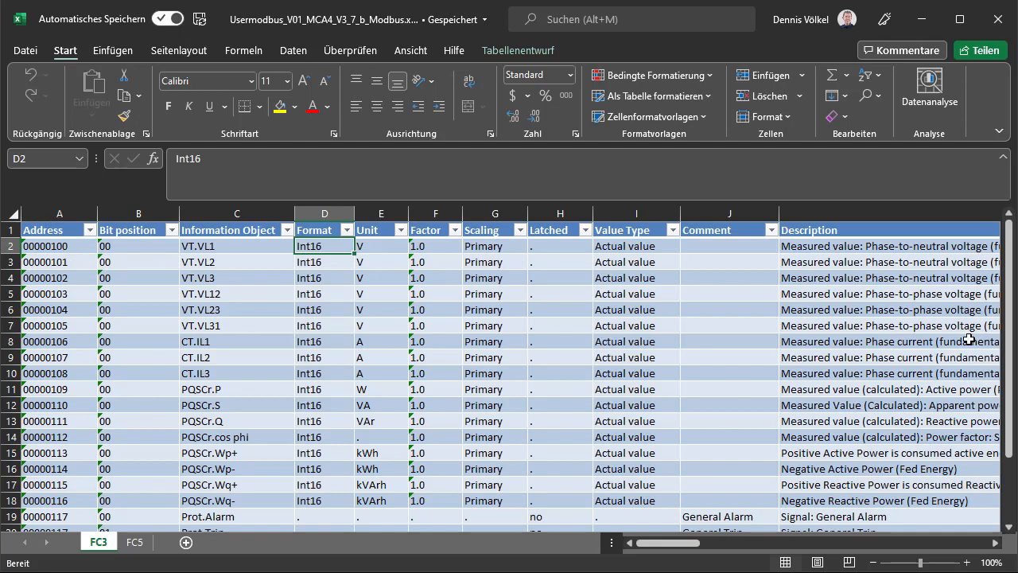
left_click(135, 543)
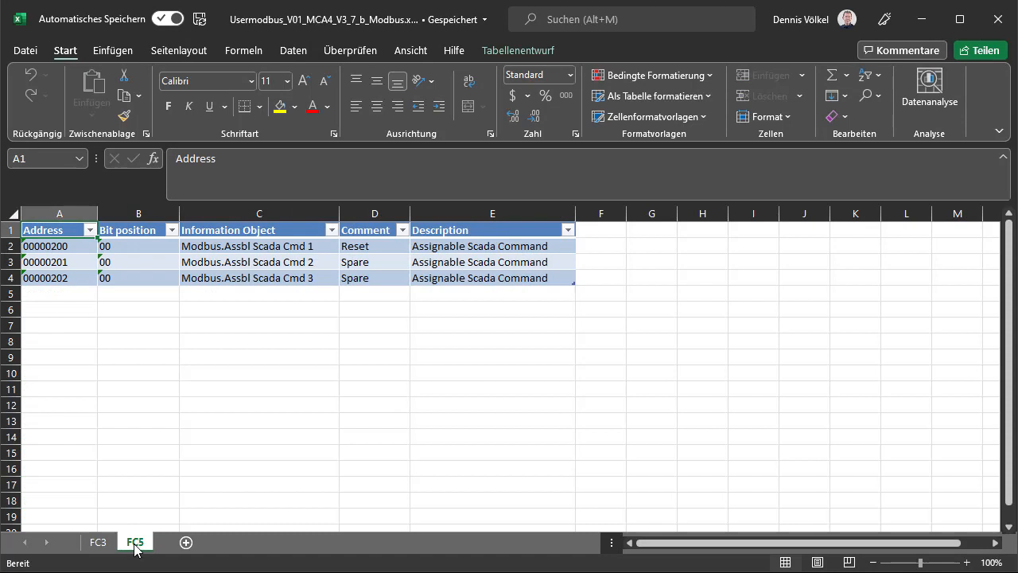
left_click(999, 19)
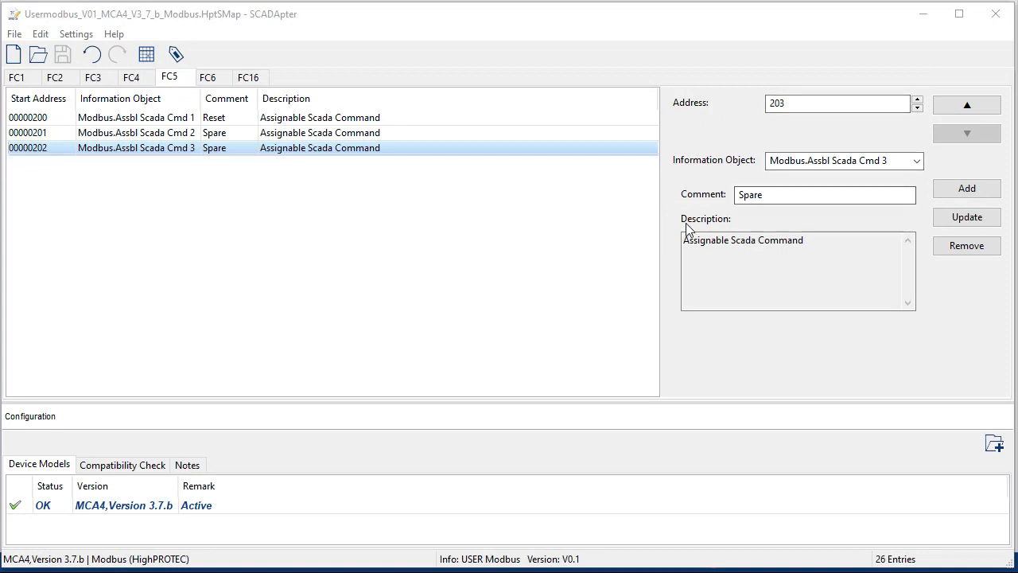
Step: Close SCADApter and receive the connected MCA4's data into Smart view
left_click(996, 14)
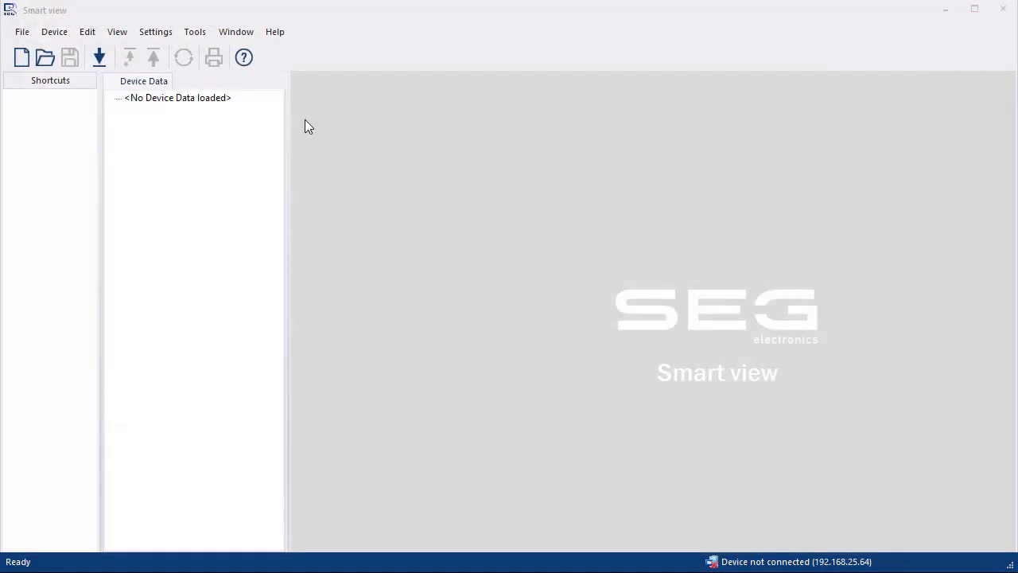
left_click(100, 65)
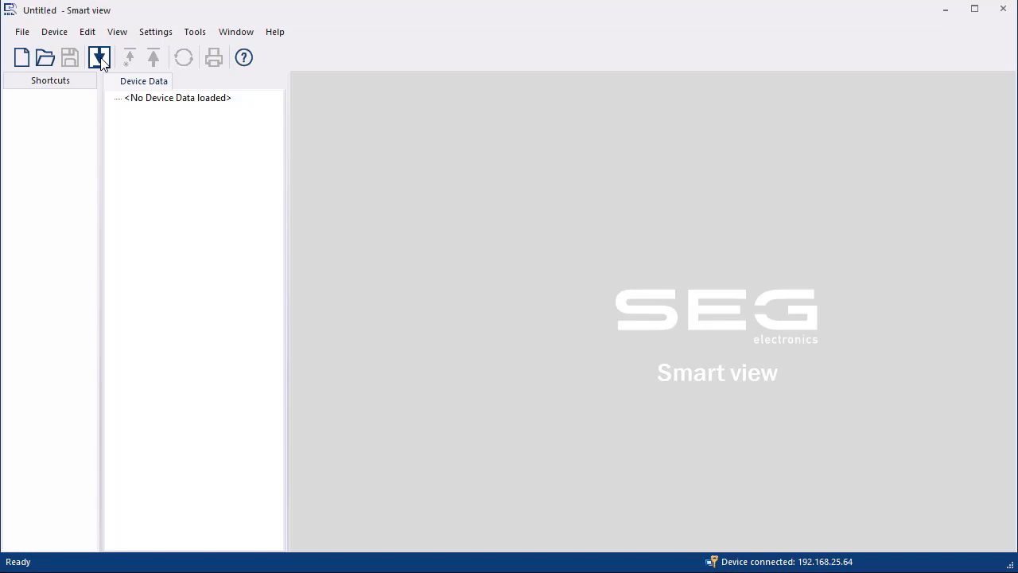
left_click(99, 58)
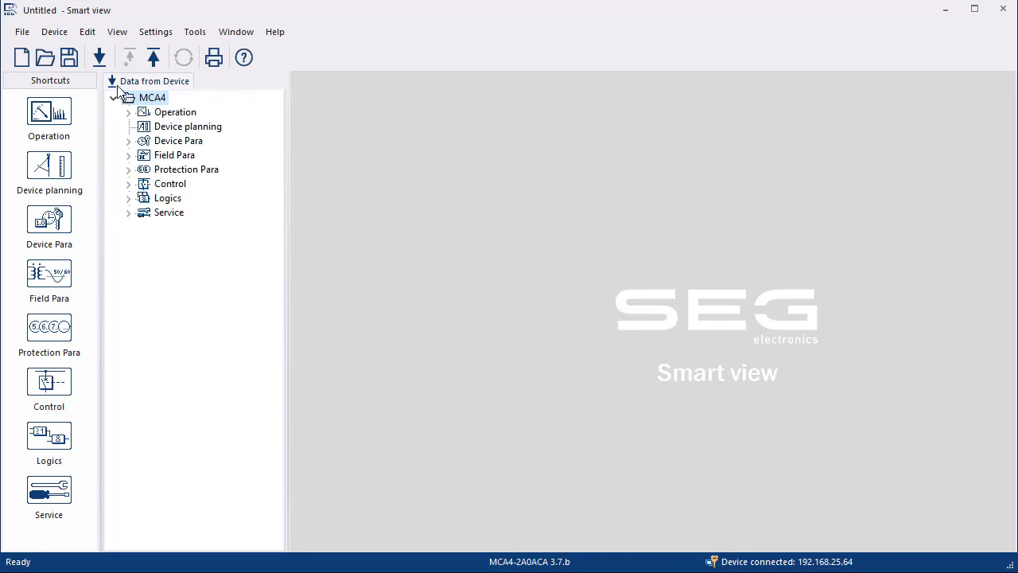
left_click(155, 127)
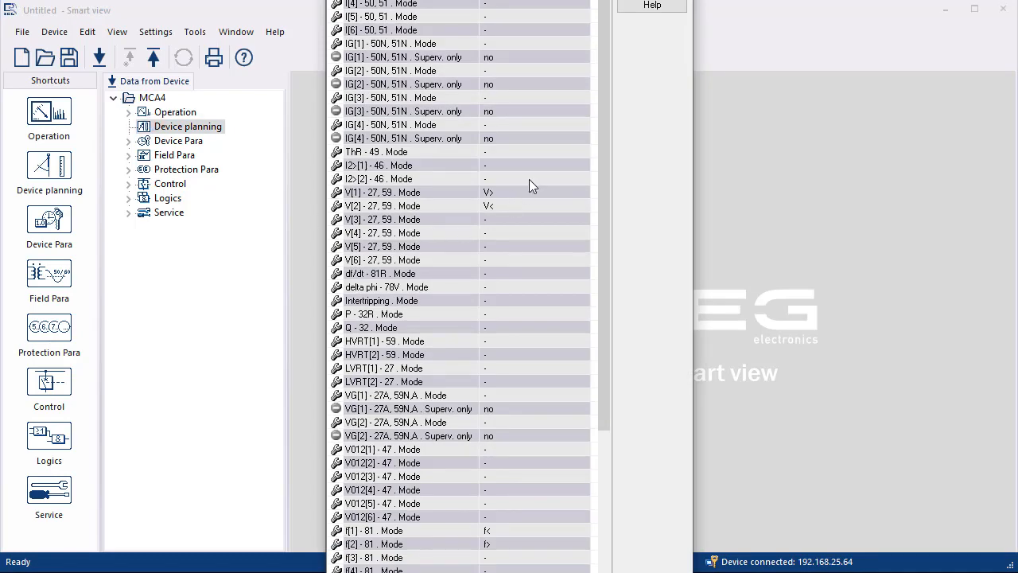
left_click_drag(570, 0, 559, 73)
left_click_drag(611, 172, 577, 458)
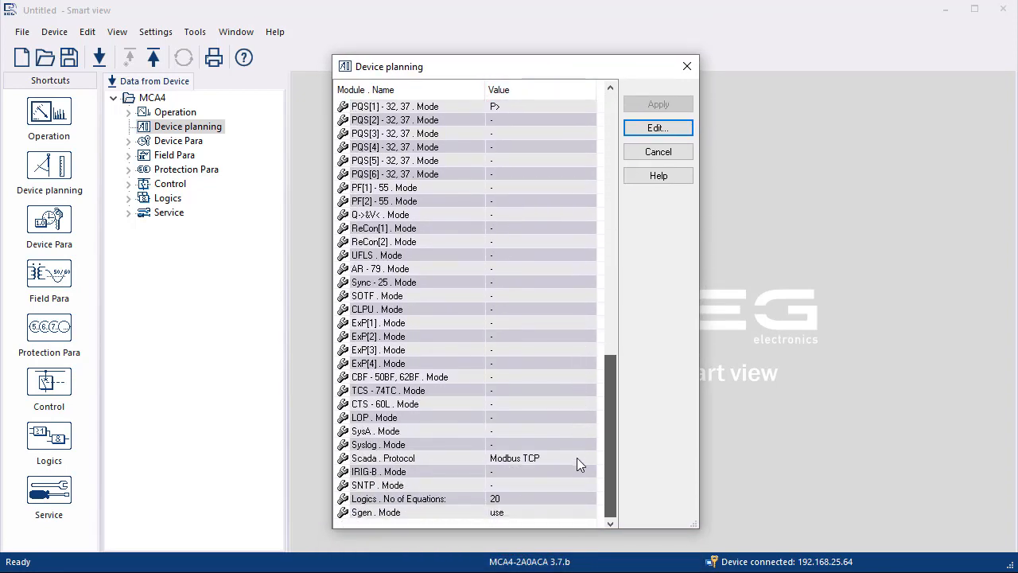
left_click(429, 460)
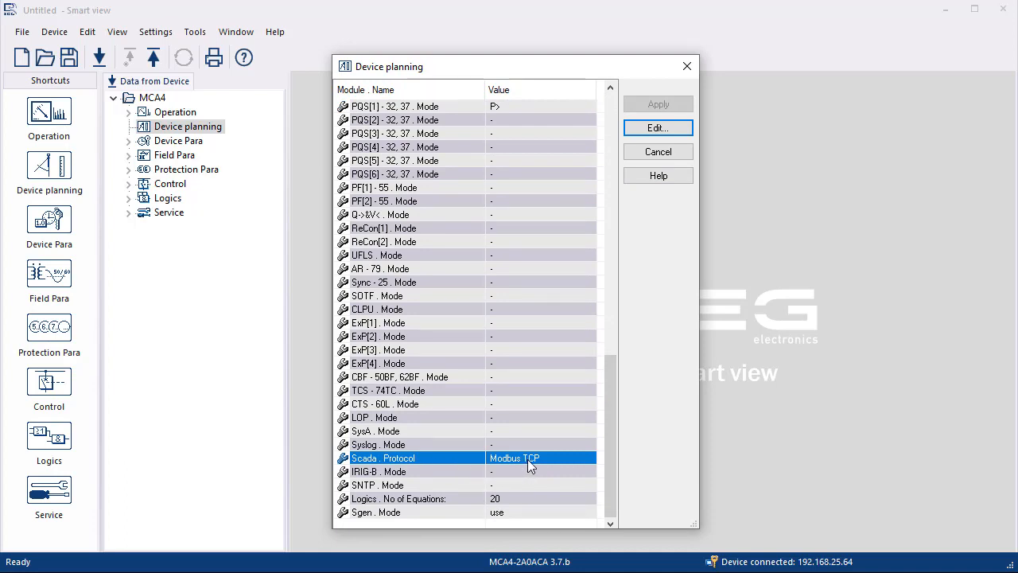
left_click(689, 68)
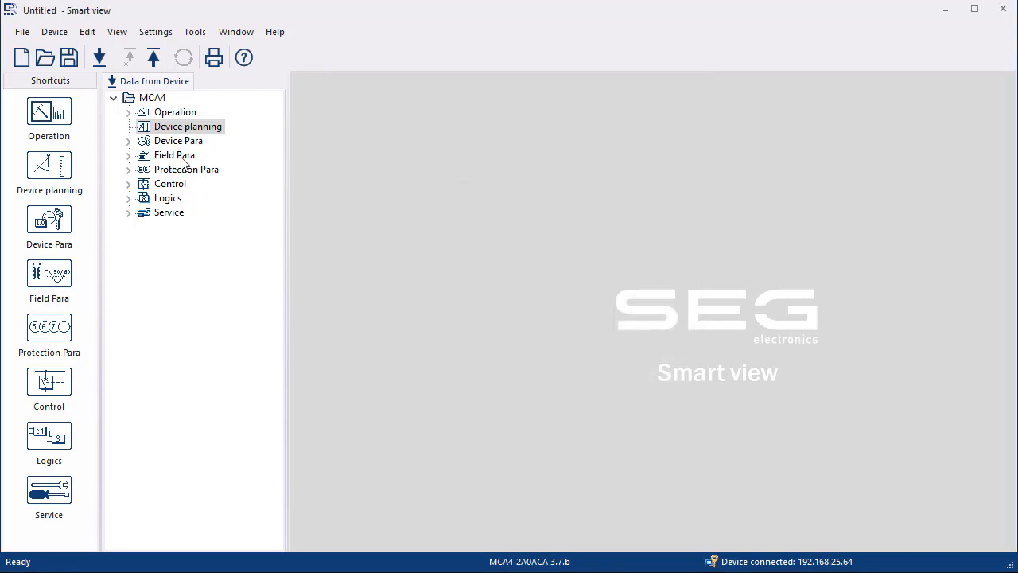
Step: Open Device Para > Modbus > Config. Data Obj. and bring up the SCADA Configuration Transfer dialog
left_click(129, 142)
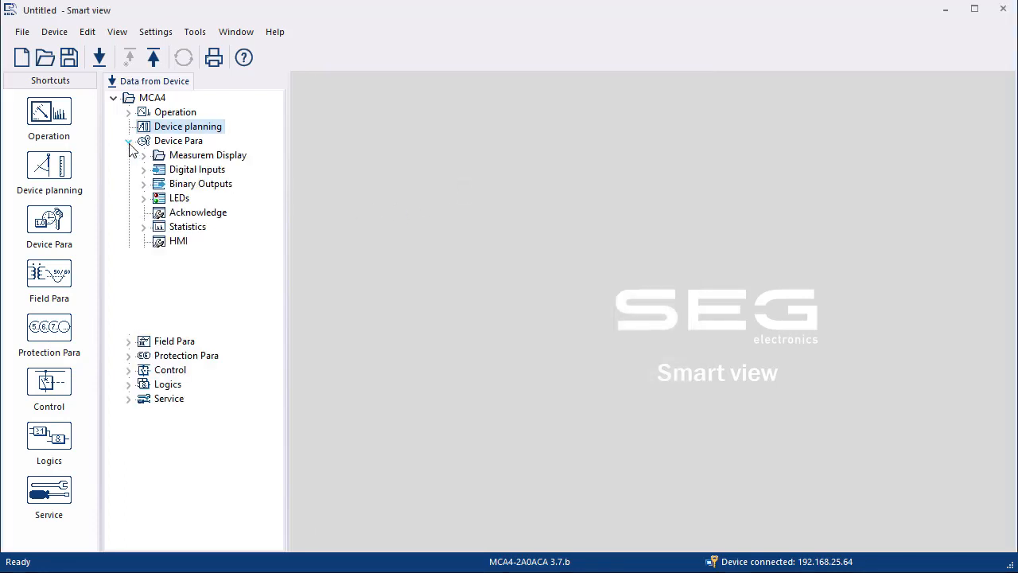
left_click(149, 299)
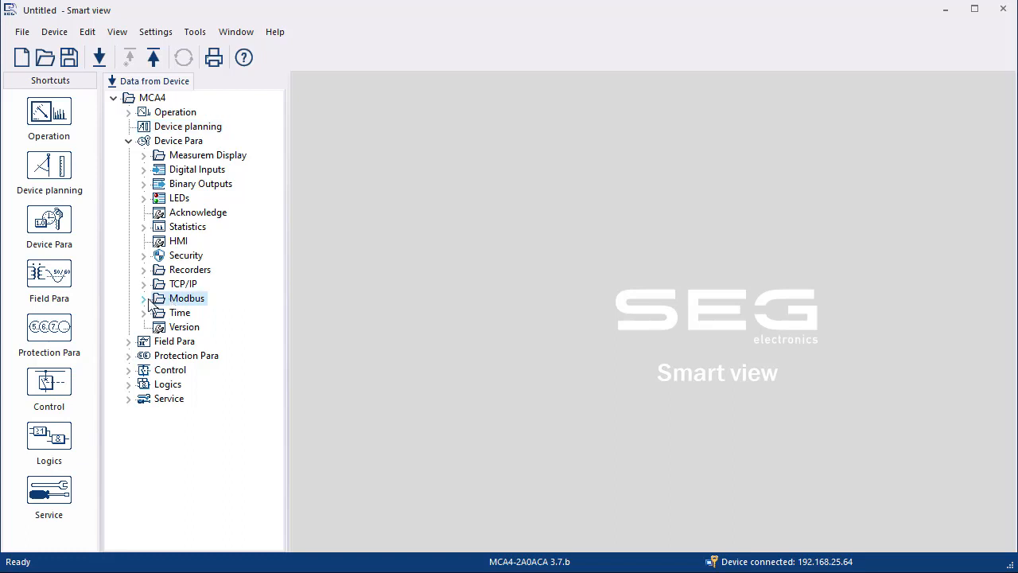
left_click(146, 299)
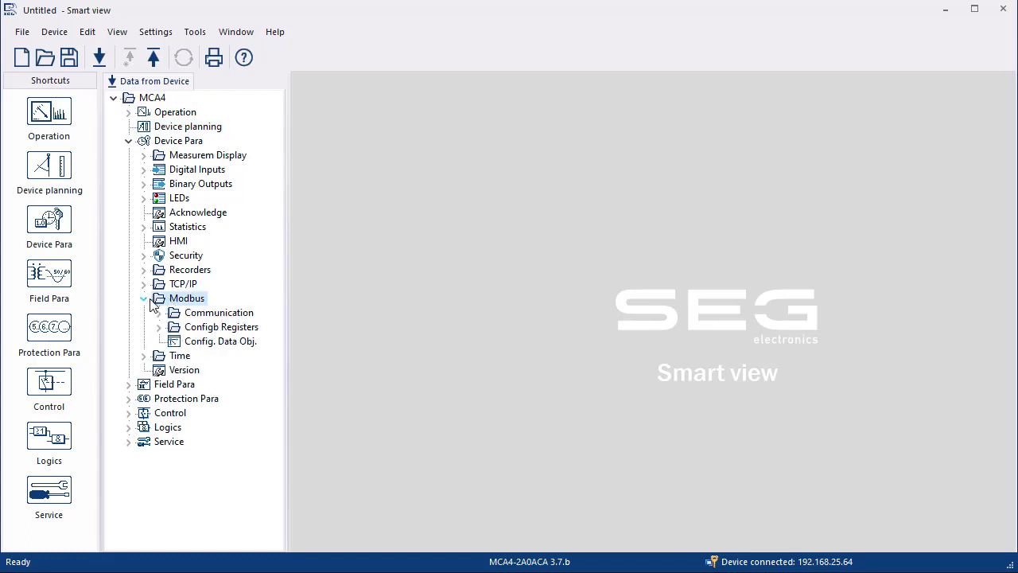
double_click(209, 342)
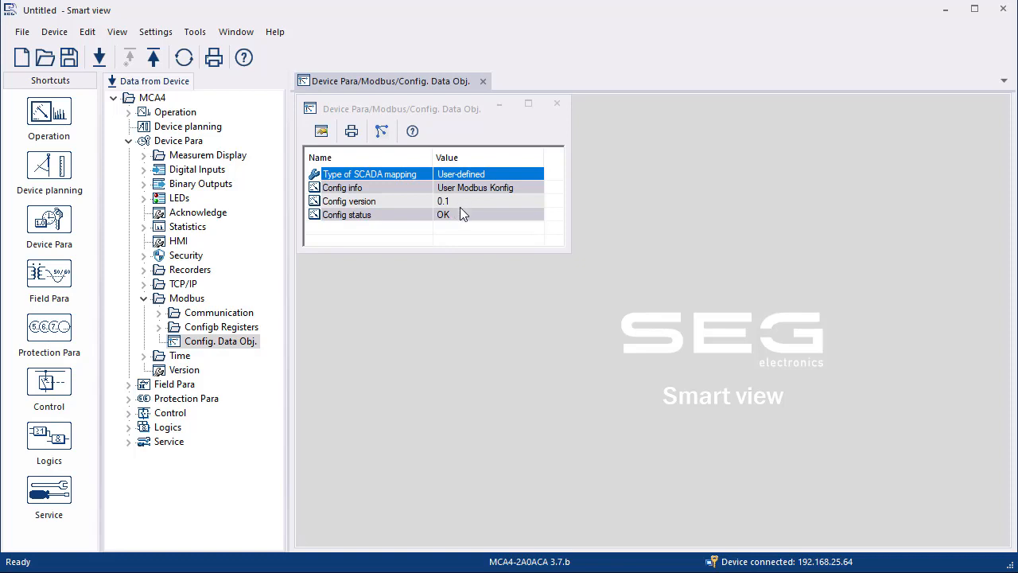
left_click(383, 133)
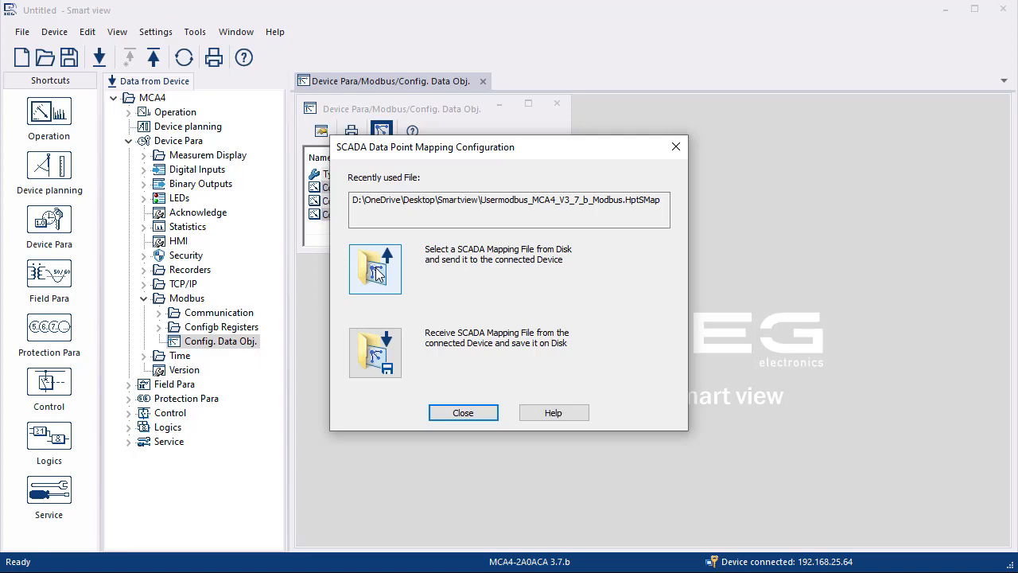
Step: Send Usermodbus_V01_MCA4_V3_7_b_Modbus.HptSMap from Desktop > DE-Smartview to the MCA4, entering the device password
left_click(377, 273)
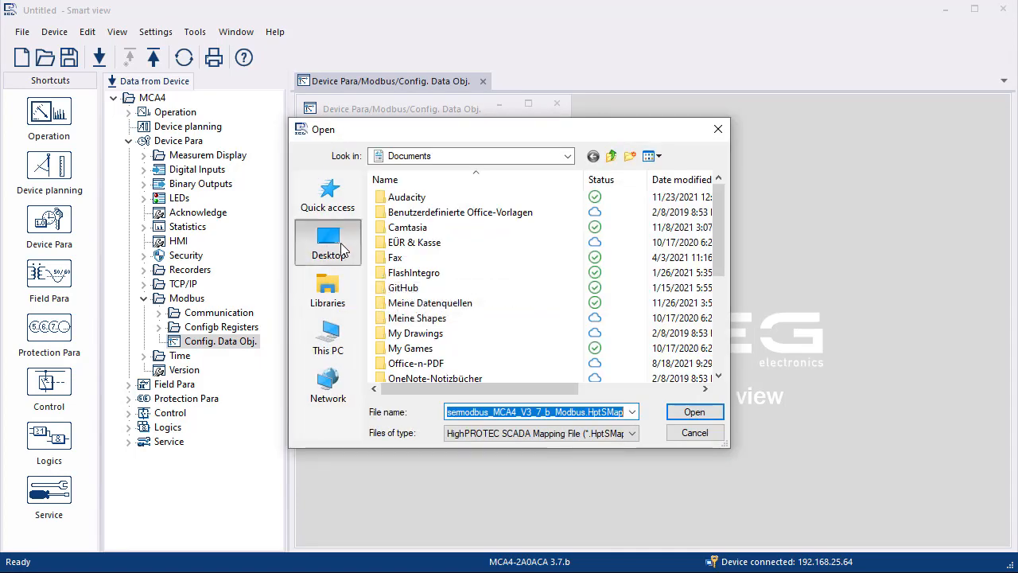
left_click(342, 249)
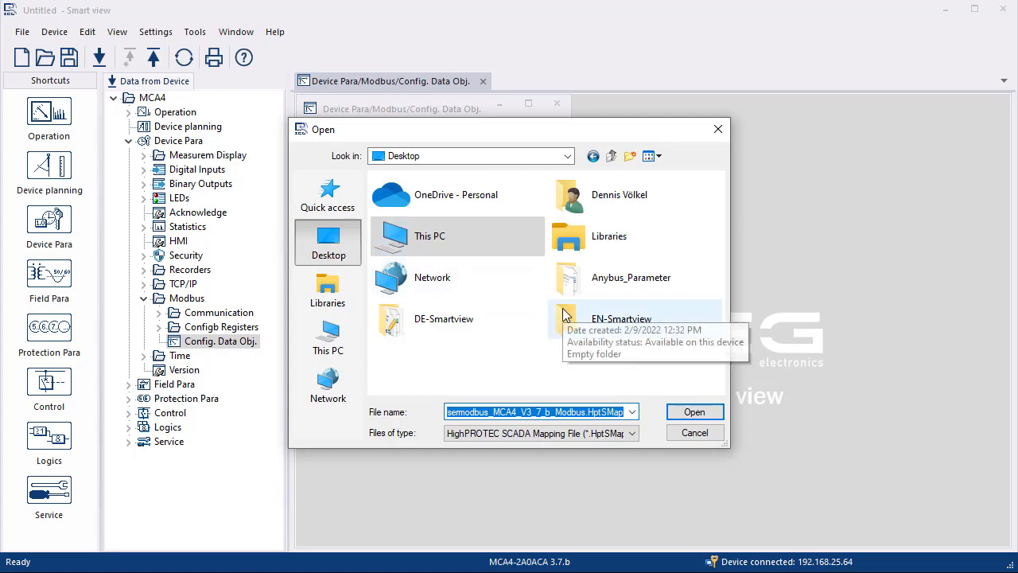
double_click(450, 328)
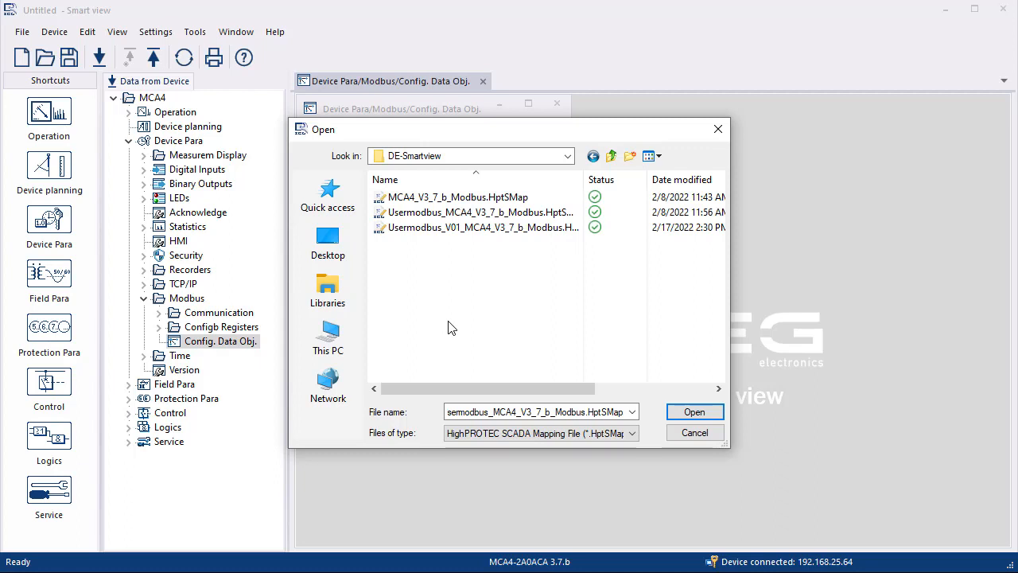
left_click(455, 229)
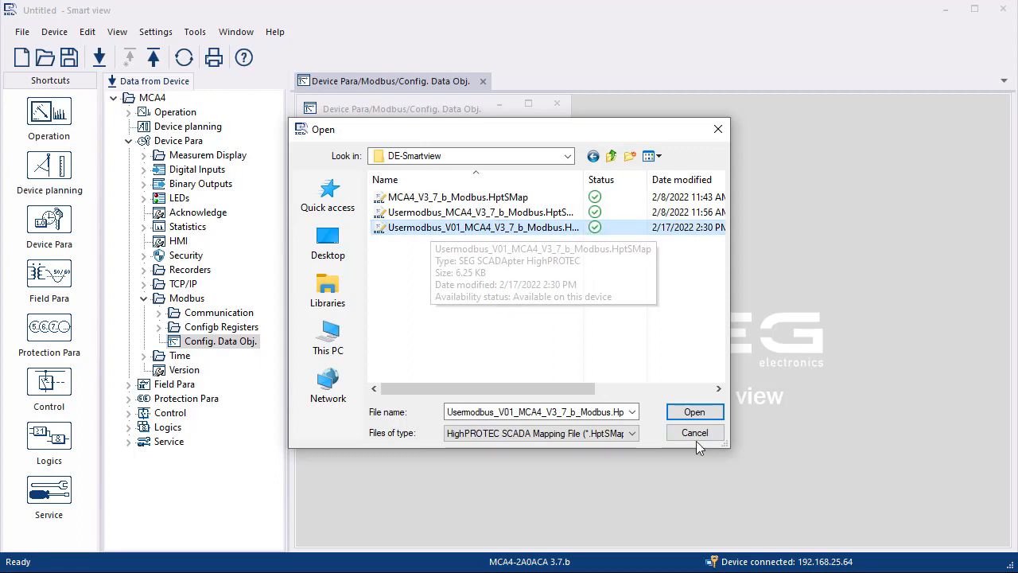
left_click(694, 412)
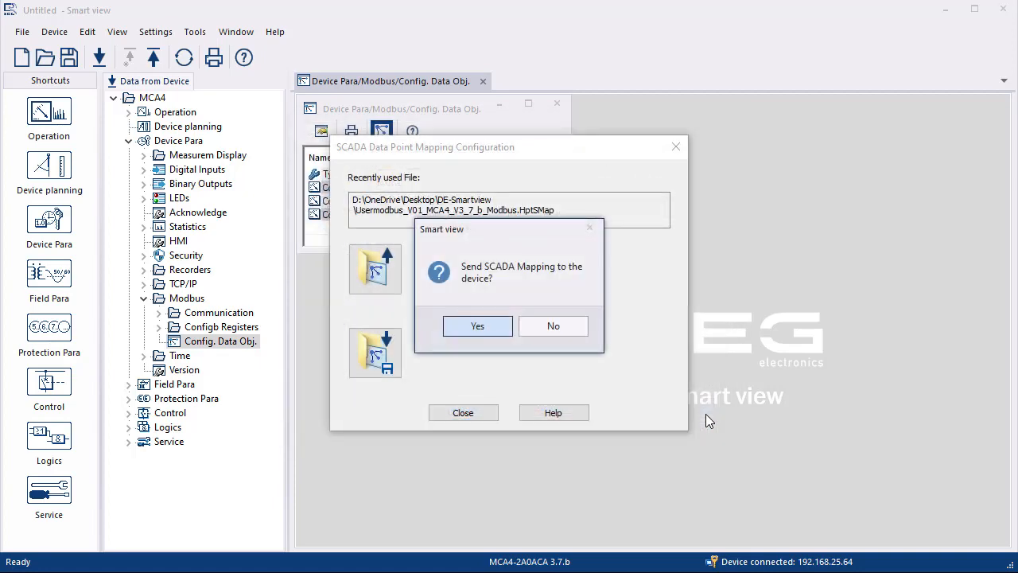
left_click(480, 325)
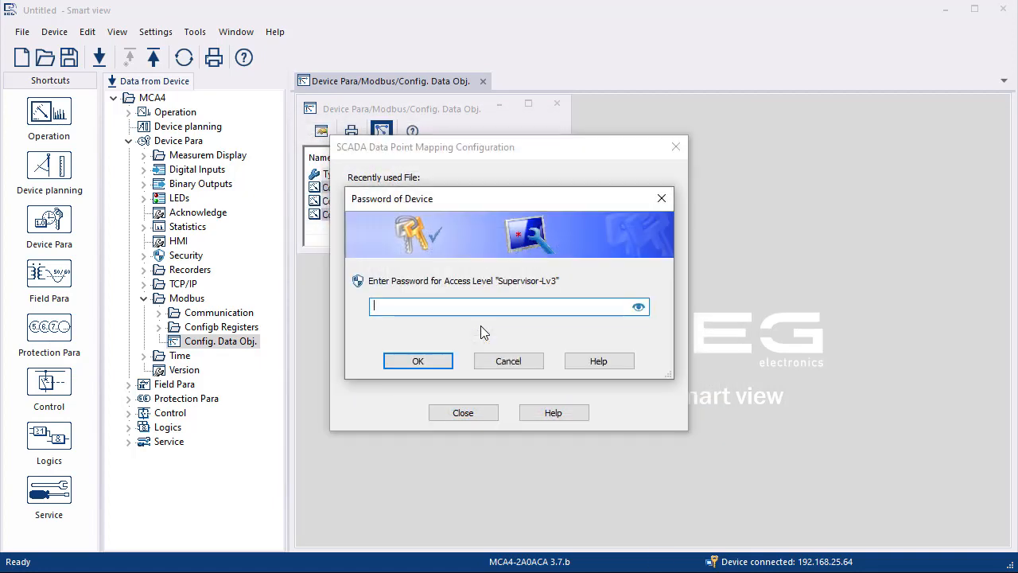
type("1111")
key("Return")
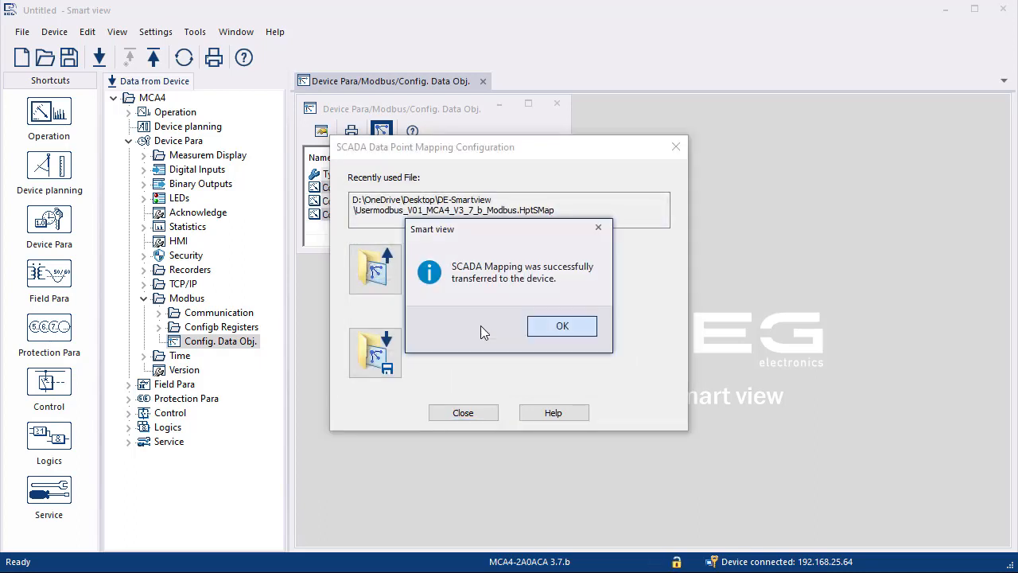
Step: Dismiss the transfer dialogs and toggle Automatic Refresh to show USER Modbus V0.1, status OK
left_click(557, 327)
left_click(474, 414)
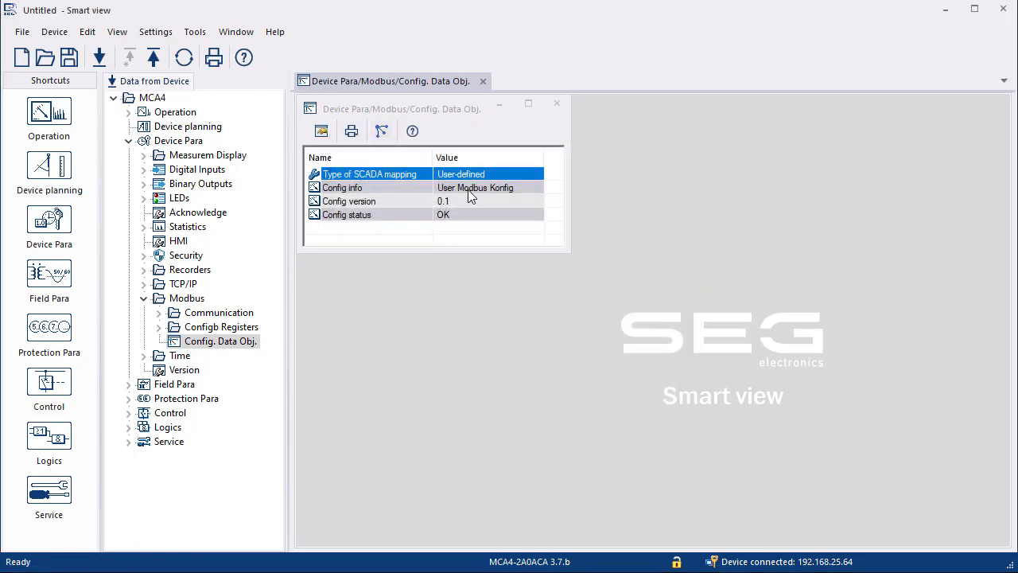
left_click(182, 59)
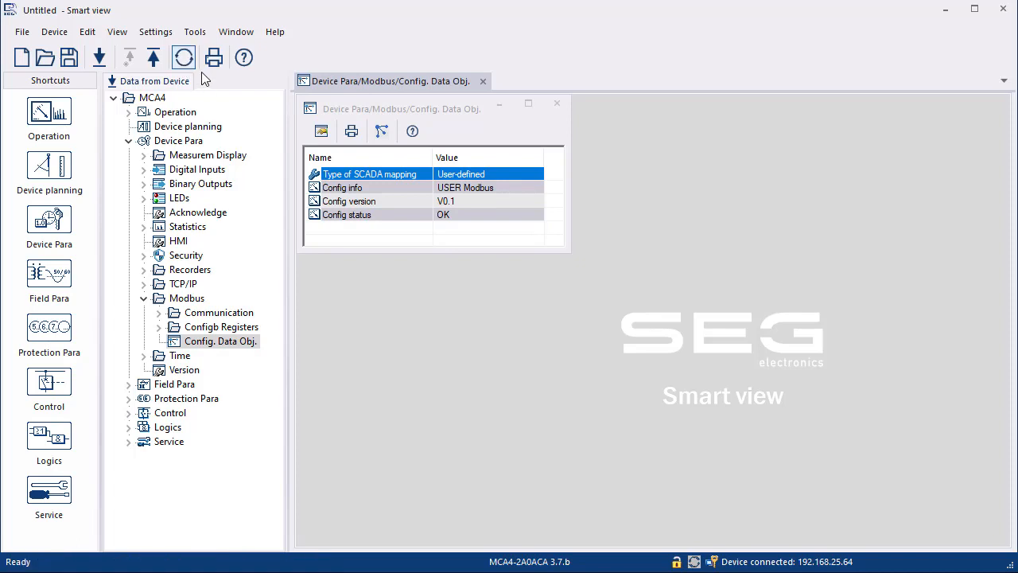
left_click(186, 62)
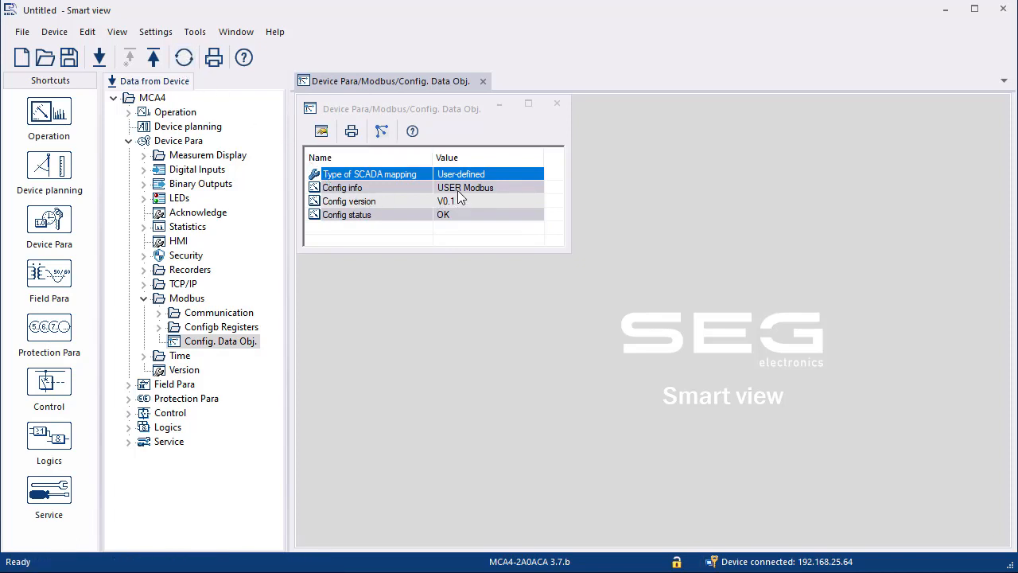